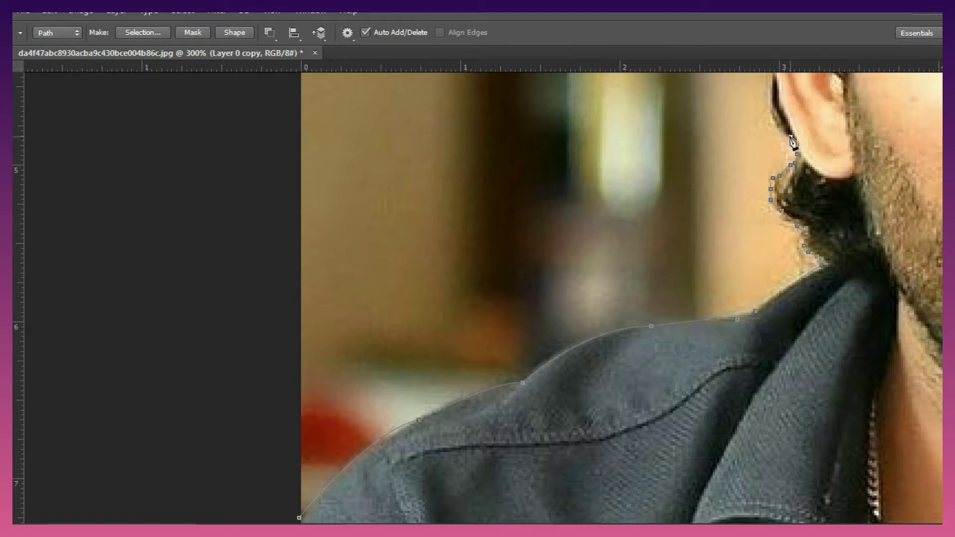
Continue the pen path up around the outer edge of the ear on the picture's left side.
click(762, 181)
scroll(771, 187, up, 1)
drag(768, 193, 779, 189)
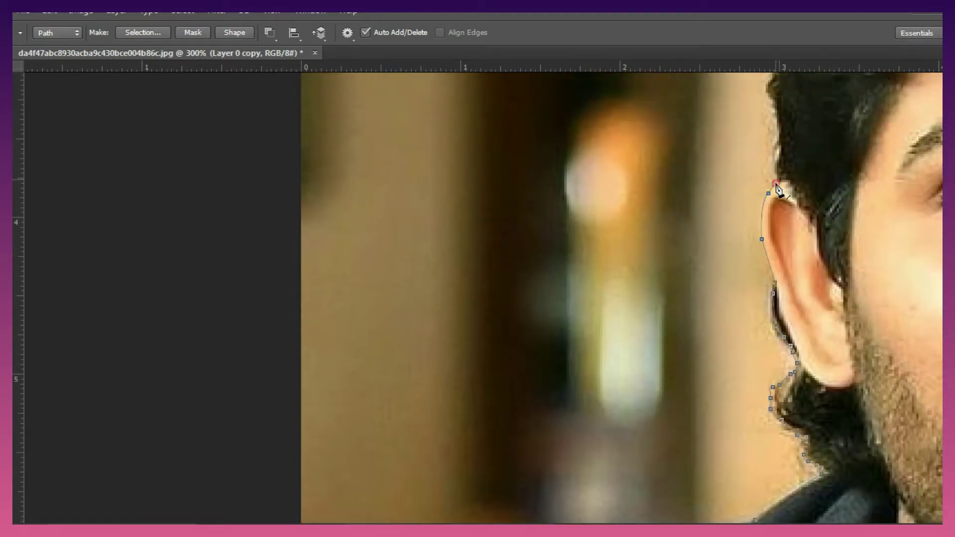
Trace the pen path up along the side hair above the ear on the picture's left.
click(775, 156)
click(777, 117)
scroll(777, 118, up, 1)
drag(489, 520, 696, 523)
scroll(301, 220, up, 2)
click(299, 339)
click(306, 324)
click(310, 312)
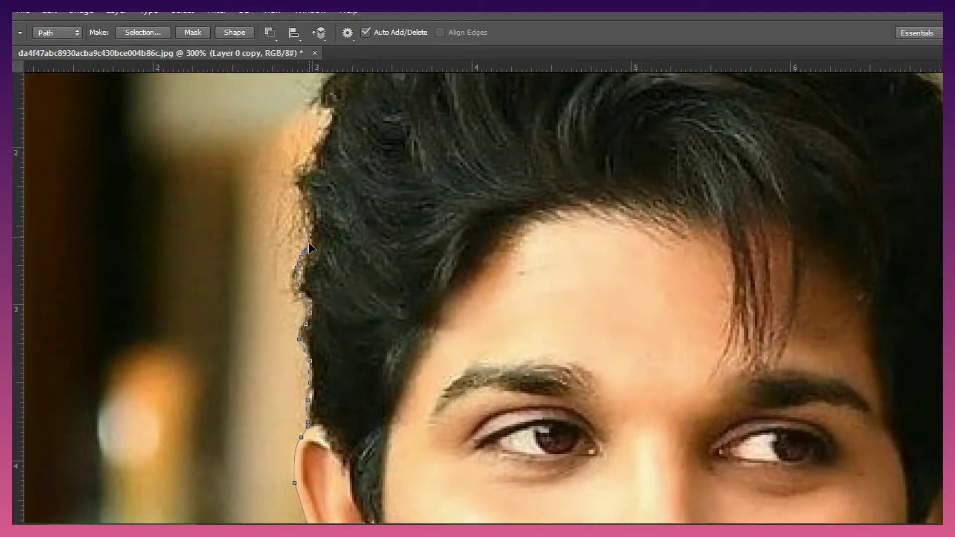
Trace the pen path over the top of the man's hair towards the other side of his head.
drag(316, 103, 316, 243)
click(450, 98)
click(485, 96)
scroll(486, 97, up, 1)
click(536, 114)
click(574, 107)
click(622, 111)
drag(691, 133, 702, 136)
click(738, 152)
Trace the pen path down the outer edge of the hair on the picture's right side.
drag(585, 523, 706, 522)
scroll(657, 214, down, 2)
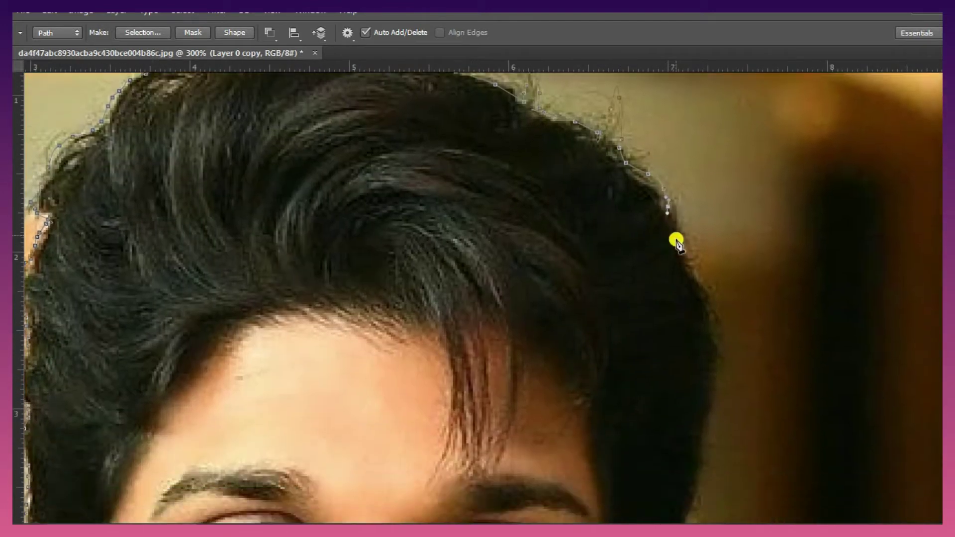
click(676, 241)
click(711, 330)
scroll(712, 358, down, 2)
click(704, 301)
click(682, 397)
Trace the pen path down around the outer edge of the ear on the picture's right side.
scroll(688, 437, down, 5)
scroll(675, 313, down, 1)
click(676, 306)
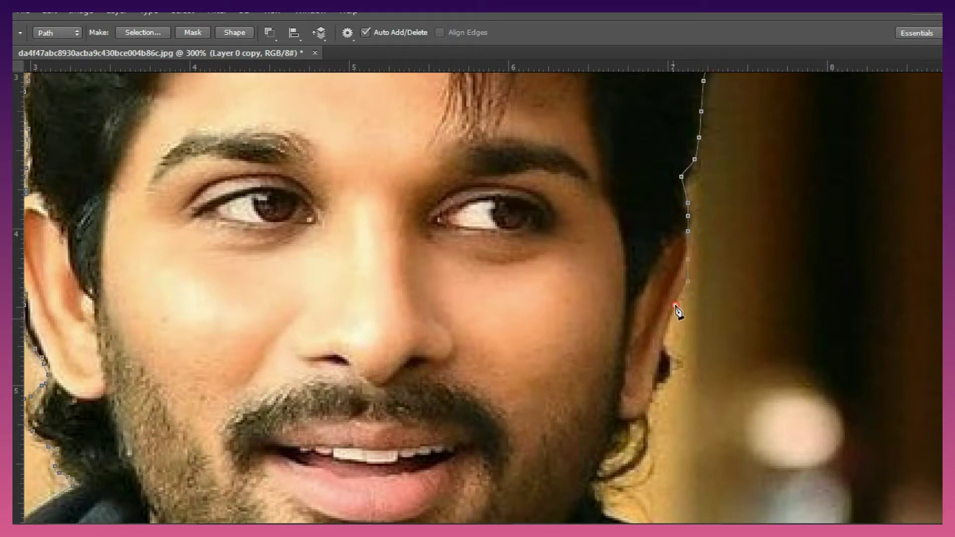
scroll(653, 414, down, 3)
click(648, 392)
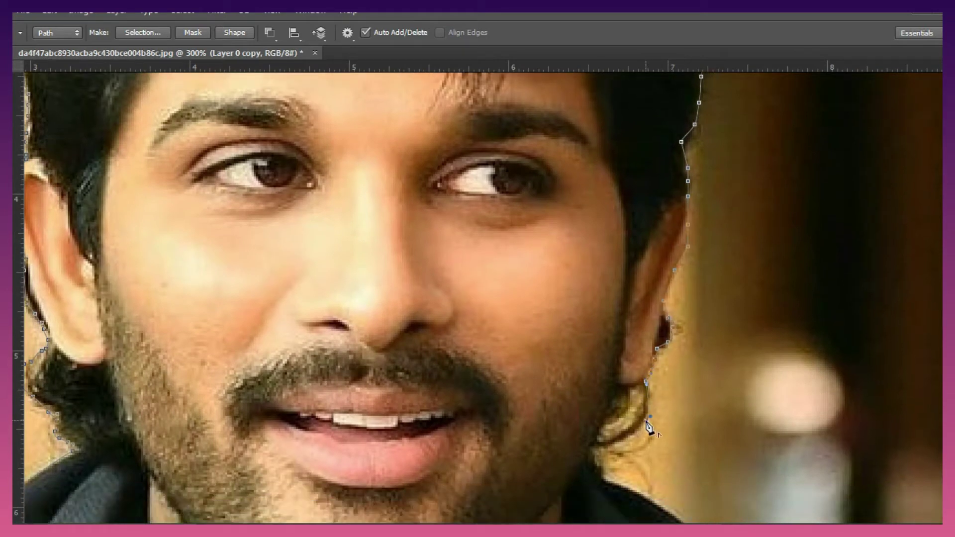
Outline the loose curl and the background gap beside it below the ear with the pen path.
click(595, 448)
click(638, 388)
click(629, 390)
click(623, 410)
click(618, 416)
click(601, 421)
click(598, 429)
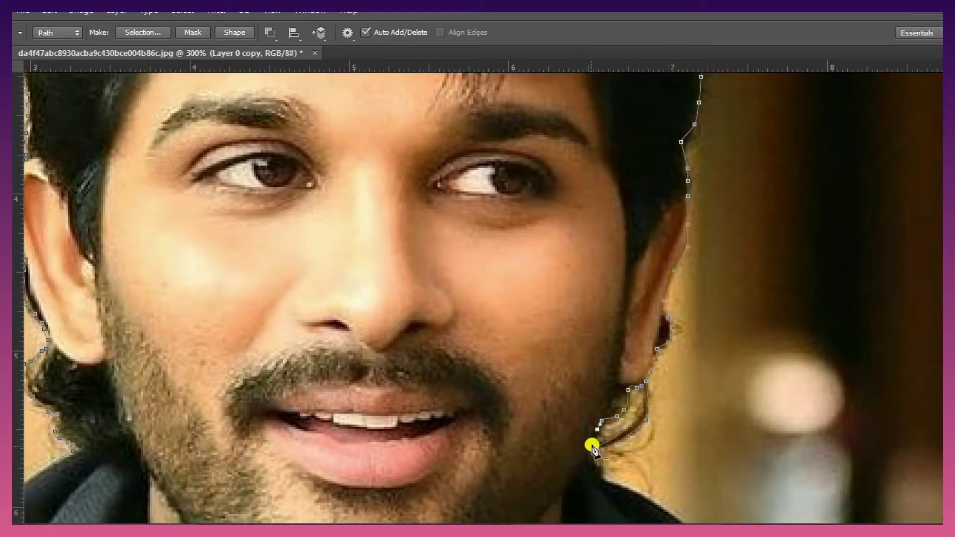
Trace the pen path from the neck along the collar and shoulder on the picture's right side.
drag(605, 528, 582, 343)
click(648, 326)
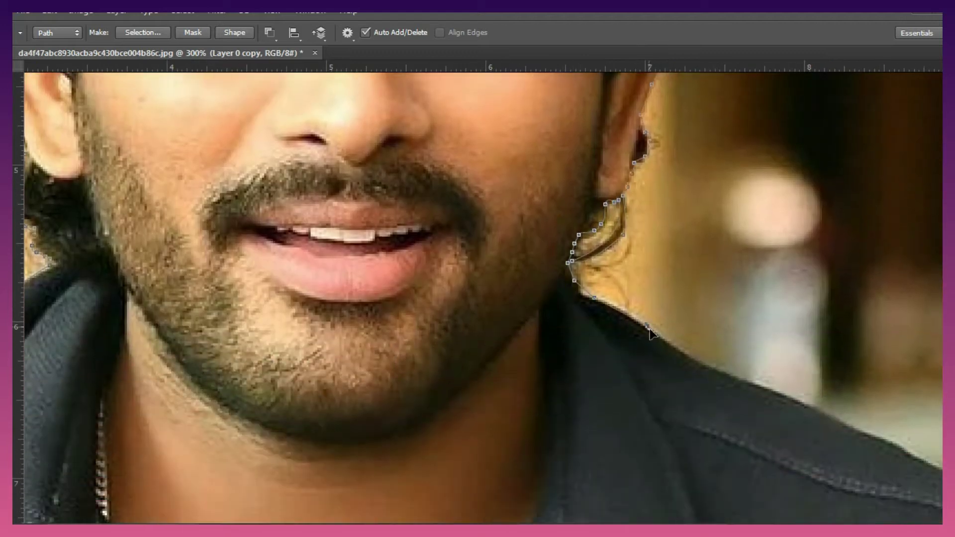
click(836, 421)
click(893, 445)
drag(940, 468, 676, 376)
click(663, 388)
click(721, 423)
click(769, 467)
Trace the pen path down the sleeve on the picture's right side to the image's lower edge.
drag(776, 495, 771, 357)
click(805, 434)
drag(804, 517, 800, 317)
click(820, 367)
click(825, 432)
drag(823, 487, 823, 411)
click(834, 398)
click(837, 436)
Run the pen path below the image and up outside its left edge, closing it at the starting anchor.
click(170, 504)
click(100, 503)
drag(66, 467, 60, 434)
drag(58, 297, 58, 242)
click(63, 128)
drag(138, 217, 138, 450)
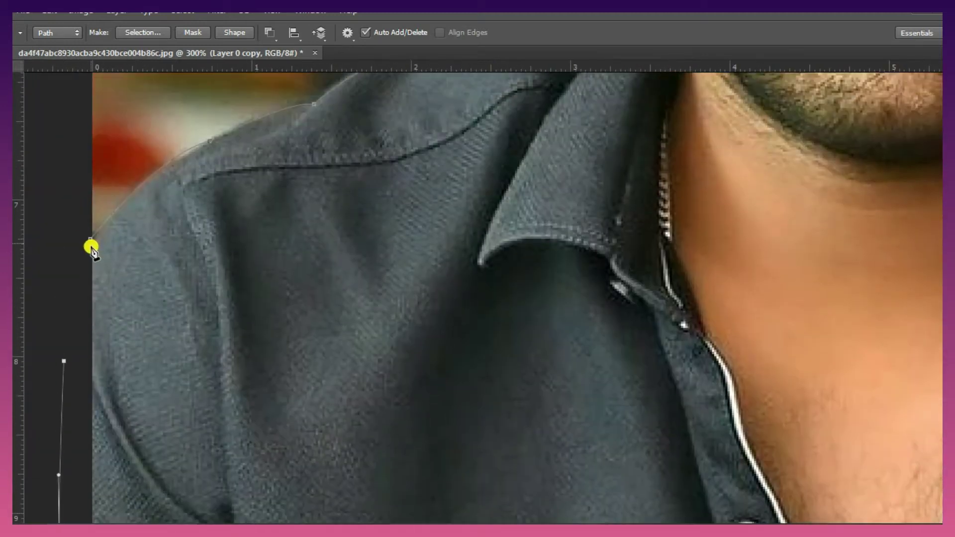
click(91, 241)
Convert the closed path around the man into a selection.
key(ctrl+minus)
key(ctrl+minus)
click(143, 32)
click(560, 151)
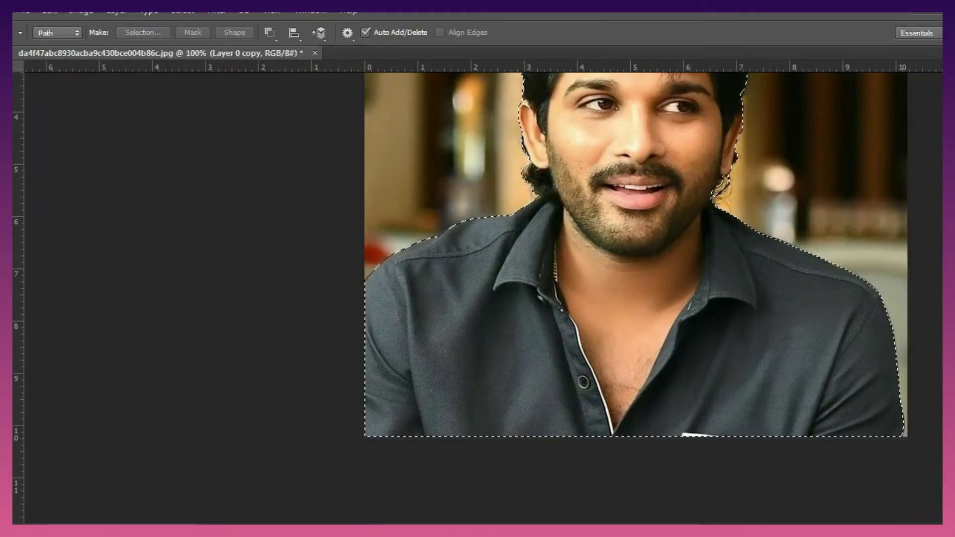
Add a layer mask from the selection and refine it with Radius 1 px, Smooth 1 and Feather 1 px.
key(F7)
click(853, 447)
right_click(888, 174)
click(891, 297)
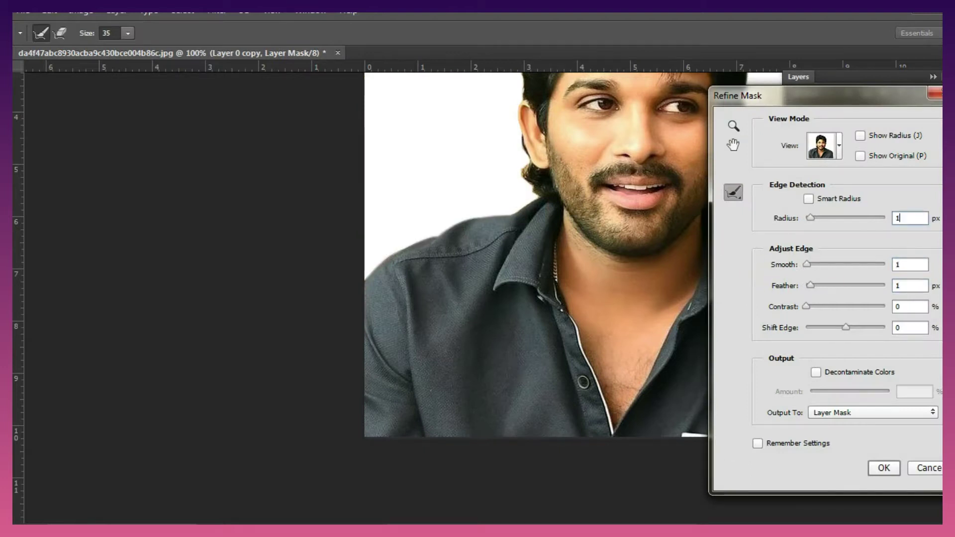
click(883, 467)
Add a very dark brown solid color fill layer between Layer 0 and Layer 0 copy.
click(910, 213)
click(875, 451)
click(904, 140)
mouse_move(601, 352)
mouse_down()
mouse_move(605, 345)
mouse_move(604, 355)
mouse_up()
click(792, 283)
drag(791, 283, 797, 340)
click(818, 271)
click(727, 333)
drag(741, 332, 762, 345)
click(921, 171)
Apply the layer mask on Layer 0 copy permanently and select the color fill layer.
scroll(676, 254, down, 1)
right_click(884, 174)
click(861, 223)
click(826, 219)
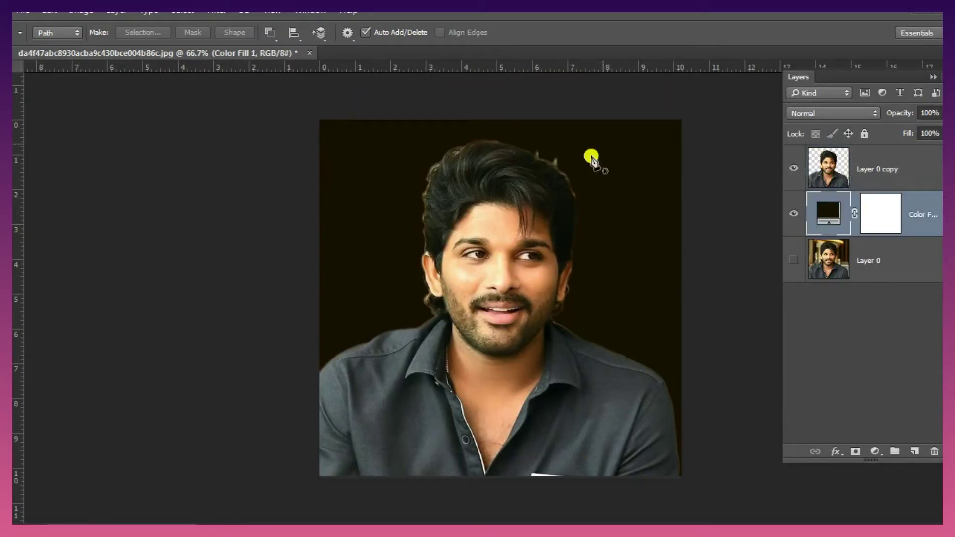
Extend the canvas on both sides of the portrait with the Crop tool.
key(shift+Tab)
key(c)
drag(681, 476, 720, 475)
drag(281, 299, 232, 301)
key(Return)
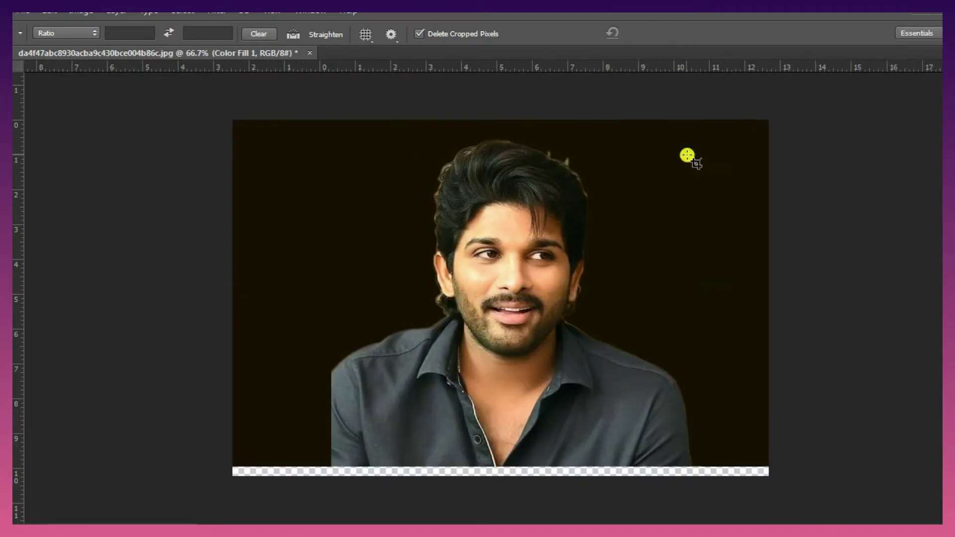
Apply Shadows/Highlights to Layer 0 copy with Shadows at 35% and Highlights at 0%.
key(F7)
click(906, 163)
key(F7)
key(z)
click(531, 246)
click(531, 247)
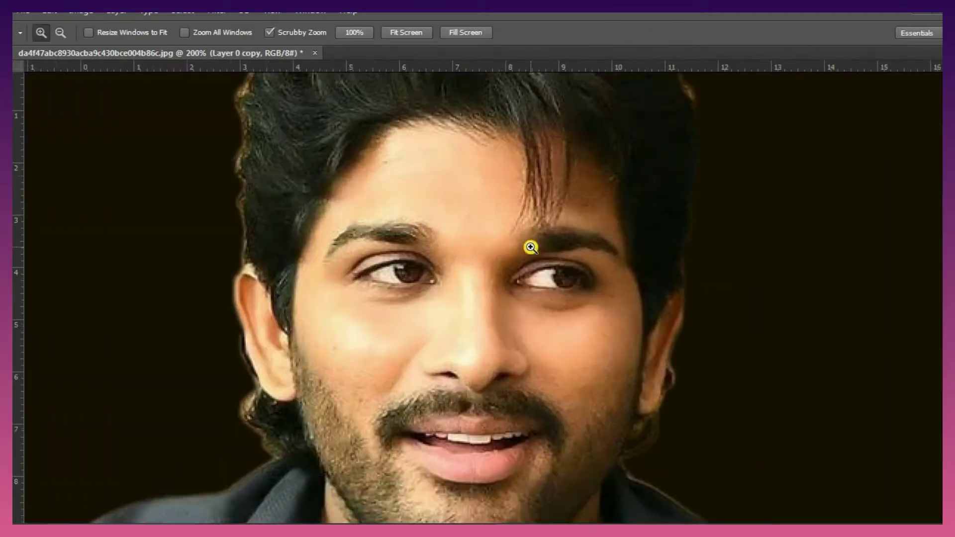
scroll(531, 247, up, 2)
click(91, 14)
mouse_move(128, 43)
click(299, 285)
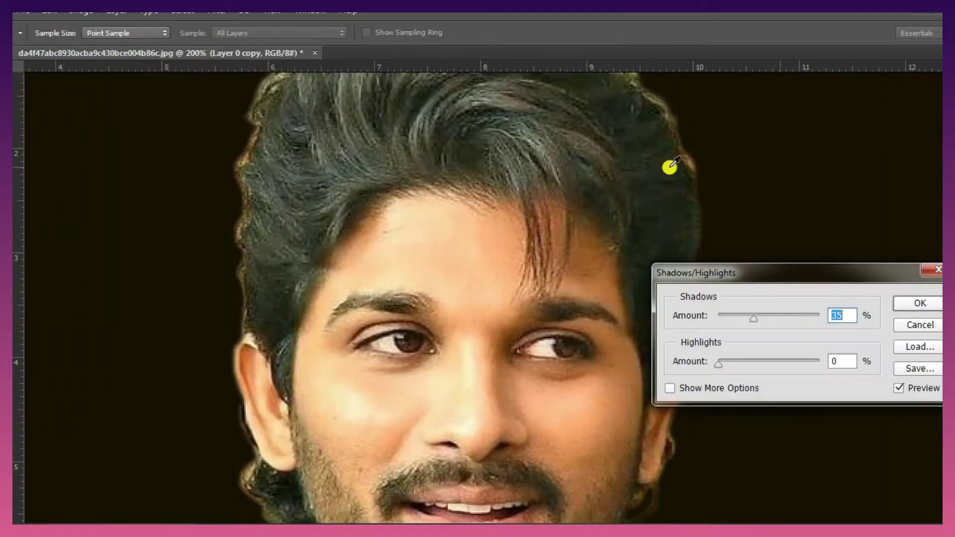
key(Return)
Apply a Color Balance to the portrait with the midtones' Cyan–Red level at +15.
click(91, 14)
click(279, 132)
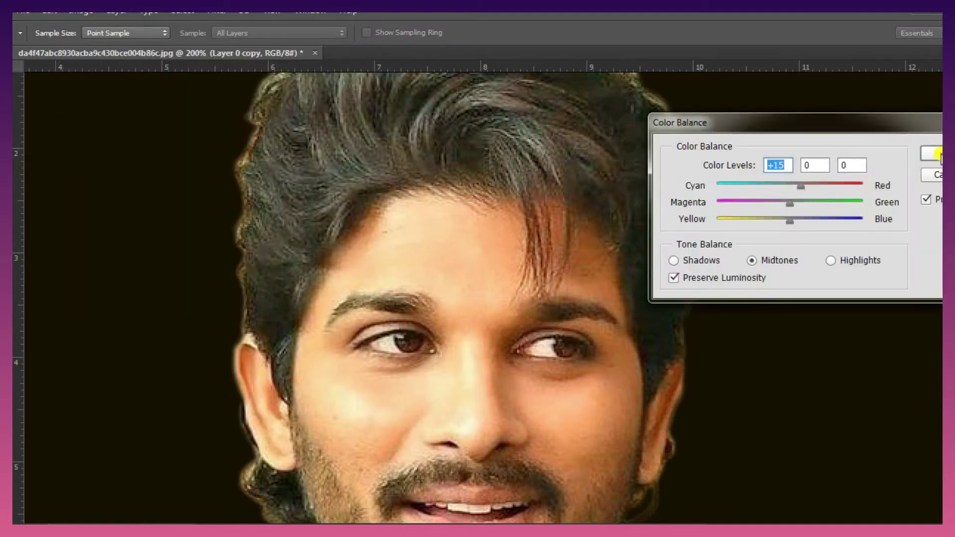
click(937, 155)
Create a new layer above Layer 0 copy, set it to Overlay blending and activate the Brush tool.
scroll(582, 280, down, 2)
alt+click(578, 279)
click(437, 168)
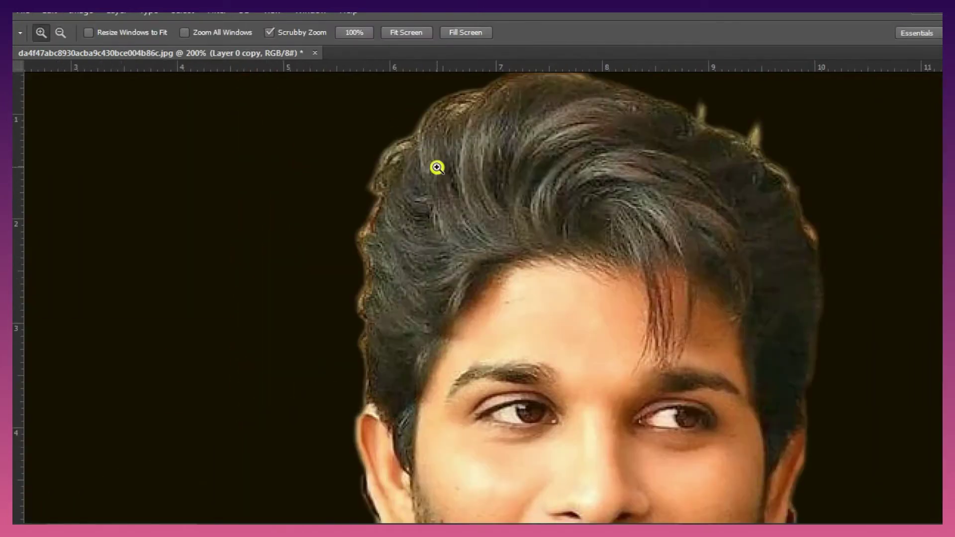
key(F7)
click(914, 452)
key(b)
click(828, 114)
click(823, 248)
scroll(403, 298, right, 3)
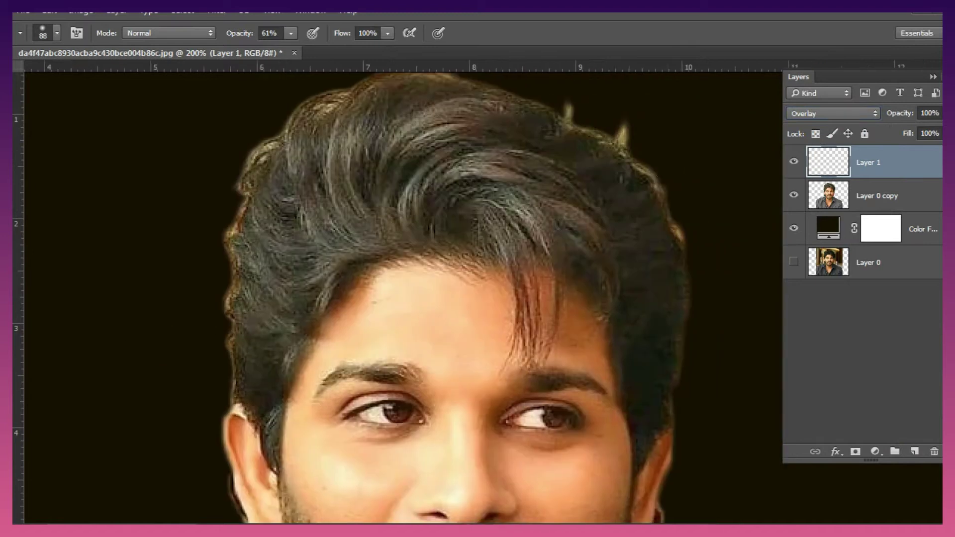
Brush a yellow-green tint on the hair's right side, and red at 100% opacity along its left side.
drag(599, 199, 617, 220)
drag(244, 33, 273, 40)
click(6, 449)
drag(796, 331, 801, 375)
click(925, 169)
drag(226, 382, 249, 249)
key(ctrl+z)
mouse_move(230, 329)
mouse_down()
mouse_move(232, 248)
mouse_move(245, 201)
mouse_up()
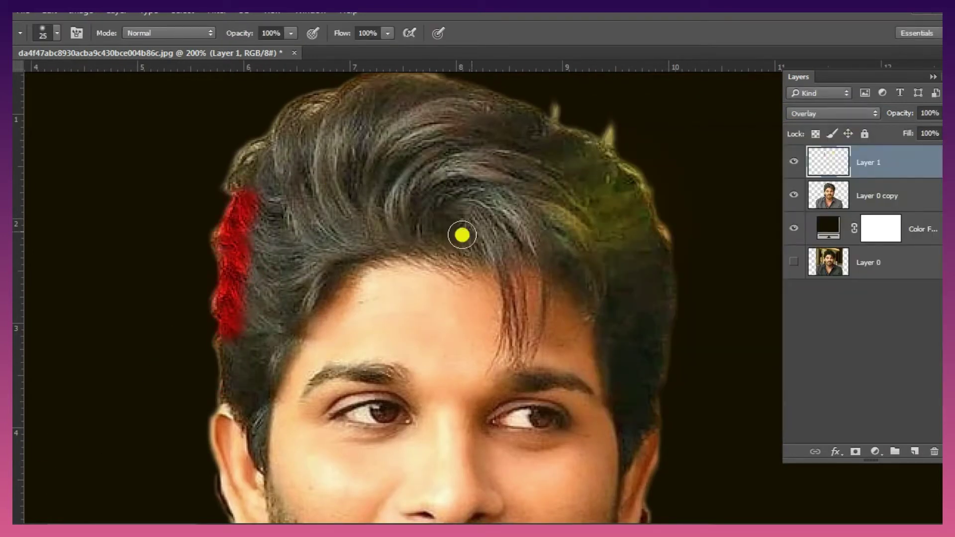
Paint a cyan streak through the front hair and merge the paint layer down into Layer 0 copy.
drag(470, 175, 559, 230)
right_click(878, 162)
click(646, 492)
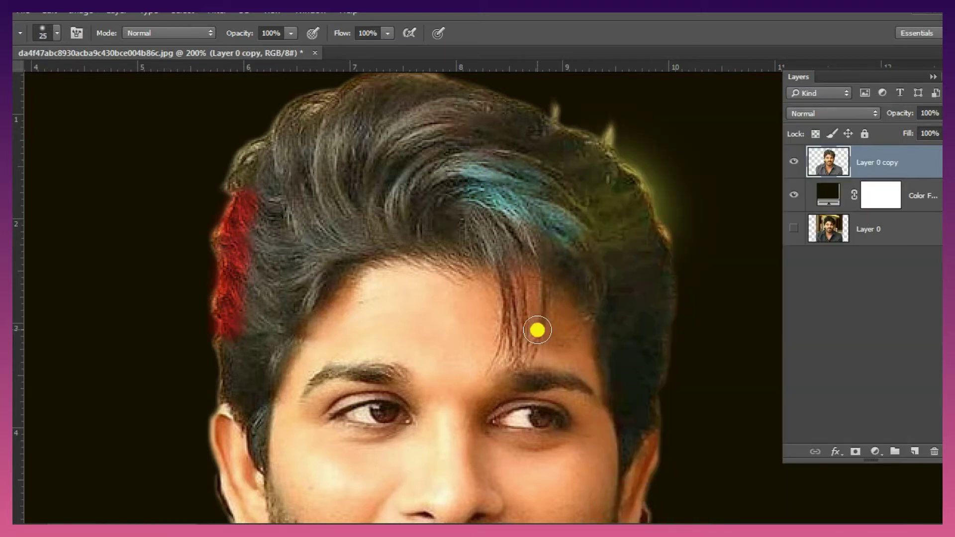
Smudge the button placket and adjoining shirt front smooth on the smudge layer at 51% strength.
scroll(367, 239, down, 3)
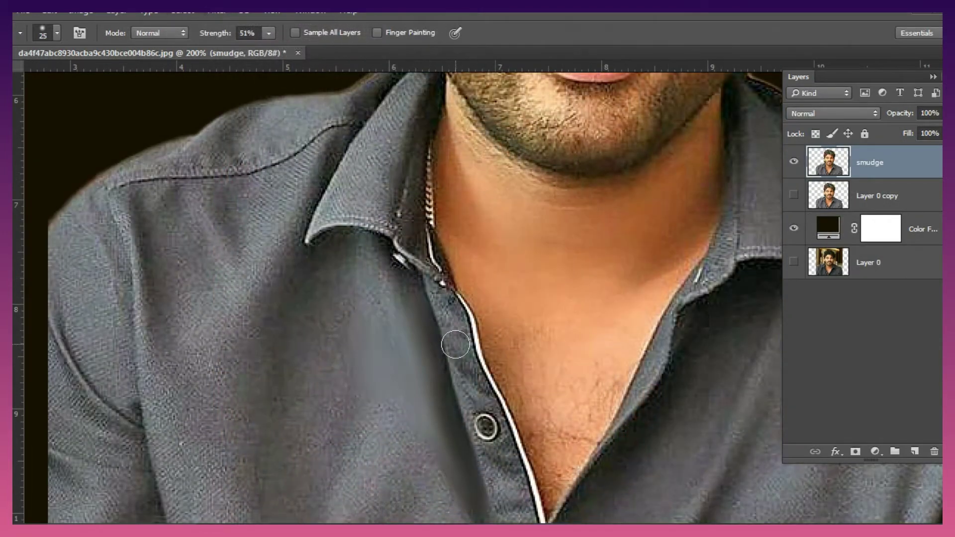
drag(456, 344, 477, 381)
drag(497, 462, 512, 502)
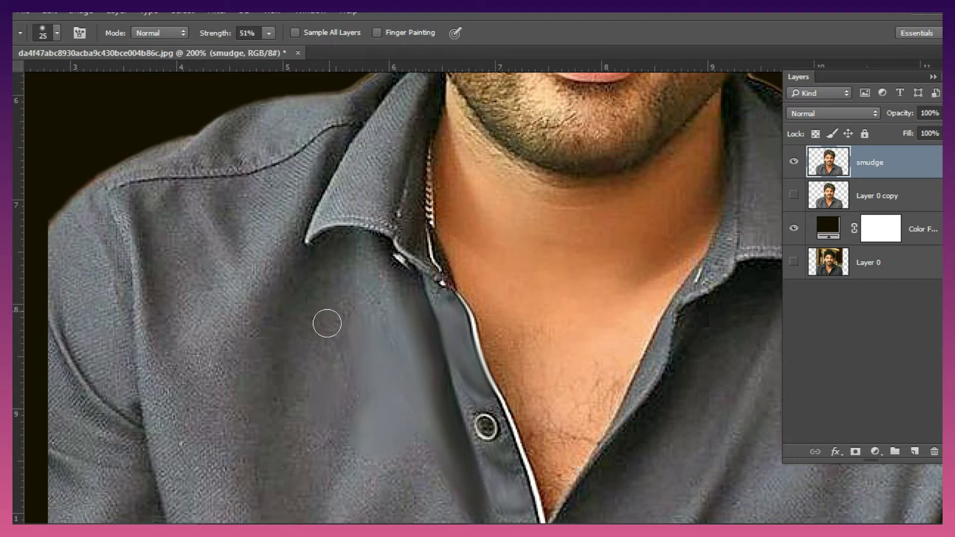
scroll(303, 378, down, 3)
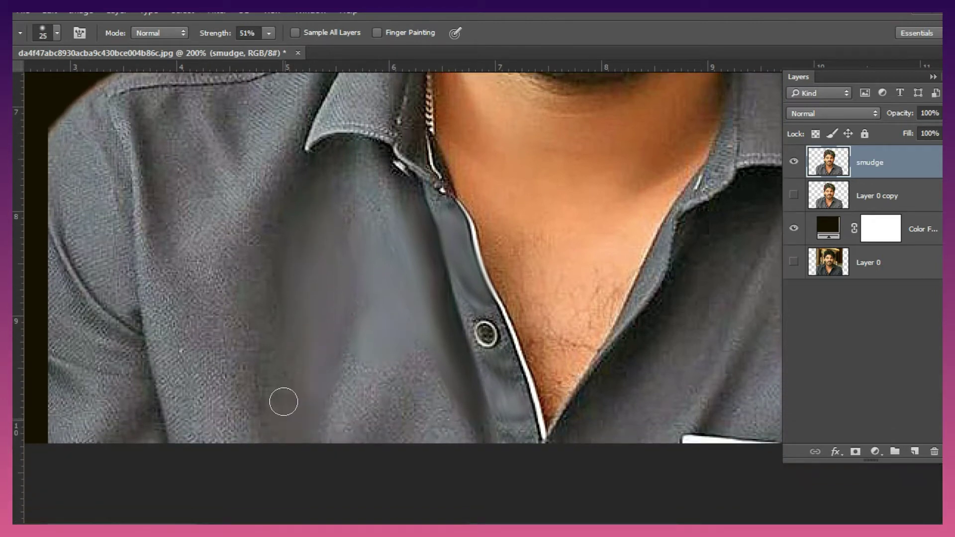
mouse_move(351, 374)
mouse_down()
mouse_move(389, 418)
mouse_move(381, 432)
mouse_up()
Smudge the fabric texture smooth from below the collar across the shirt's left side to the sleeve.
mouse_move(359, 158)
mouse_down()
mouse_move(358, 192)
mouse_move(334, 153)
mouse_up()
mouse_move(210, 284)
mouse_down()
mouse_move(214, 352)
mouse_move(233, 402)
mouse_up()
mouse_move(198, 348)
mouse_down()
mouse_move(179, 363)
mouse_move(231, 432)
mouse_move(164, 318)
mouse_up()
drag(139, 209, 143, 292)
scroll(117, 381, up, 2)
mouse_move(117, 382)
mouse_down()
mouse_move(73, 337)
mouse_move(117, 472)
mouse_move(72, 456)
mouse_move(49, 482)
mouse_move(104, 384)
mouse_move(120, 395)
mouse_move(116, 316)
mouse_move(101, 276)
mouse_move(104, 221)
mouse_move(63, 246)
mouse_up()
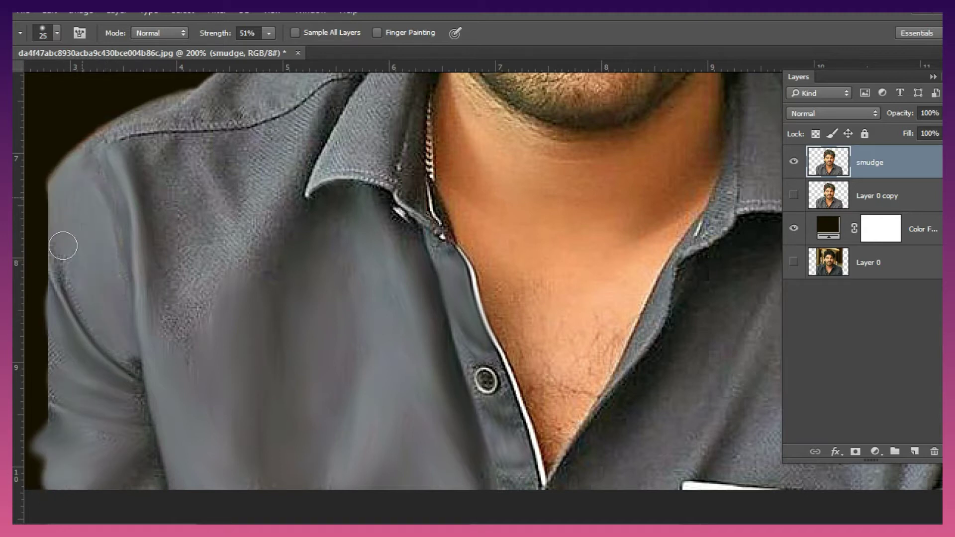
Smudge the upper chest folds below the shoulder seam into smooth shading.
mouse_move(184, 335)
mouse_down()
mouse_move(210, 308)
mouse_move(171, 283)
mouse_up()
mouse_move(220, 208)
mouse_down()
mouse_move(287, 196)
mouse_move(307, 153)
mouse_move(251, 297)
mouse_up()
scroll(286, 197, up, 1)
mouse_move(164, 250)
mouse_down()
mouse_move(196, 280)
mouse_move(221, 305)
mouse_up()
drag(341, 293, 251, 242)
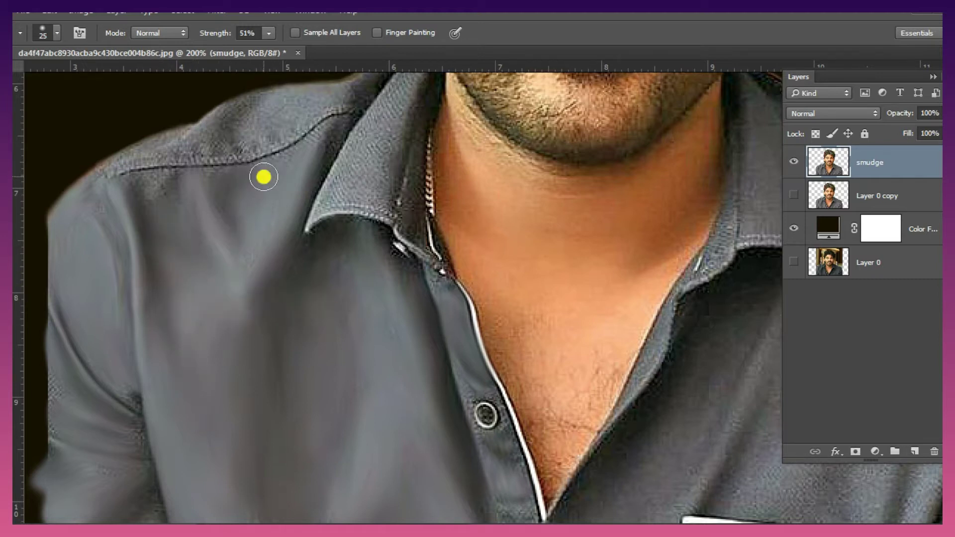
Set the smudge strength to 46% and smooth the shoulder fabric along and around its seam.
scroll(264, 177, up, 2)
key(4)
key(6)
mouse_move(269, 185)
mouse_down()
mouse_move(215, 191)
mouse_move(239, 166)
mouse_move(133, 214)
mouse_up()
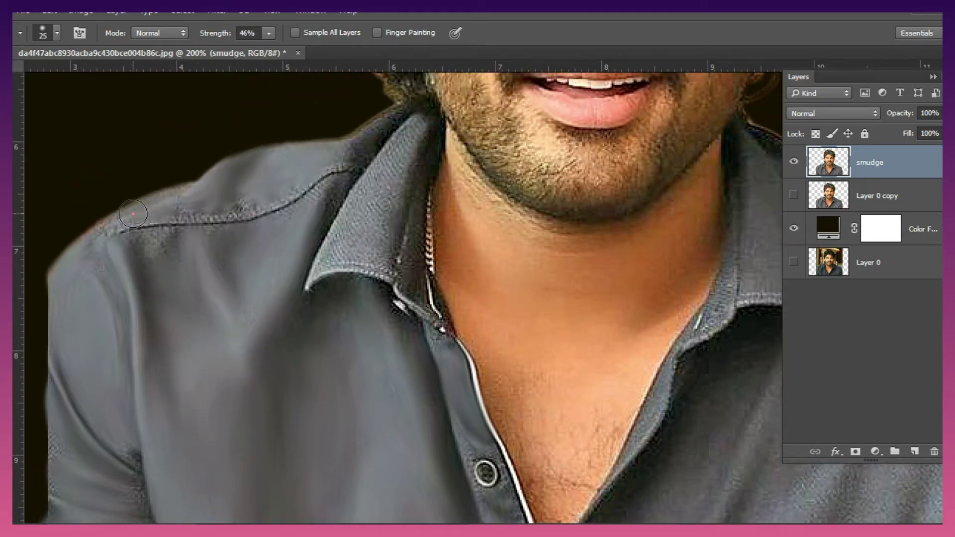
mouse_move(258, 211)
mouse_down()
mouse_move(184, 223)
mouse_move(147, 242)
mouse_up()
Smudge the left collar flap, its inner band and its edges into smooth shading.
mouse_move(393, 158)
mouse_down()
mouse_move(376, 220)
mouse_move(345, 250)
mouse_move(330, 297)
mouse_up()
drag(342, 197, 342, 197)
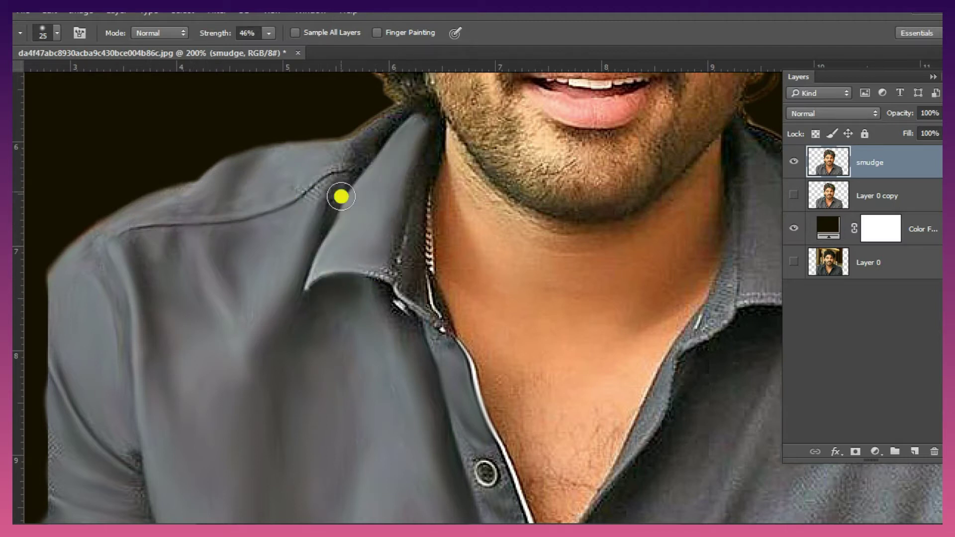
drag(354, 147, 308, 203)
drag(414, 259, 431, 165)
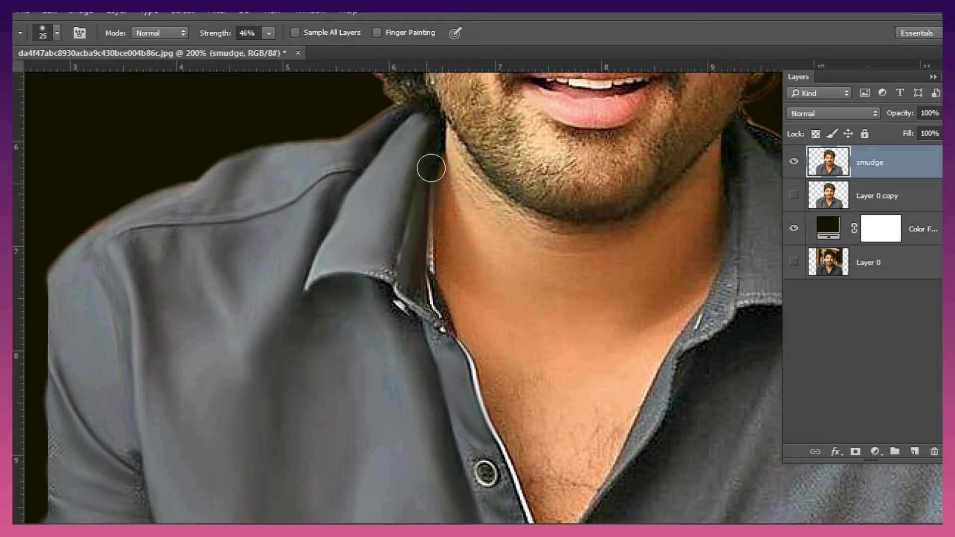
drag(412, 288, 431, 345)
drag(376, 279, 392, 273)
scroll(472, 397, down, 5)
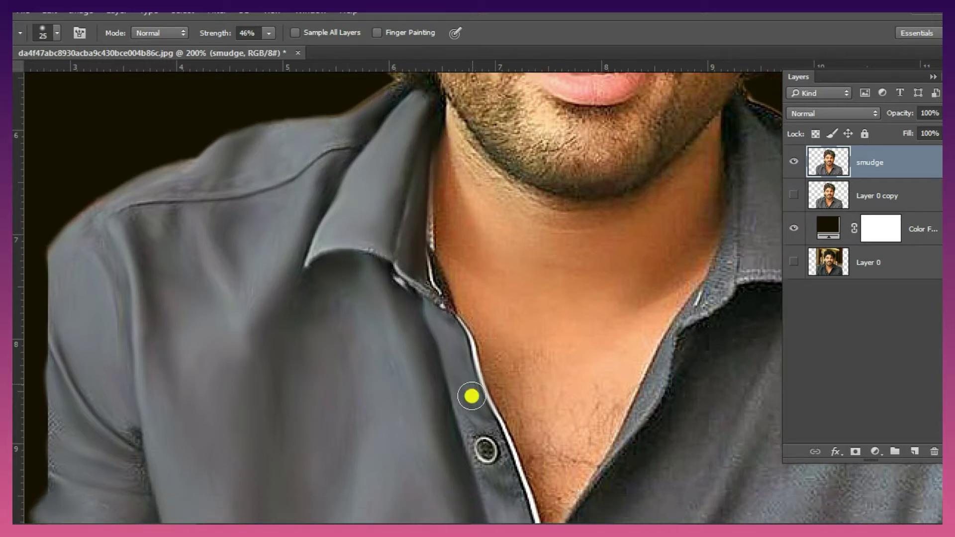
Smudge the button placket smooth around the button and along the shirt's white front edge.
drag(484, 397, 511, 408)
key([)
key([)
drag(476, 371, 476, 371)
drag(497, 341, 492, 421)
Smudge the folds on the right front of the shirt into smooth shading with a 30 px brush.
drag(214, 530, 348, 530)
key(])
key(])
key(])
drag(347, 237, 246, 459)
drag(377, 407, 435, 281)
drag(454, 386, 443, 448)
drag(488, 453, 572, 222)
mouse_move(580, 223)
mouse_down()
mouse_move(583, 272)
mouse_move(530, 465)
mouse_up()
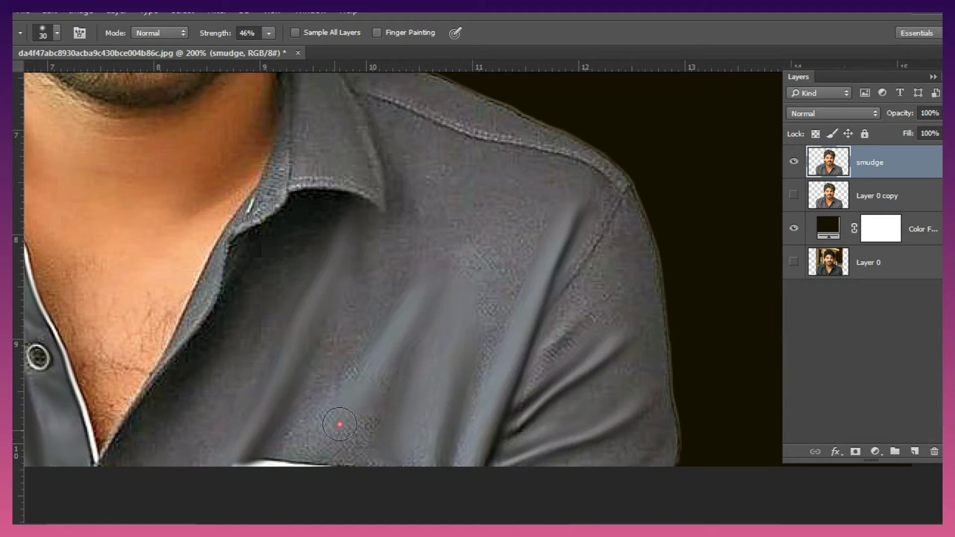
drag(380, 360, 354, 299)
Smooth the right edge of the shirt opening from the chest up to the inner collar band.
drag(124, 441, 158, 387)
drag(289, 222, 204, 359)
drag(205, 294, 167, 365)
mouse_move(284, 199)
mouse_down()
mouse_move(260, 209)
mouse_move(222, 254)
mouse_up()
drag(314, 170, 314, 169)
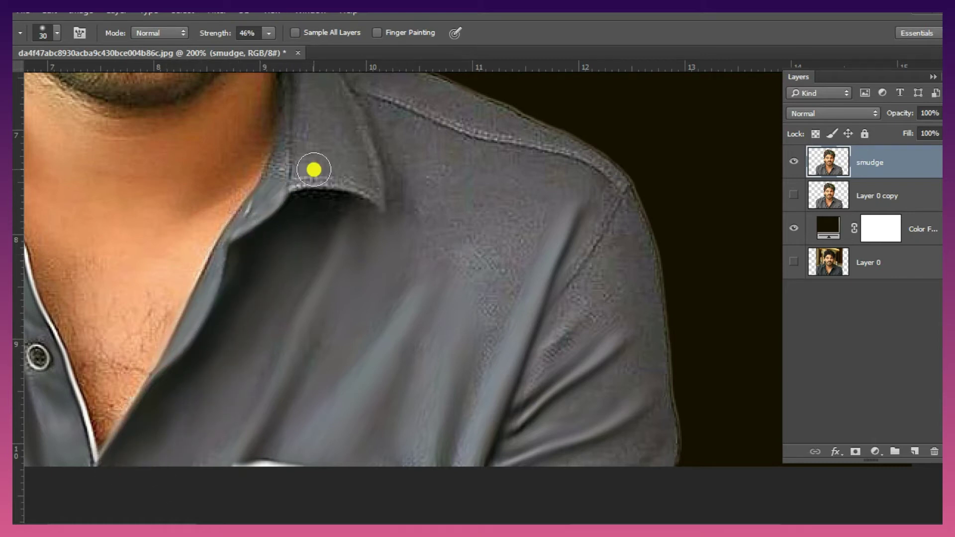
Smooth the upper chest below the right shoulder seam, and the right collar flap with a 20 px brush.
scroll(528, 289, up, 3)
mouse_move(454, 241)
mouse_down()
mouse_move(417, 232)
mouse_move(409, 277)
mouse_move(365, 338)
mouse_up()
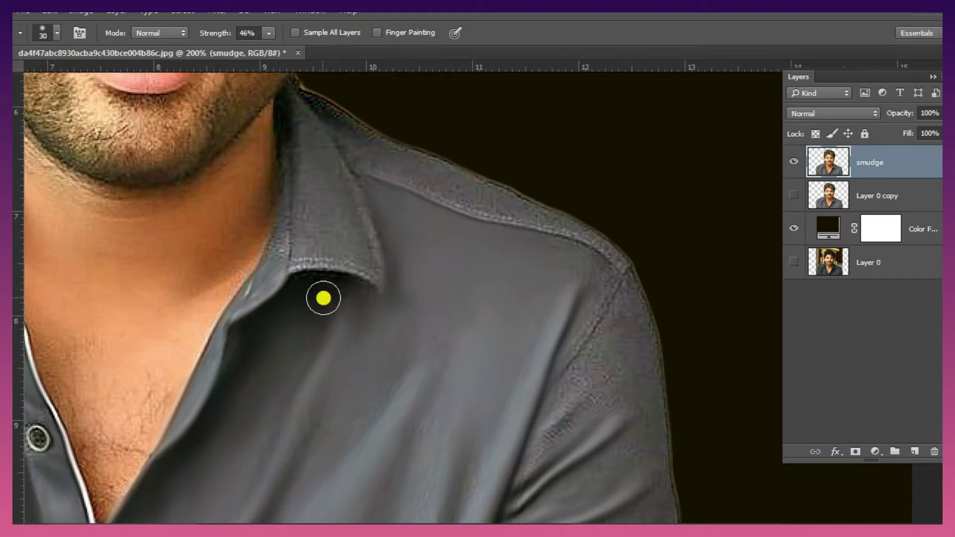
key(bracketleft)
mouse_move(359, 260)
mouse_down()
mouse_move(280, 258)
mouse_move(290, 184)
mouse_up()
key(bracketright)
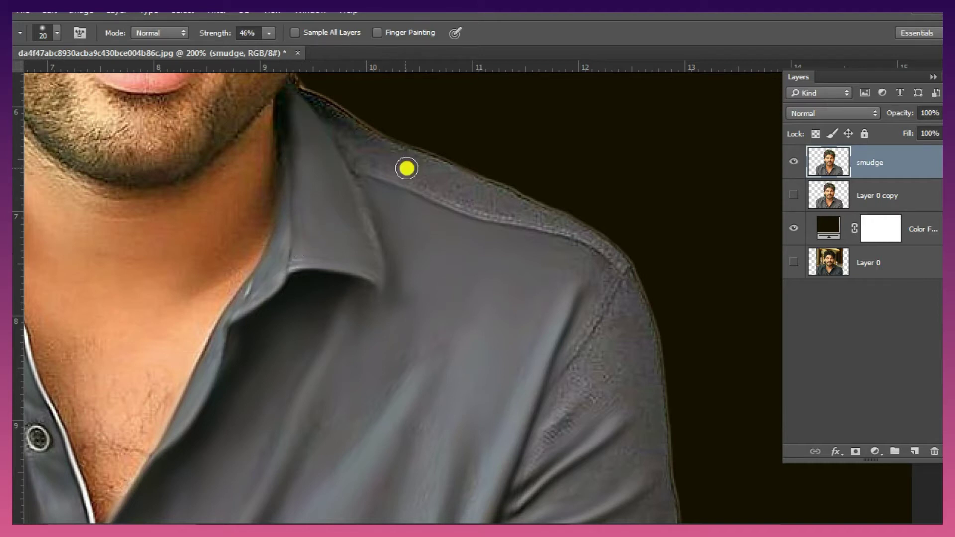
Load the smudge layer's outline as a selection and smooth the right shoulder and its seam inside it.
ctrl+click(833, 170)
mouse_move(612, 313)
mouse_down()
mouse_move(593, 326)
mouse_move(601, 244)
mouse_up()
drag(373, 171, 378, 148)
scroll(565, 345, down, 3)
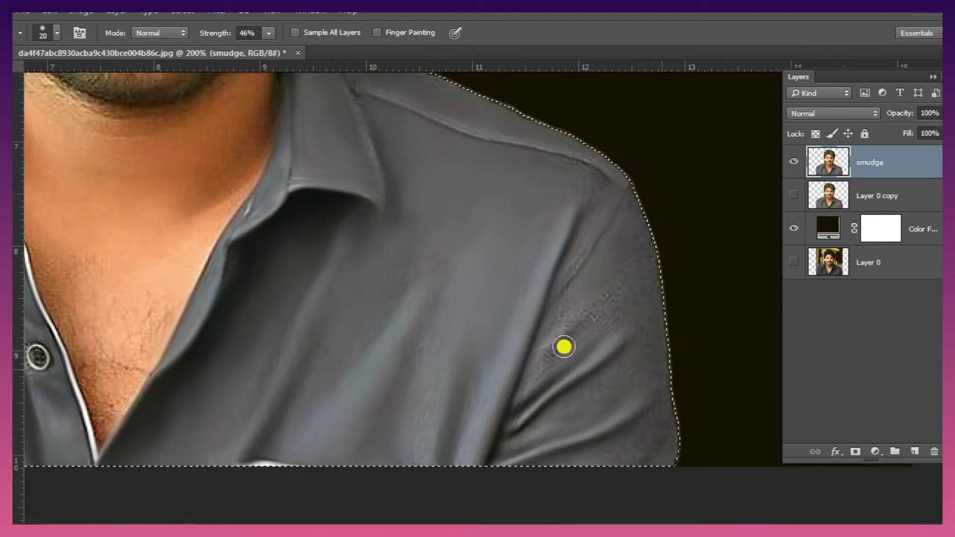
Smudge the right sleeve, its outer edge and the nearby chest fold smooth with a 30 px brush.
key(bracketright)
key(bracketright)
mouse_move(608, 300)
mouse_down()
mouse_move(548, 350)
mouse_move(576, 267)
mouse_up()
drag(661, 438, 665, 343)
drag(575, 160, 615, 172)
drag(423, 405, 416, 445)
Choose the 65 px brush preset for smudging.
click(948, 169)
scroll(863, 345, down, 5)
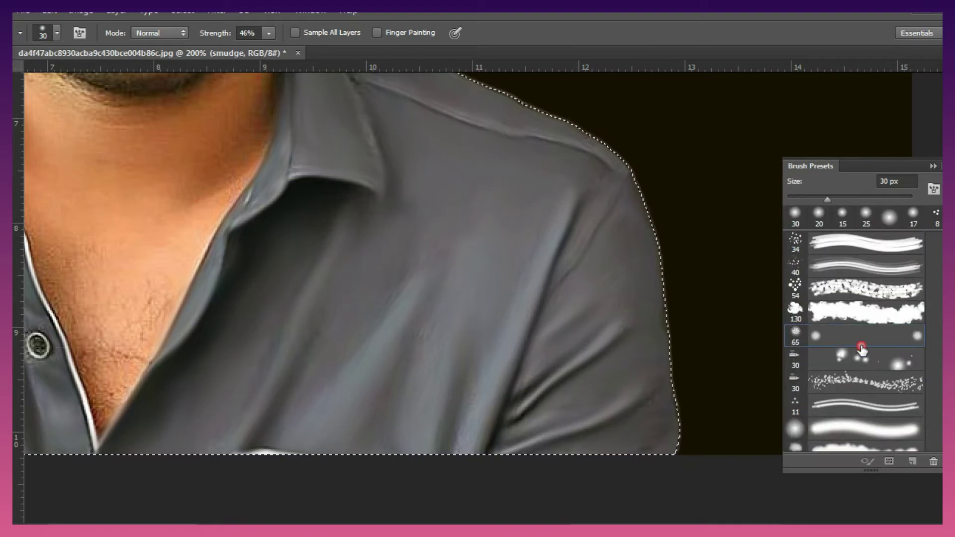
click(863, 345)
click(934, 166)
scroll(524, 438, left, 10)
key(ctrl+0)
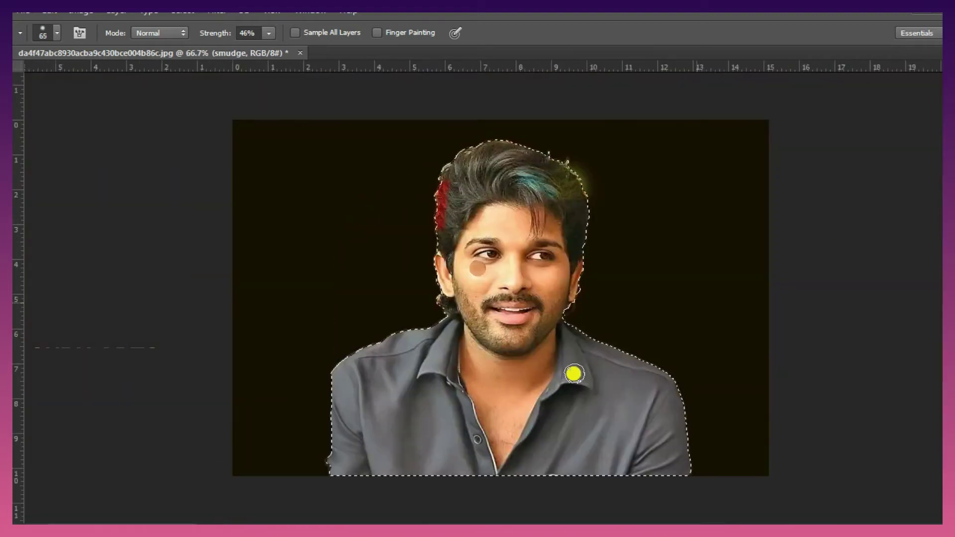
Set the smudge strength to 38% and smooth the neck and chest skin with a 30 px brush.
key(F7)
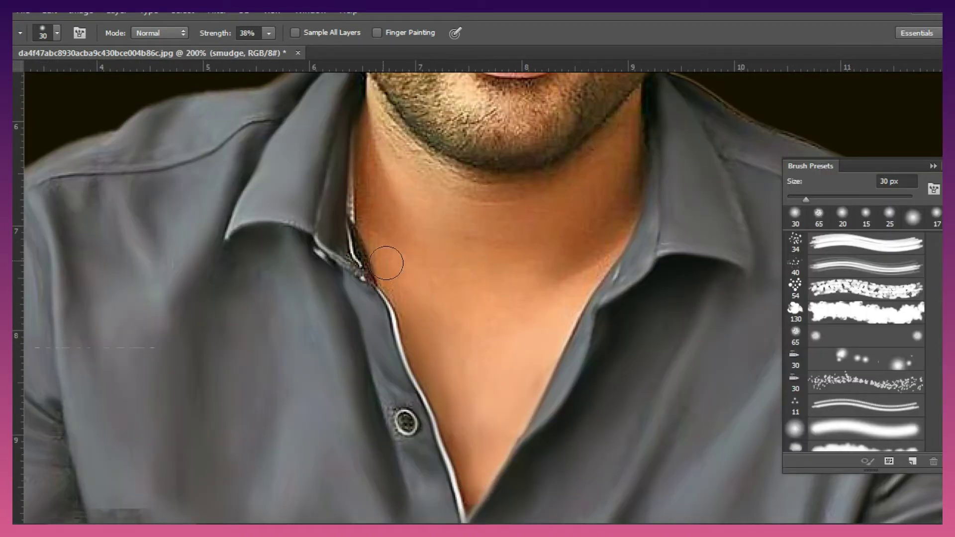
drag(378, 219, 399, 224)
drag(377, 187, 368, 250)
drag(531, 252, 489, 339)
scroll(589, 206, up, 2)
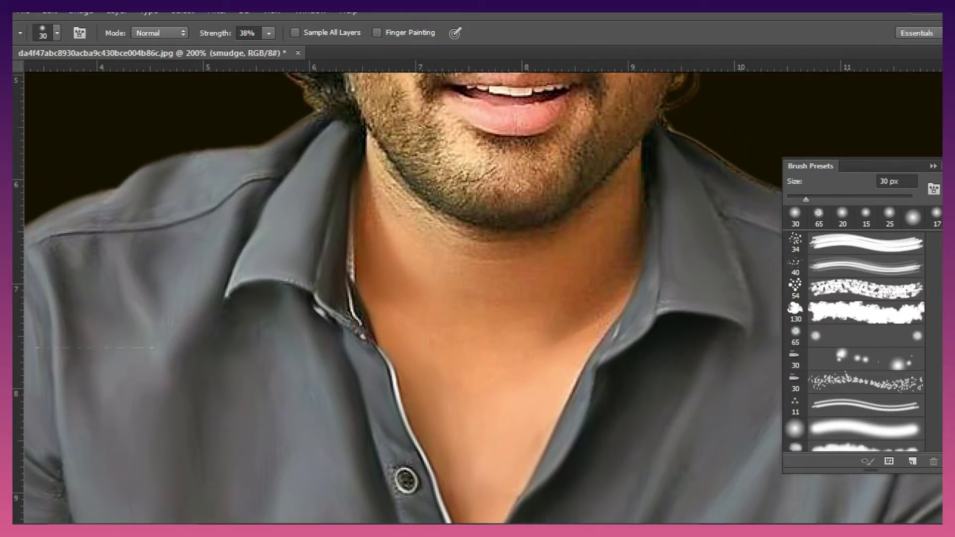
click(934, 166)
drag(629, 215, 598, 318)
mouse_move(463, 247)
mouse_down()
mouse_move(528, 263)
mouse_move(567, 312)
mouse_move(520, 244)
mouse_up()
mouse_move(448, 227)
mouse_down()
mouse_move(401, 216)
mouse_move(408, 248)
mouse_up()
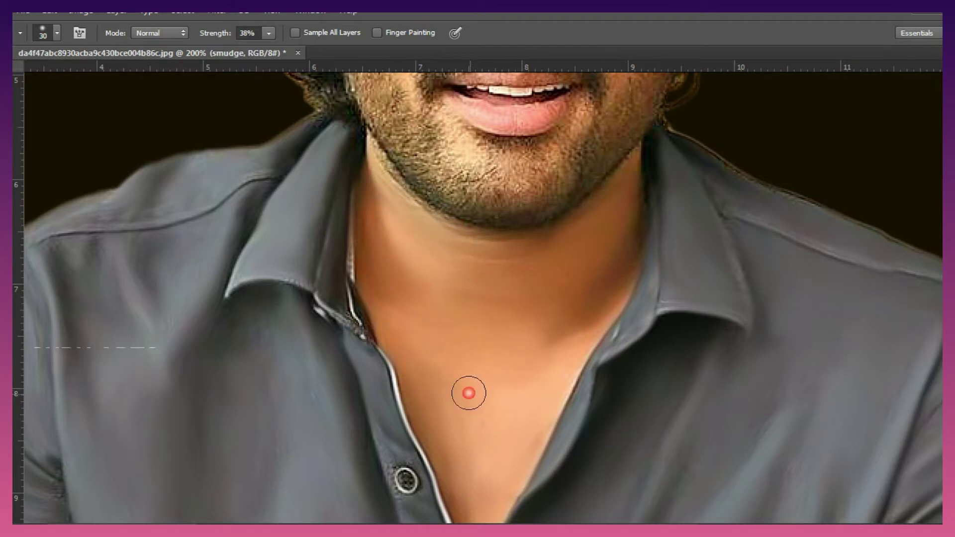
Set the smudge strength to 30% and smooth the skin of the left cheek up to the eye.
scroll(533, 341, up, 5)
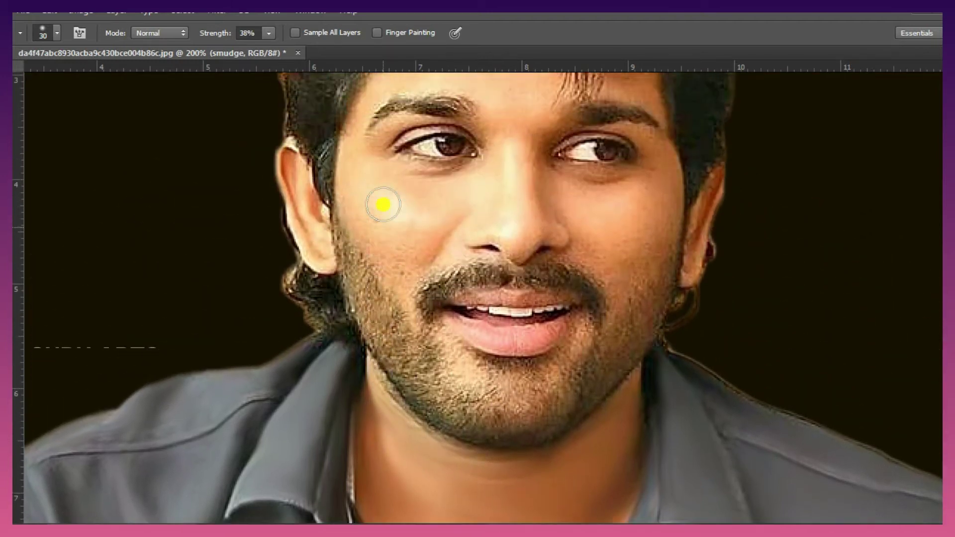
scroll(383, 205, up, 1)
drag(219, 37, 216, 37)
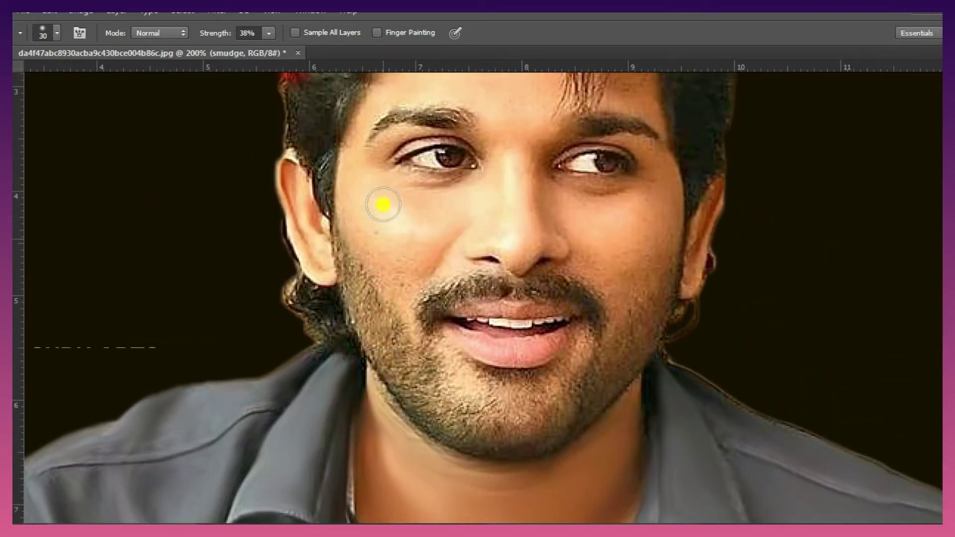
key(ctrl+plus)
scroll(512, 270, up, 4)
scroll(387, 266, down, 1)
mouse_move(332, 308)
mouse_down()
mouse_move(354, 363)
mouse_move(343, 377)
mouse_move(292, 274)
mouse_move(352, 310)
mouse_up()
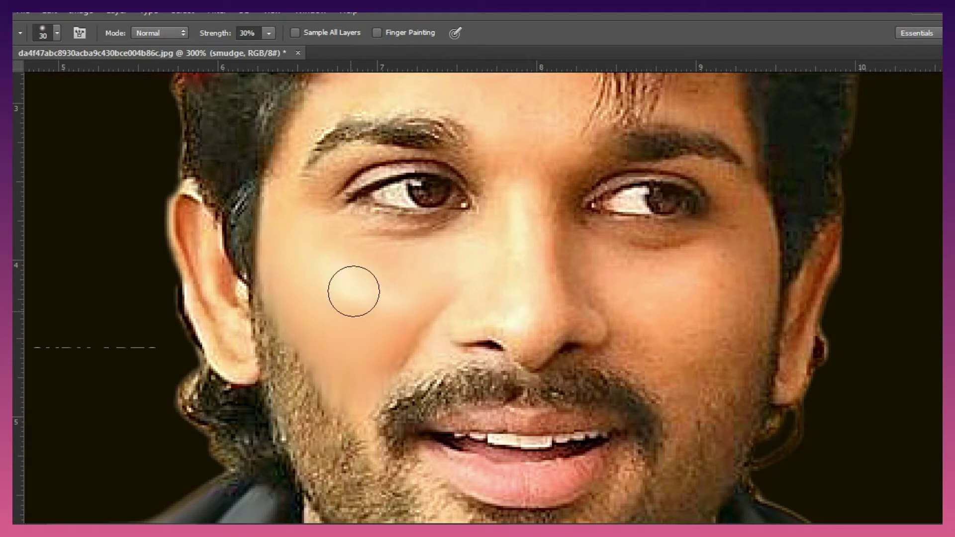
click(323, 214)
Smooth the nose, and refine the nostril and eye details with a 10 px brush.
scroll(529, 260, up, 1)
drag(536, 275, 545, 303)
key(bracketleft)
key(bracketleft)
click(429, 375)
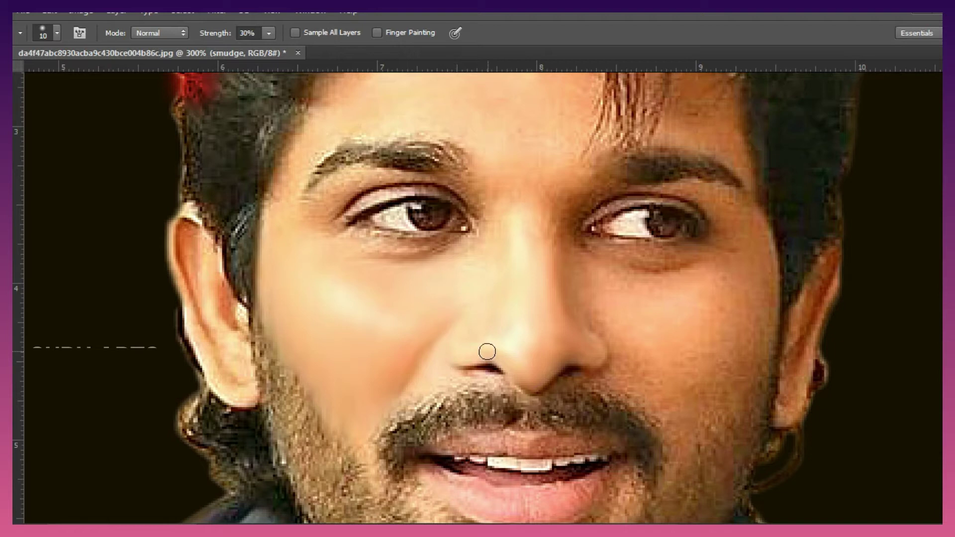
scroll(514, 253, up, 2)
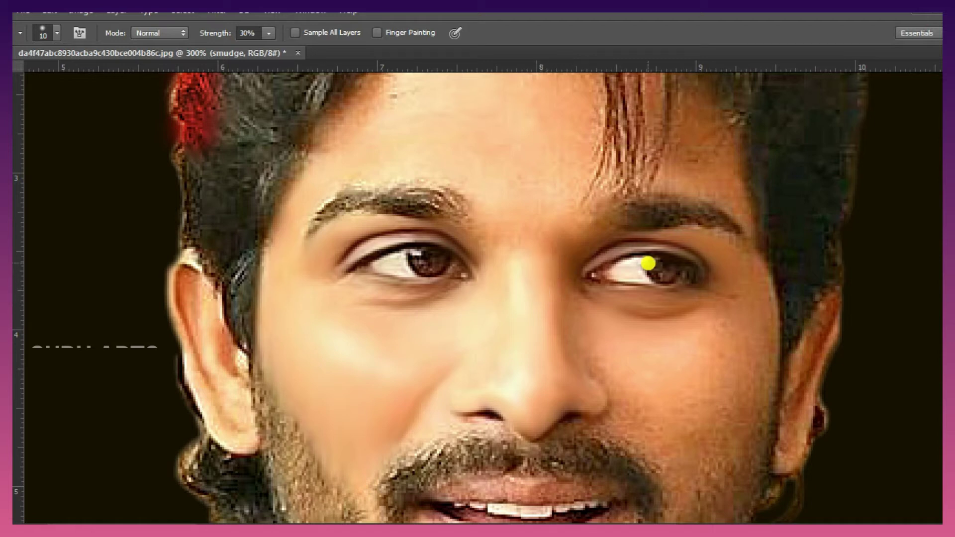
Smudge the forehead and the skin between the eyebrows smooth with a 25 px brush.
scroll(554, 218, up, 3)
key(bracketright)
key(bracketright)
key(bracketright)
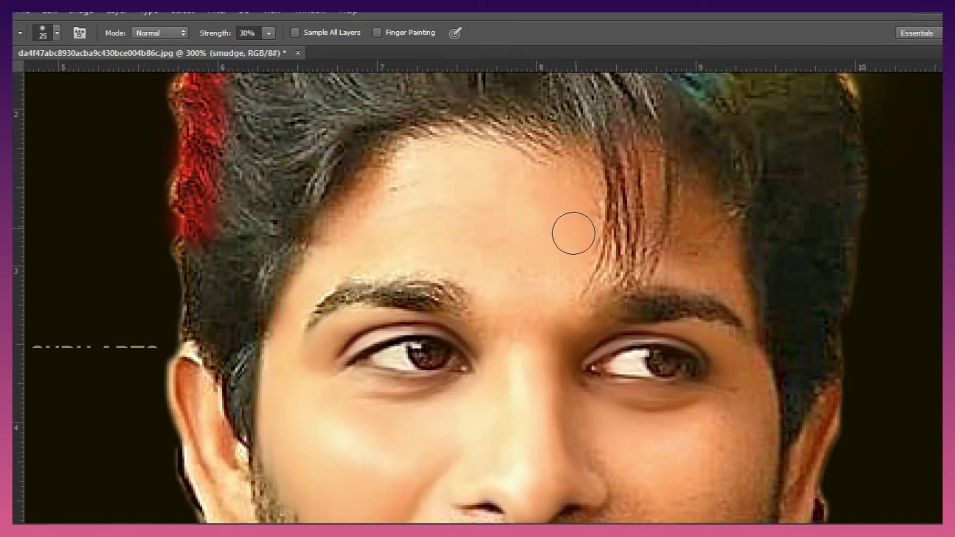
mouse_move(442, 183)
mouse_down()
mouse_move(347, 229)
mouse_move(359, 219)
mouse_move(512, 247)
mouse_move(518, 336)
mouse_move(525, 286)
mouse_up()
drag(506, 329, 485, 331)
Smooth the skin beneath the eyes with a 15 px smudge brush.
key(bracketleft)
key(bracketleft)
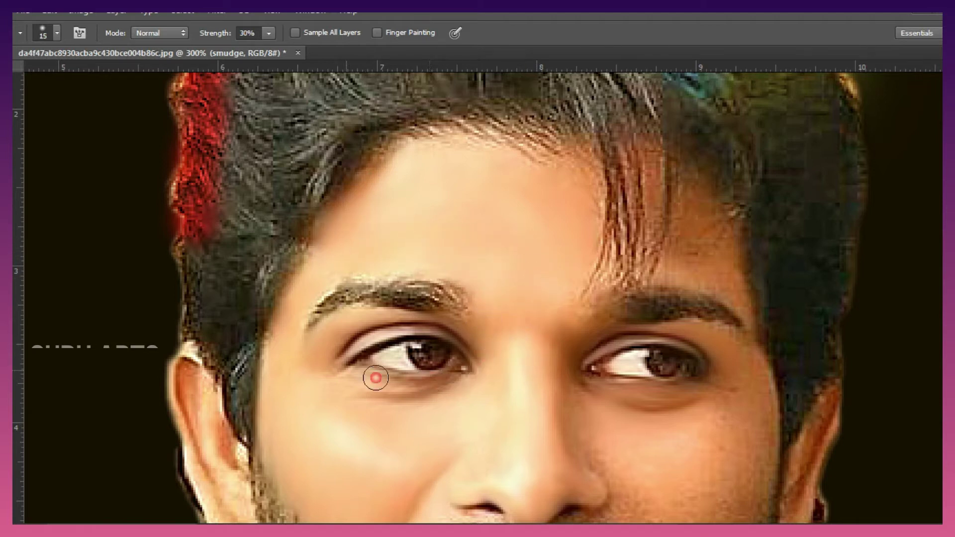
scroll(603, 360, down, 3)
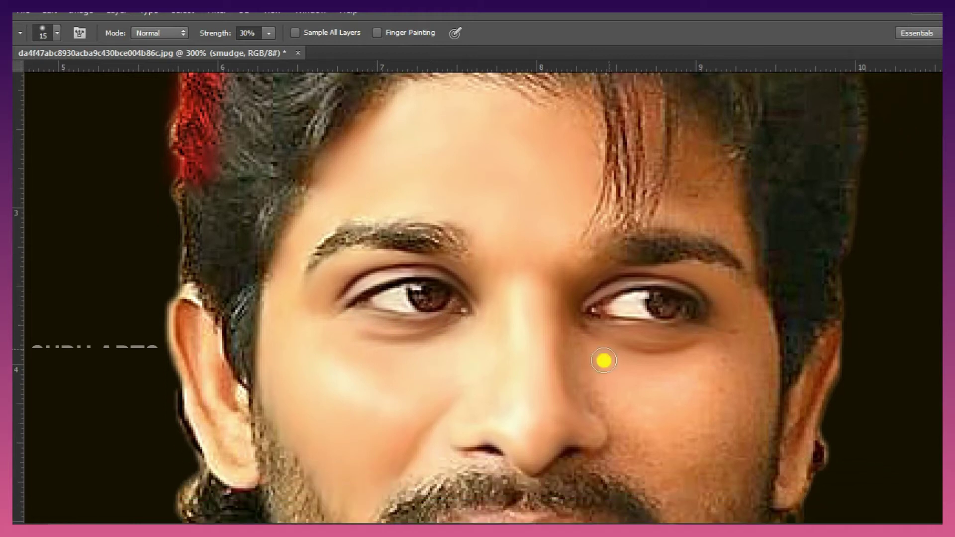
Add a new Soft Light layer and paint a sampled skin tone over the right cheek with a 25 px brush.
key(F7)
click(914, 451)
key(alt)
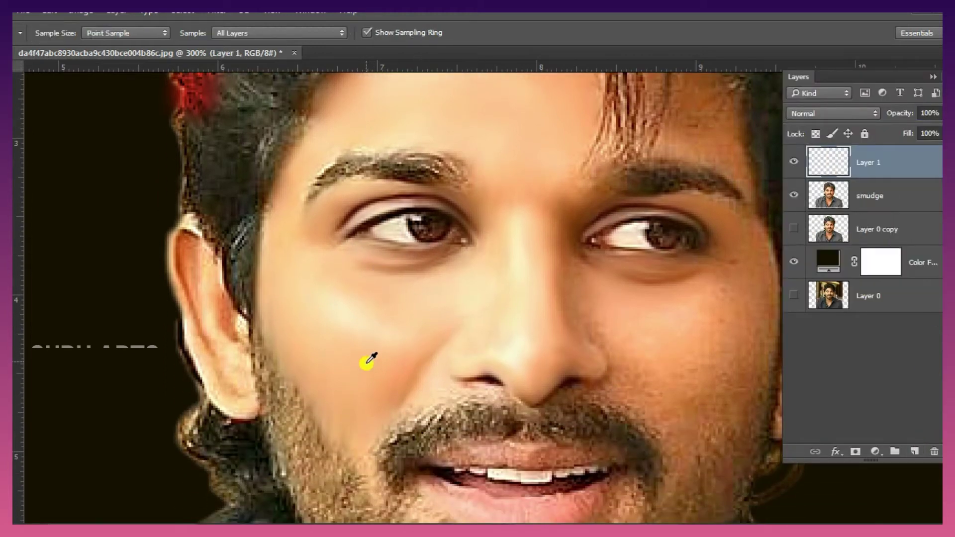
key(b)
click(833, 113)
click(851, 248)
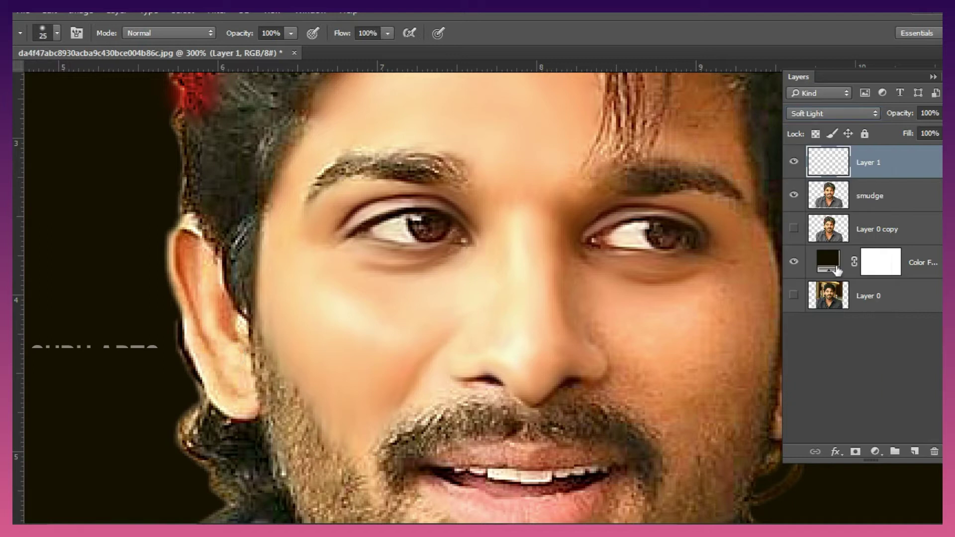
mouse_move(676, 367)
mouse_down()
mouse_move(712, 392)
mouse_move(662, 405)
mouse_move(665, 412)
mouse_up()
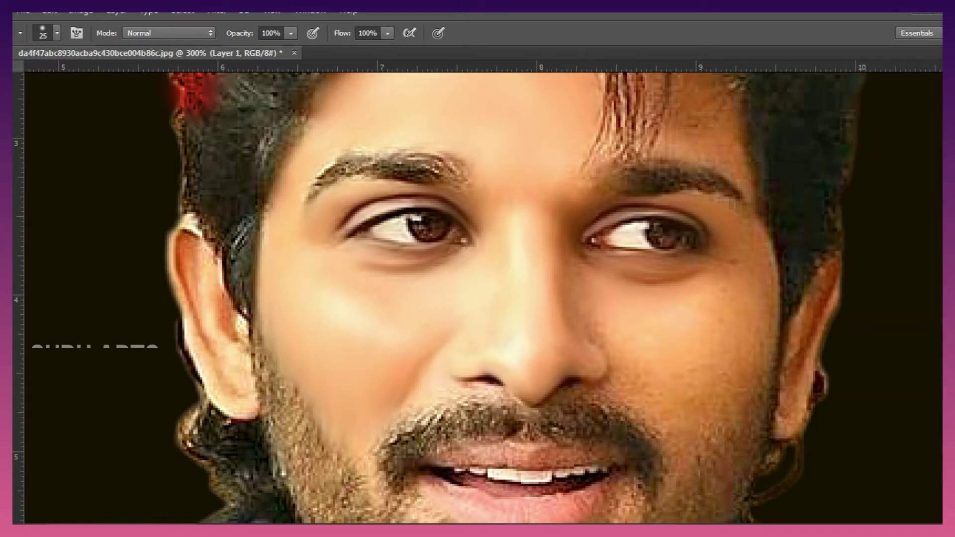
Merge the skin tone layer with the smudge layer and smudge the right cheek smooth with a 15 px brush.
shift+click(891, 198)
right_click(891, 198)
click(647, 492)
key(r)
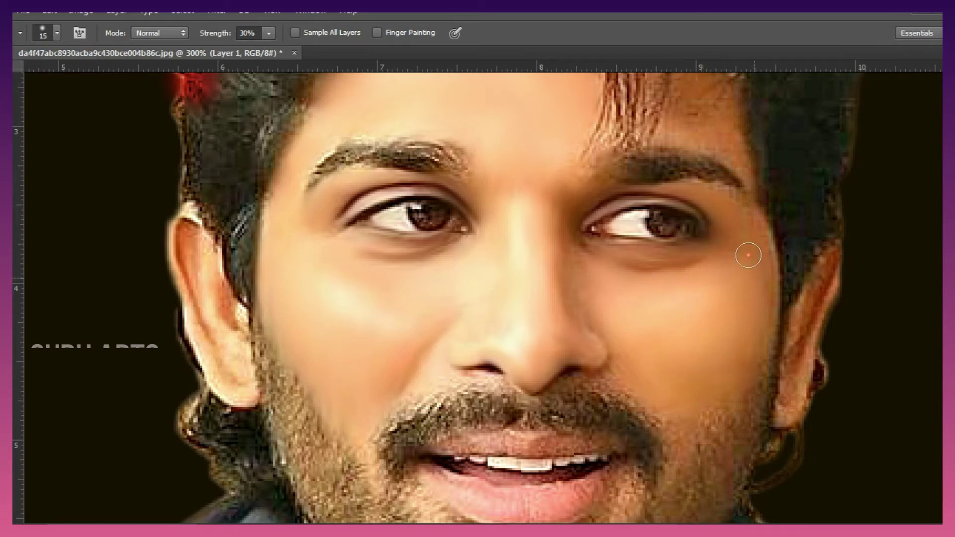
Smudge the lips and teeth smooth and refine the ears with a 10 px brush.
scroll(675, 403, down, 3)
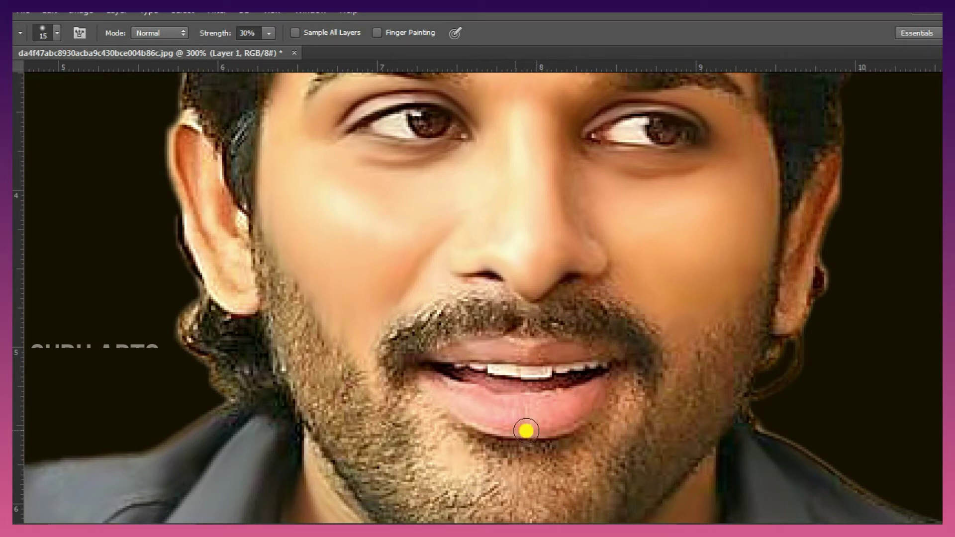
scroll(554, 396, down, 1)
scroll(165, 198, up, 5)
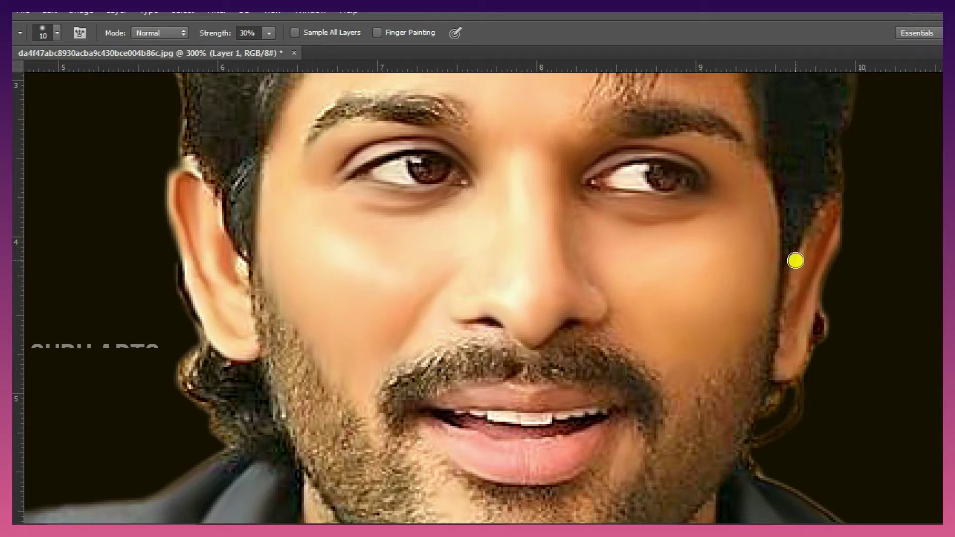
Choose a textured brush tip and smudge the beard on the cheeks, jaw and chin into soft shading.
scroll(522, 345, down, 7)
scroll(463, 404, down, 2)
mouse_move(373, 381)
mouse_down()
mouse_move(469, 451)
mouse_move(550, 441)
mouse_move(467, 458)
mouse_move(485, 450)
mouse_up()
click(948, 170)
scroll(871, 259, down, 1)
double_click(913, 218)
drag(695, 327, 715, 347)
mouse_move(573, 415)
mouse_down()
mouse_move(576, 462)
mouse_move(506, 478)
mouse_up()
mouse_move(377, 381)
mouse_down()
mouse_move(309, 306)
mouse_move(330, 353)
mouse_move(412, 398)
mouse_move(386, 364)
mouse_move(518, 416)
mouse_up()
Smudge the moustache with a 20 px brush and soften the beard edge along the left cheek.
key(bracketleft)
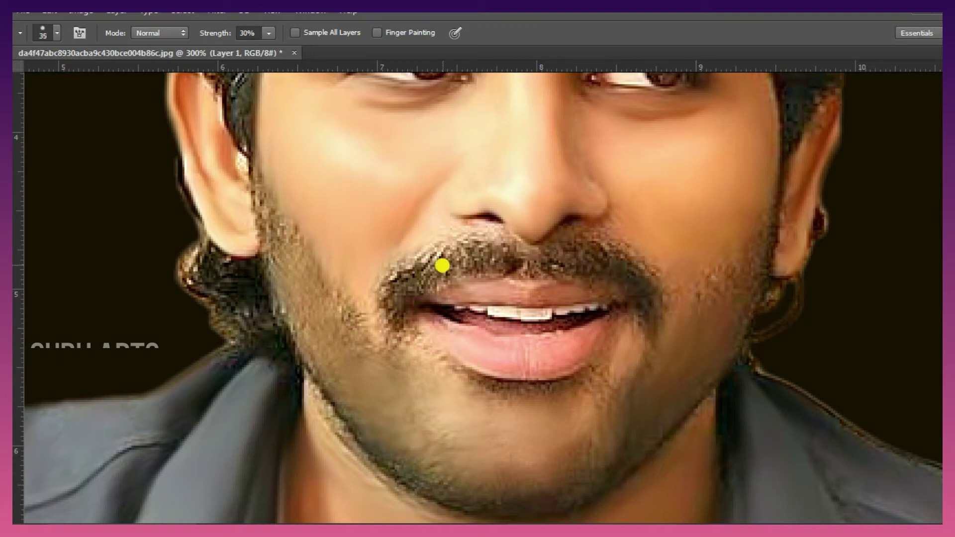
drag(432, 263, 394, 309)
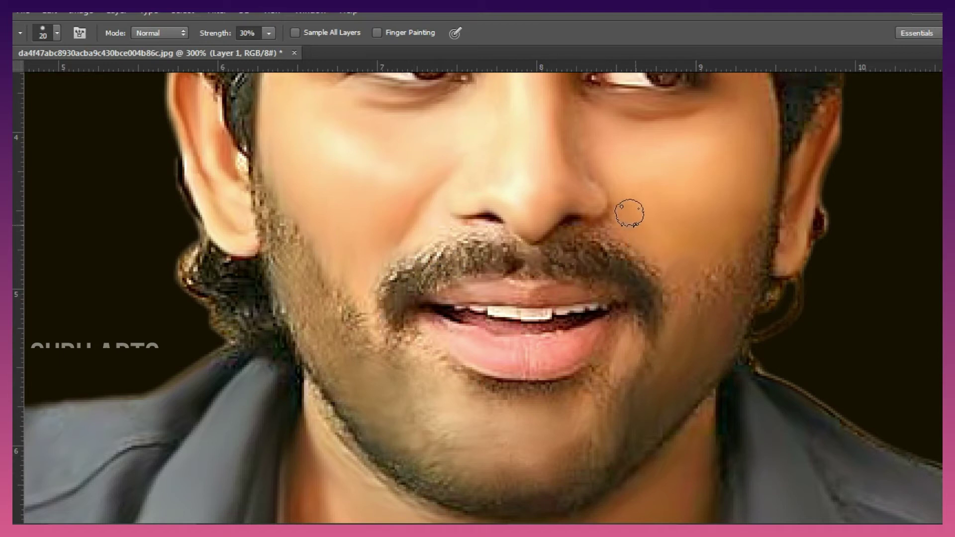
scroll(638, 229, up, 4)
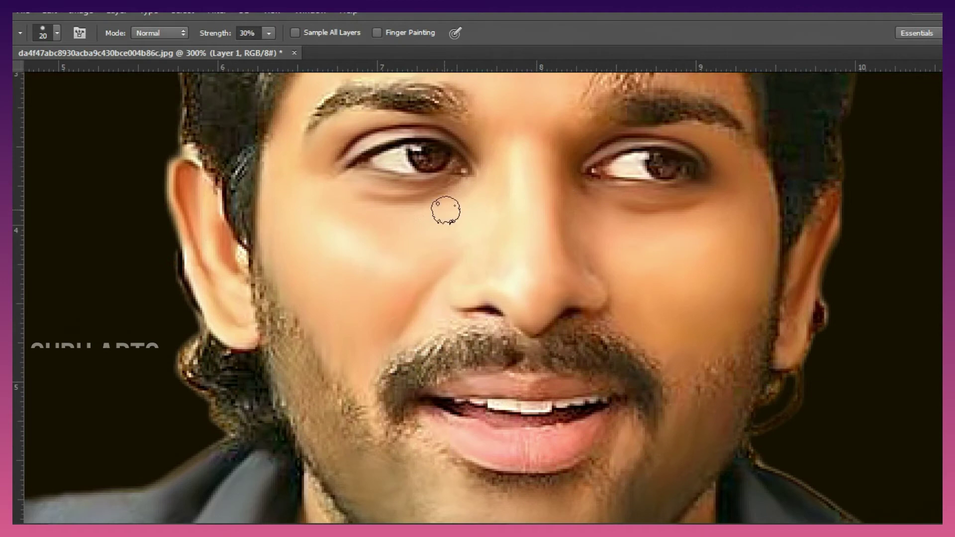
click(288, 329)
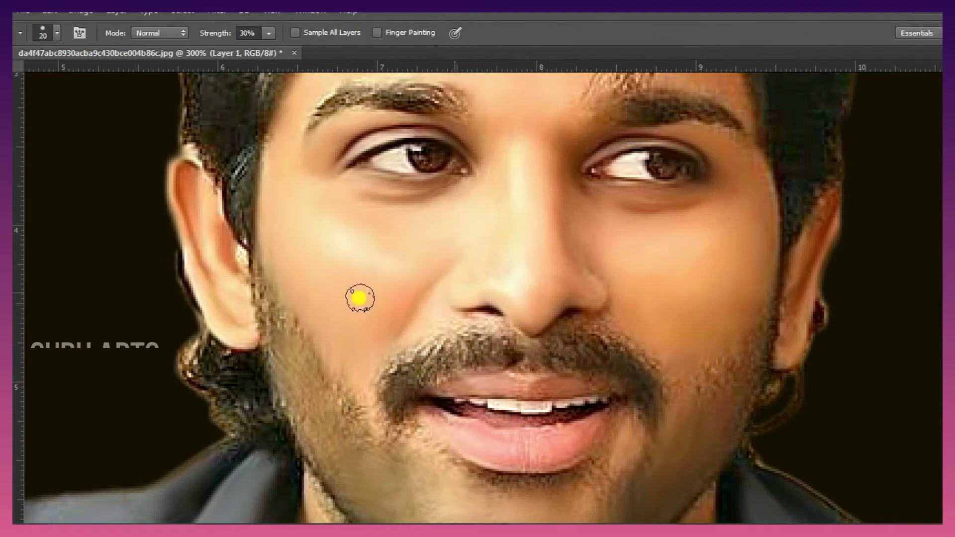
scroll(730, 248, up, 7)
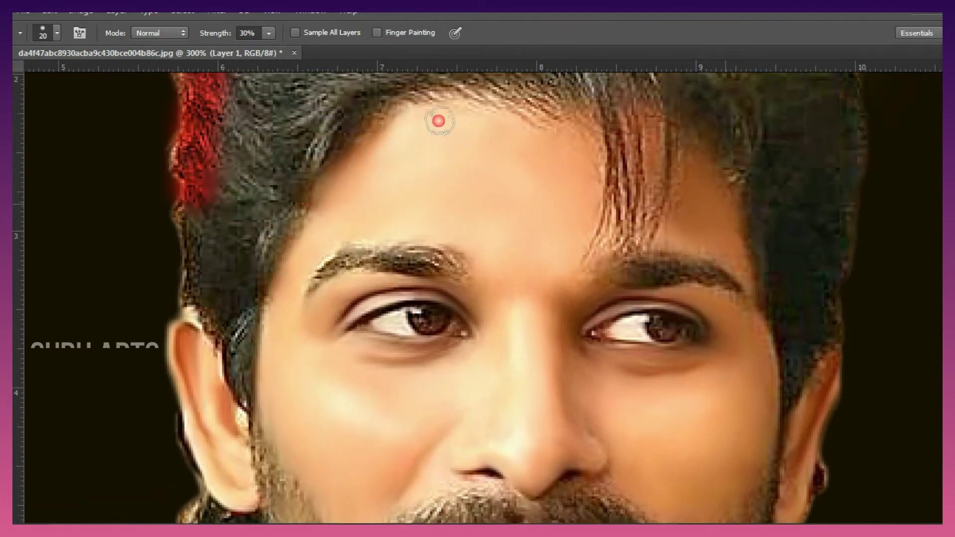
scroll(740, 367, down, 7)
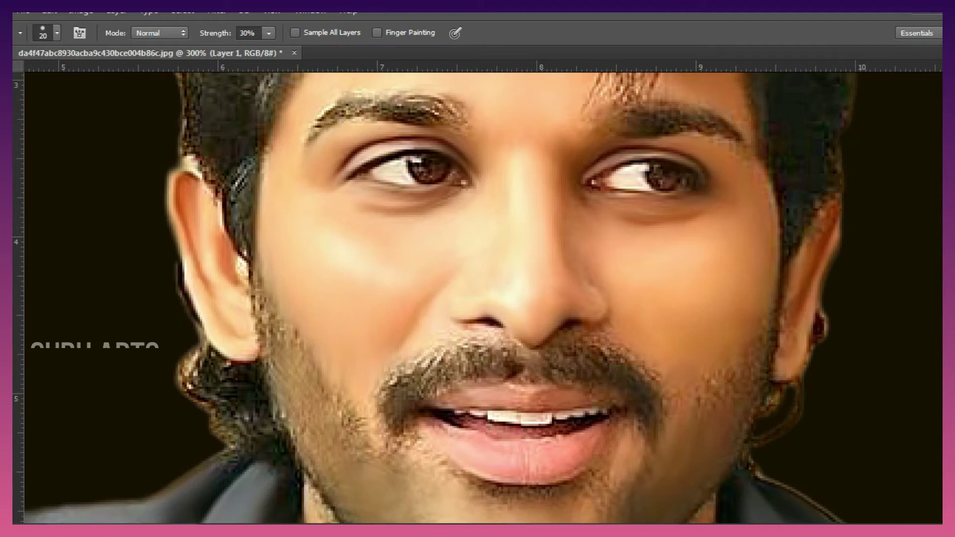
Switch to a 7 px multi-dot brush at 85% strength and smudge both eyebrows into soft hair strokes.
click(942, 171)
scroll(893, 301, down, 7)
click(815, 415)
right_click(368, 300)
key(Return)
mouse_move(354, 111)
mouse_down()
mouse_move(443, 118)
mouse_move(414, 123)
mouse_move(450, 124)
mouse_up()
scroll(546, 142, up, 2)
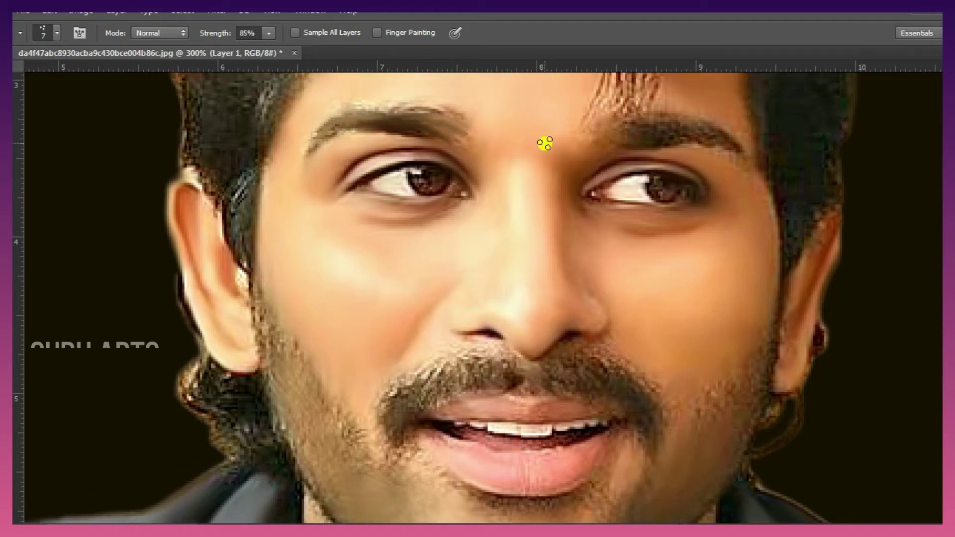
drag(708, 195, 671, 200)
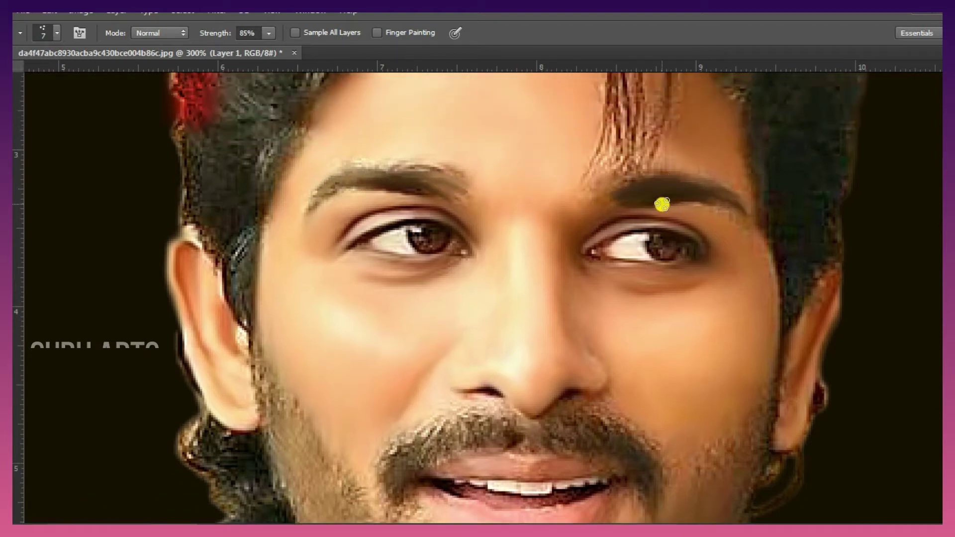
Smudge the hairline along the left temple and sideburn into smooth strands.
scroll(560, 157, up, 4)
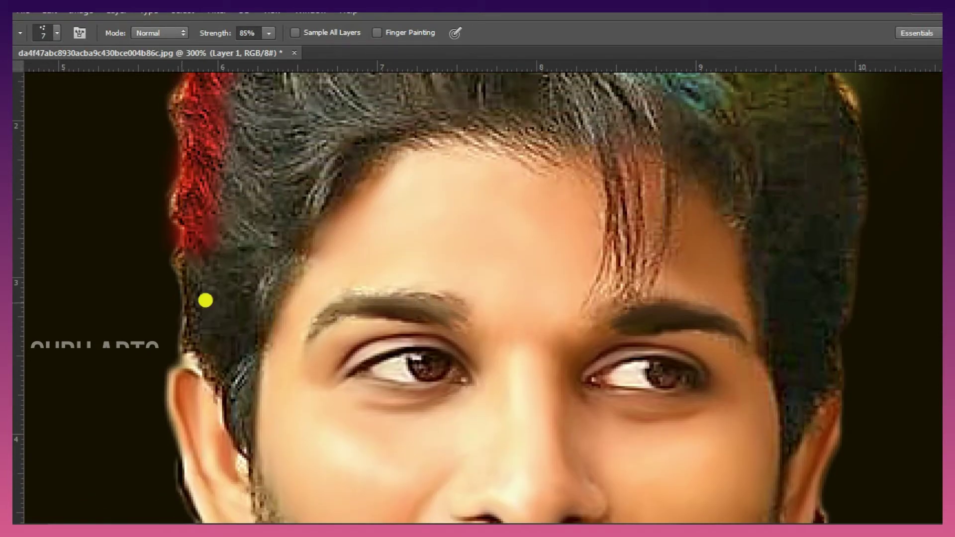
scroll(205, 300, up, 1)
scroll(282, 310, down, 1)
mouse_move(282, 311)
mouse_down()
mouse_move(229, 454)
mouse_move(243, 477)
mouse_move(270, 325)
mouse_up()
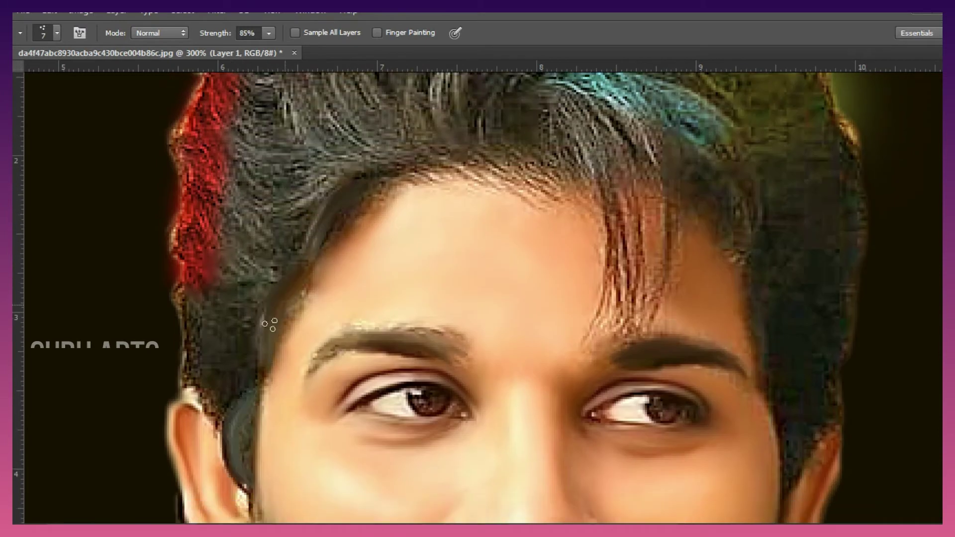
Smudge the red-tinted hair and the dark hair below it into flowing strands toward the left temple.
mouse_move(228, 173)
mouse_down()
mouse_move(312, 195)
mouse_move(308, 213)
mouse_up()
drag(198, 204, 284, 256)
drag(186, 254, 275, 285)
mouse_move(251, 263)
mouse_down()
mouse_move(311, 223)
mouse_move(341, 224)
mouse_move(344, 209)
mouse_move(320, 264)
mouse_move(272, 329)
mouse_move(273, 350)
mouse_up()
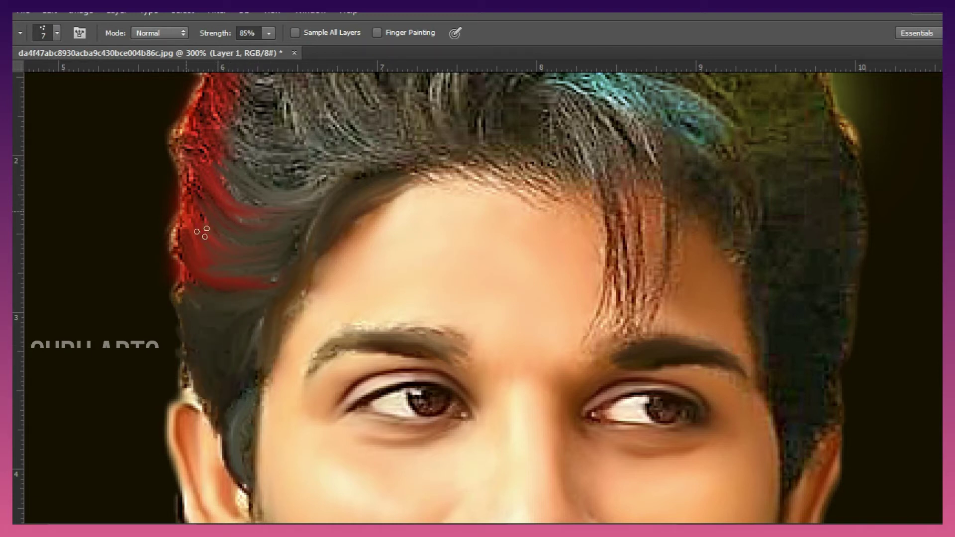
Smudge the rest of the red-tinted hair and the grey hair beside it into strands sweeping down to the hairline.
scroll(201, 233, up, 3)
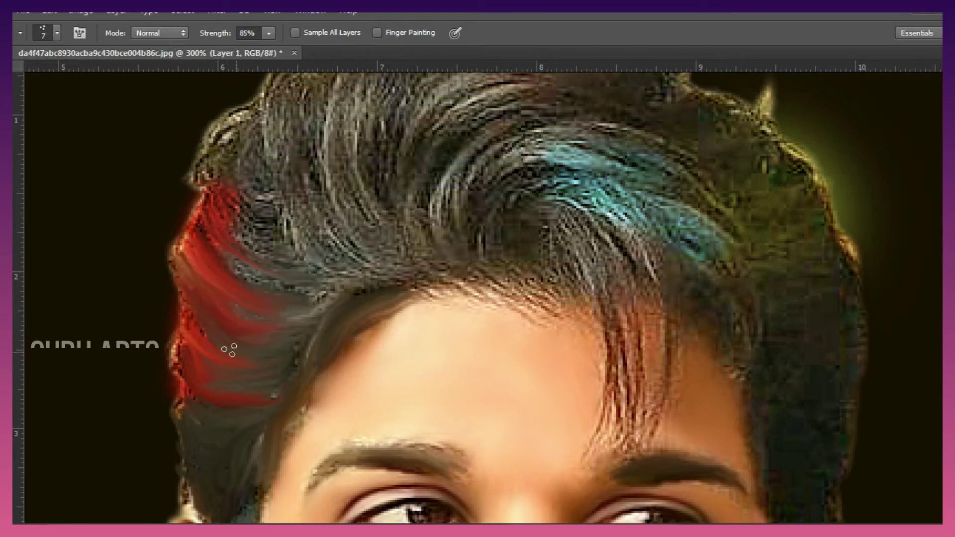
scroll(357, 301, up, 1)
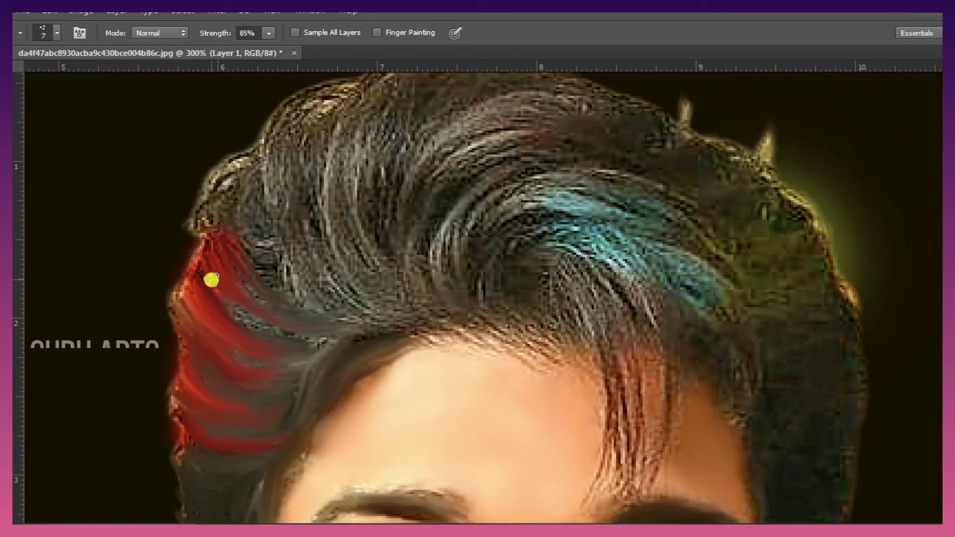
drag(350, 342, 407, 333)
scroll(201, 235, up, 1)
mouse_move(286, 191)
mouse_down()
mouse_move(298, 285)
mouse_move(352, 356)
mouse_up()
drag(287, 257, 309, 341)
drag(269, 214, 299, 355)
mouse_move(256, 304)
mouse_down()
mouse_move(203, 266)
mouse_move(290, 164)
mouse_move(360, 346)
mouse_move(288, 206)
mouse_move(319, 182)
mouse_move(368, 315)
mouse_move(383, 209)
mouse_move(372, 150)
mouse_move(438, 213)
mouse_move(503, 199)
mouse_move(527, 150)
mouse_move(612, 130)
mouse_move(439, 243)
mouse_move(187, 278)
mouse_up()
Rotate the canvas sideways and smudge the grey crown hair above the blue streak into long curved strands.
key(r)
mouse_move(469, 227)
mouse_down()
mouse_move(592, 222)
mouse_move(545, 236)
mouse_move(503, 283)
mouse_move(587, 339)
mouse_move(513, 243)
mouse_move(551, 234)
mouse_up()
scroll(550, 234, down, 4)
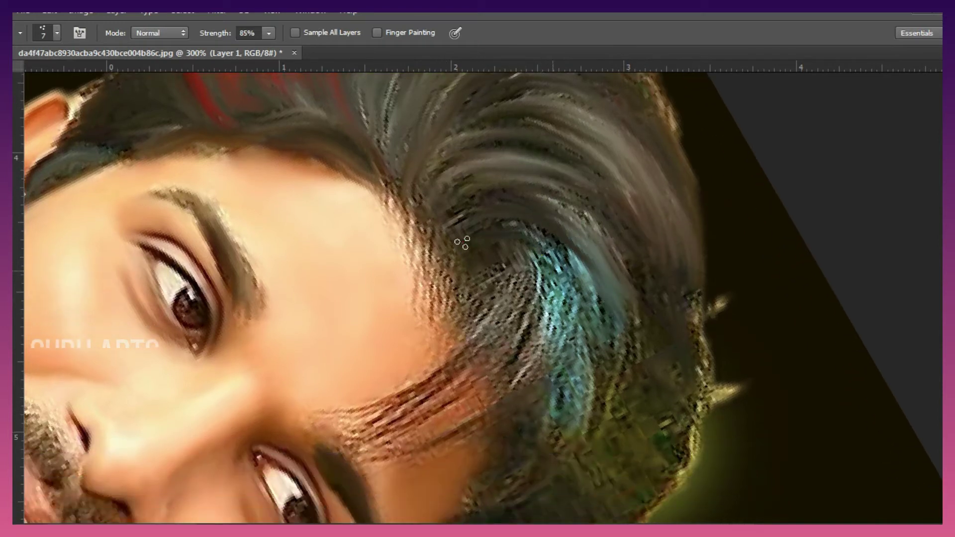
mouse_move(490, 225)
mouse_down()
mouse_move(590, 337)
mouse_move(559, 108)
mouse_move(509, 111)
mouse_up()
Rotate the canvas the other way and smudge the blue-tinted streak into smooth strands flowing toward the fringe.
key(r)
mouse_move(386, 311)
mouse_down()
mouse_move(449, 145)
mouse_move(641, 156)
mouse_up()
drag(432, 224, 597, 178)
drag(439, 252, 617, 182)
mouse_move(447, 271)
mouse_down()
mouse_move(537, 252)
mouse_move(587, 269)
mouse_up()
drag(446, 295, 706, 336)
drag(460, 253, 684, 273)
drag(458, 269, 595, 250)
drag(440, 302, 558, 291)
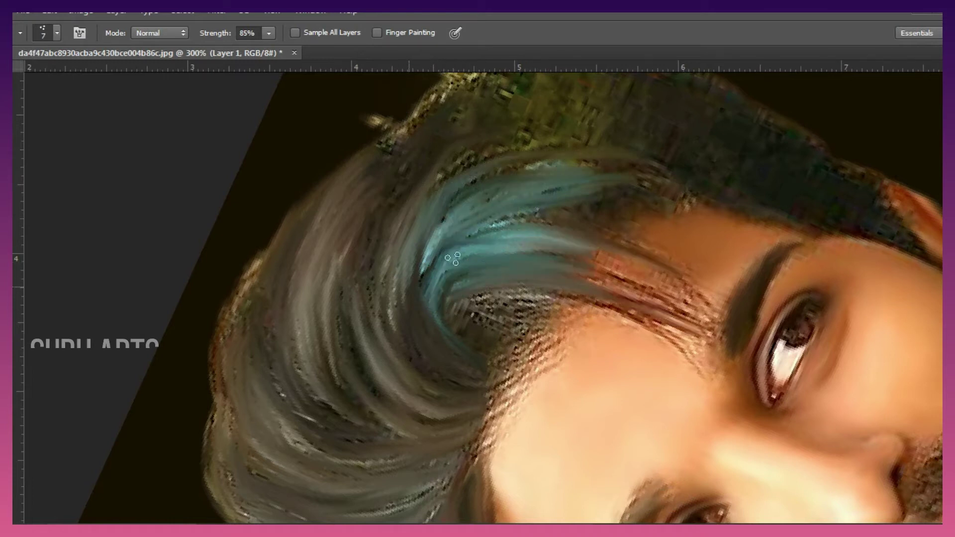
Smudge the inner blue strands and the dark swirl beneath them toward the forehead.
drag(454, 259, 581, 257)
drag(439, 272, 524, 254)
drag(448, 294, 600, 283)
drag(464, 316, 574, 294)
drag(465, 322, 549, 309)
Smudge the green-tinted and dark side hair into strands and curl the stray tips along its outer edge.
scroll(376, 269, up, 4)
drag(376, 269, 379, 210)
mouse_move(378, 290)
mouse_down()
mouse_move(416, 230)
mouse_move(422, 172)
mouse_move(411, 194)
mouse_up()
mouse_move(439, 285)
mouse_down()
mouse_move(562, 248)
mouse_move(622, 271)
mouse_up()
drag(524, 224, 553, 163)
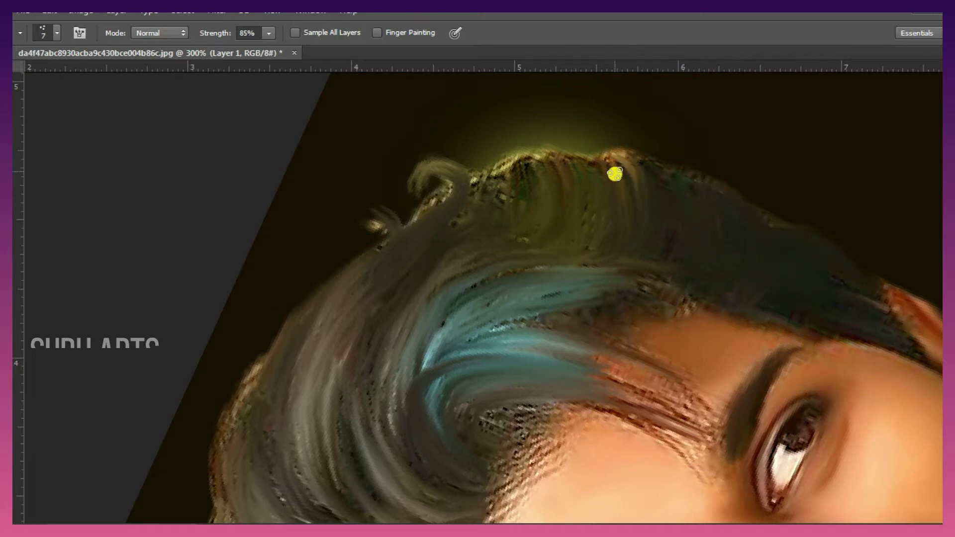
drag(616, 173, 602, 209)
Rotate the canvas back to nearly upright and smudge the blue strand ends, the crown outline and the green hair's edge.
key(r)
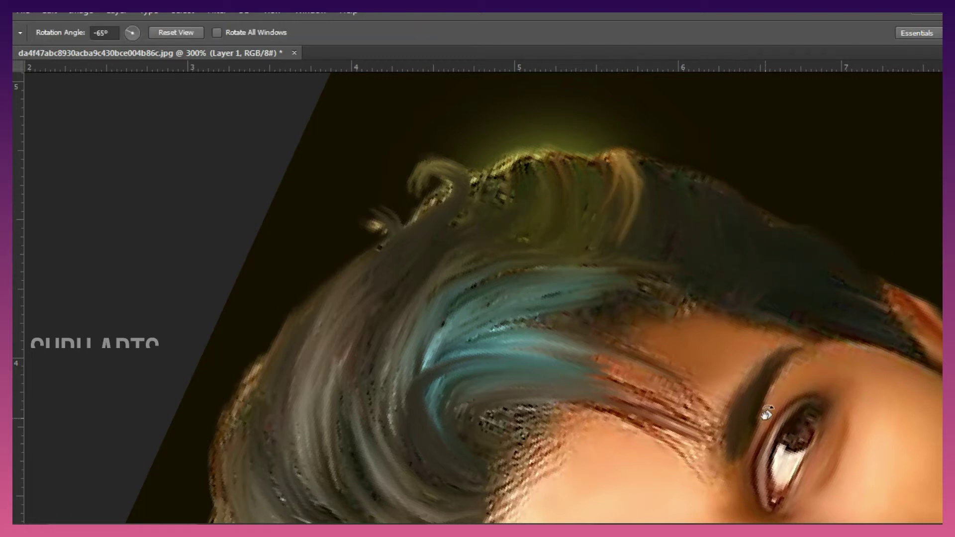
drag(581, 479, 384, 452)
drag(616, 243, 507, 222)
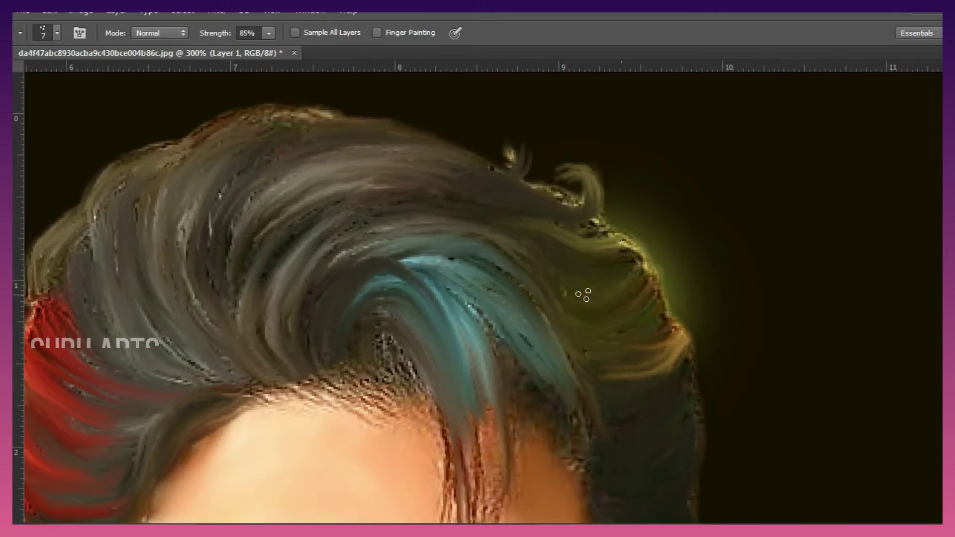
scroll(583, 295, down, 3)
scroll(197, 256, up, 3)
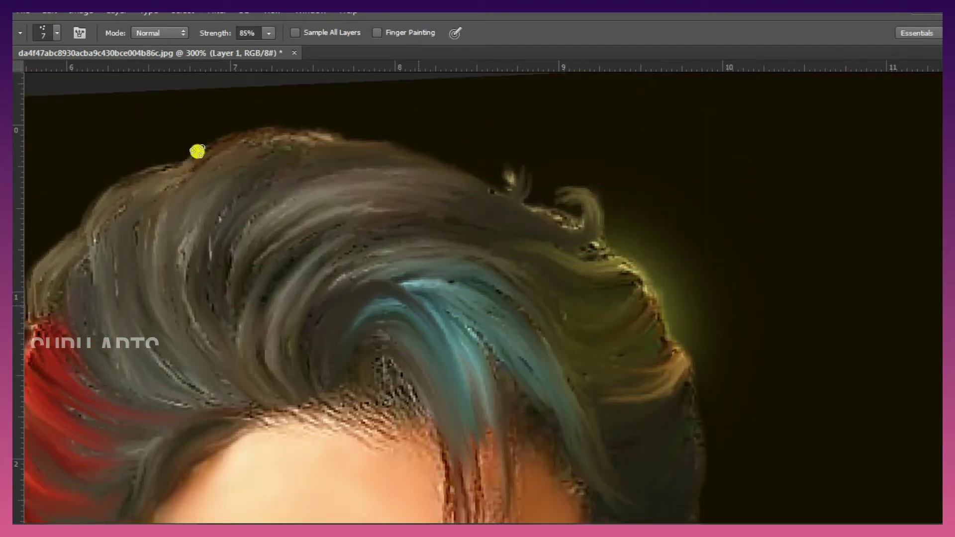
drag(586, 256, 660, 304)
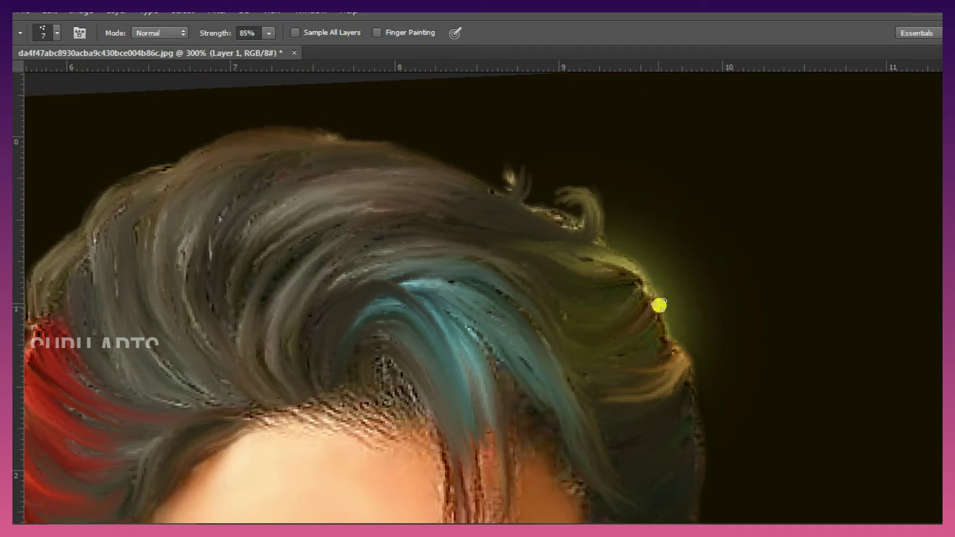
Blend the grey crown strands into the green-tinted hair and smooth the strands around the stray curls.
drag(610, 265, 481, 239)
drag(481, 226, 341, 203)
drag(469, 204, 318, 192)
mouse_move(418, 170)
mouse_down()
mouse_move(498, 157)
mouse_move(584, 223)
mouse_move(577, 246)
mouse_up()
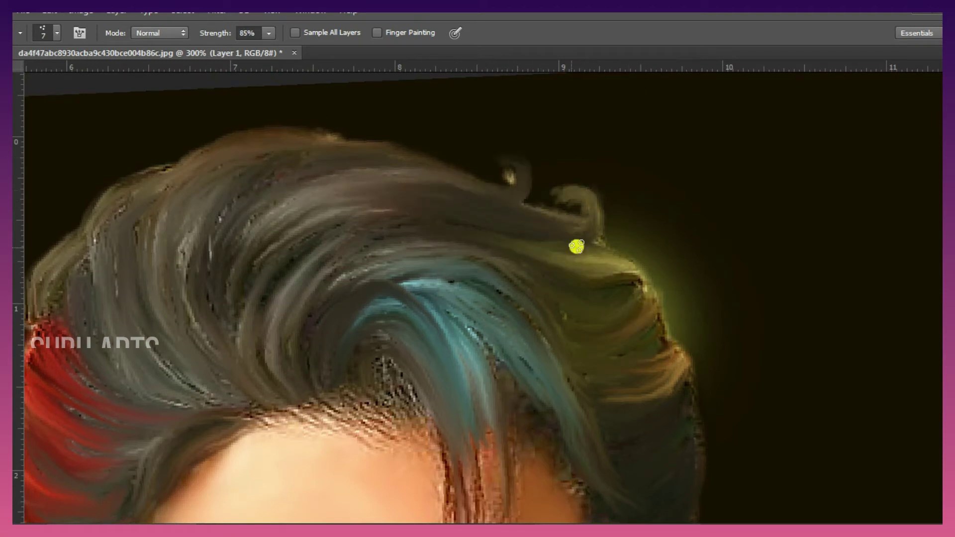
drag(627, 271, 517, 244)
mouse_move(555, 463)
mouse_down()
mouse_move(562, 367)
mouse_move(650, 226)
mouse_move(628, 249)
mouse_up()
Smudge the fringe strands hanging over the forehead downward into smooth tapered locks above the eyebrow.
scroll(558, 134, up, 4)
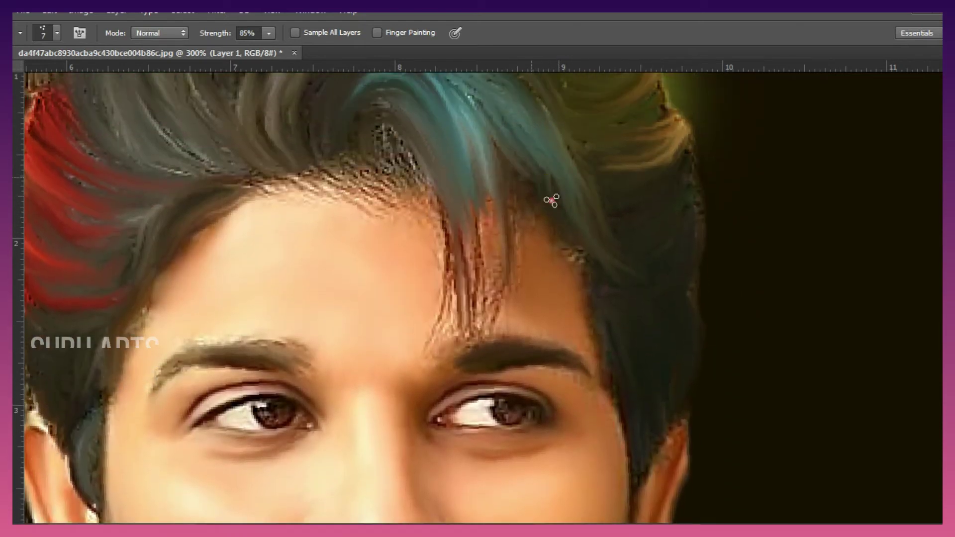
drag(510, 184, 478, 325)
drag(475, 209, 467, 326)
drag(448, 211, 434, 343)
drag(498, 171, 478, 326)
drag(454, 181, 448, 300)
drag(431, 162, 450, 322)
Choose the 20 px multi-dot brush preset, reduce it to 7 px and smudge the hair edge above the red tint.
scroll(512, 356, left, 5)
scroll(512, 357, up, 4)
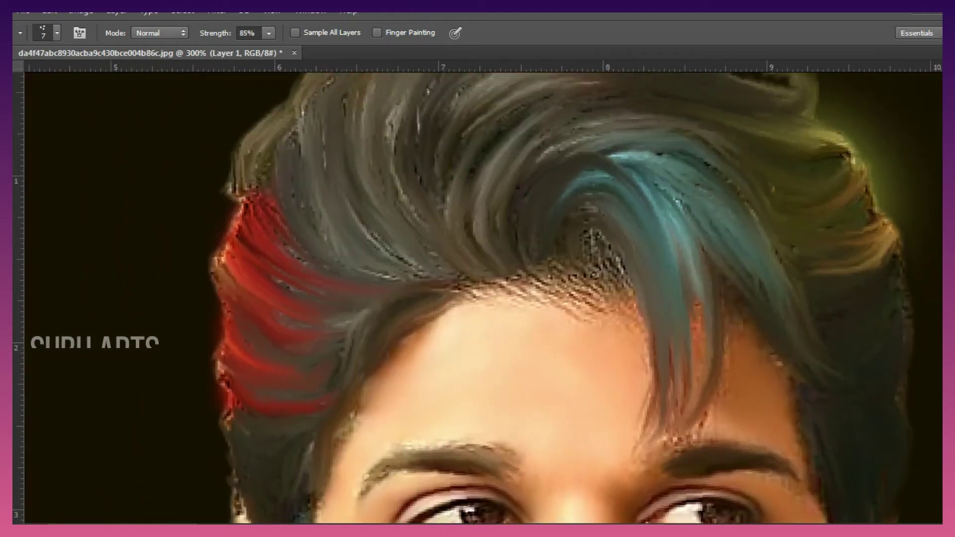
click(941, 168)
scroll(873, 321, up, 3)
click(866, 291)
key(bracketleft)
key(bracketleft)
key(bracketleft)
key(bracketleft)
key(bracketleft)
drag(251, 159, 226, 188)
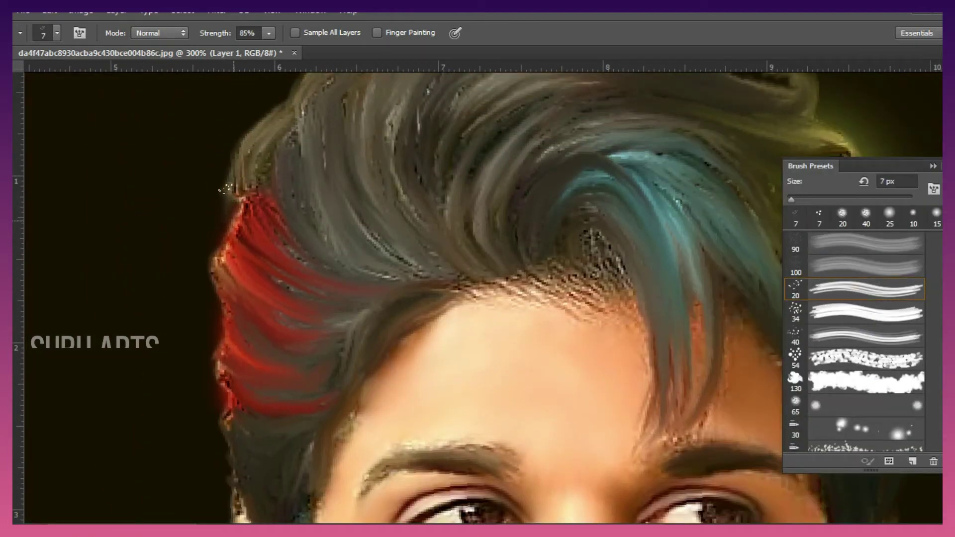
Switch to the 40 px multi-dot preset at 9 px and smudge the forehead hairline and surrounding hair into fine strands.
click(866, 336)
key(bracketright)
key(bracketright)
drag(508, 280, 478, 286)
drag(540, 279, 596, 272)
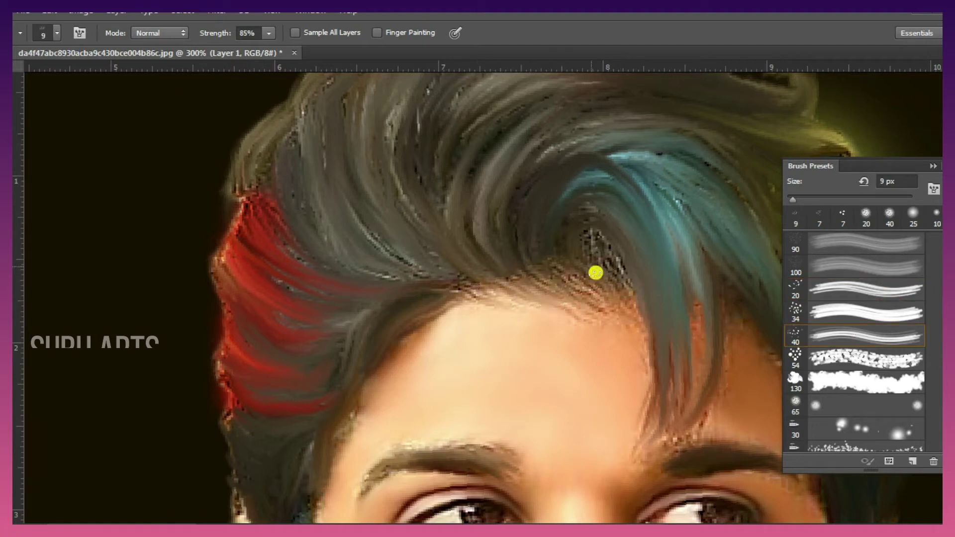
scroll(721, 343, down, 3)
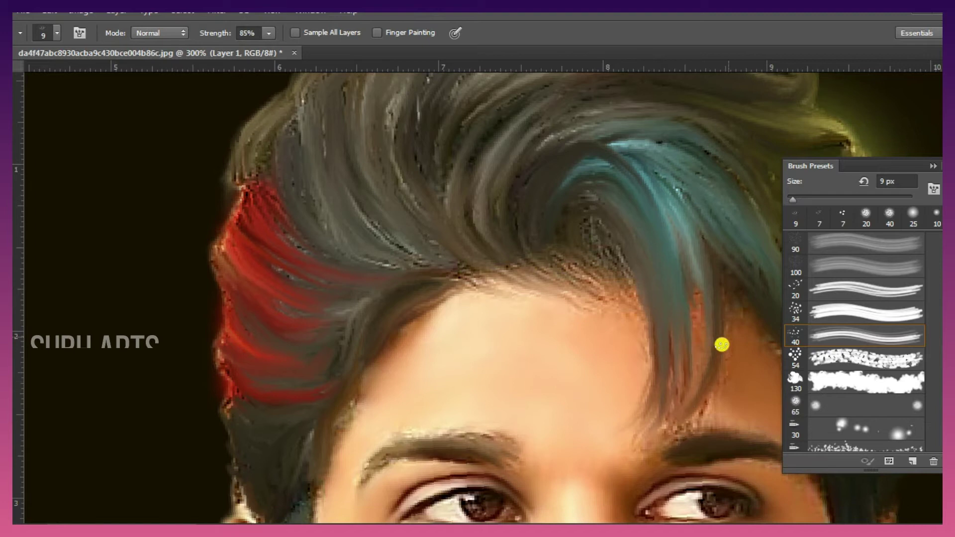
scroll(238, 360, up, 5)
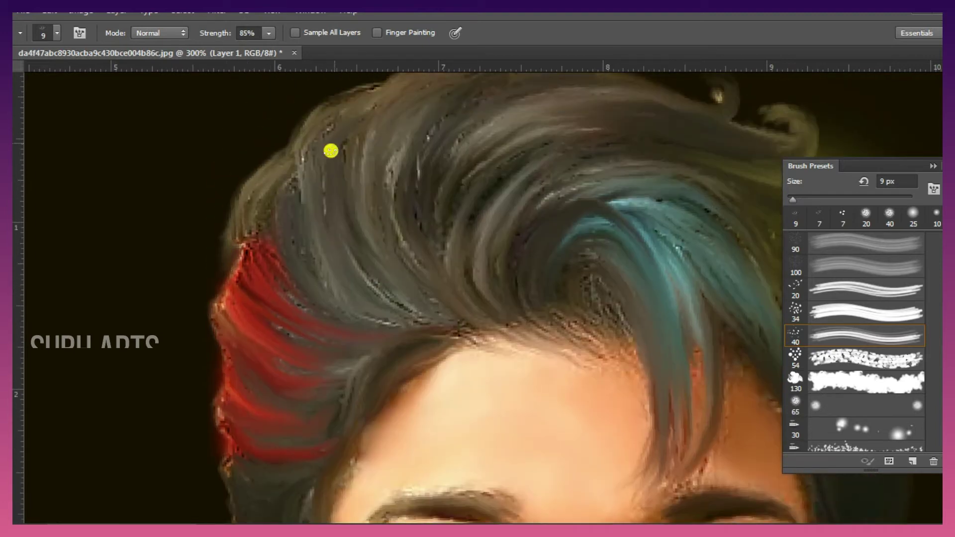
Examine the smudged hair in the full portrait and return to a close view of the hair.
key(ctrl+minus)
key(ctrl+minus)
key(ctrl+minus)
click(934, 166)
key(r)
key(Escape)
key(z)
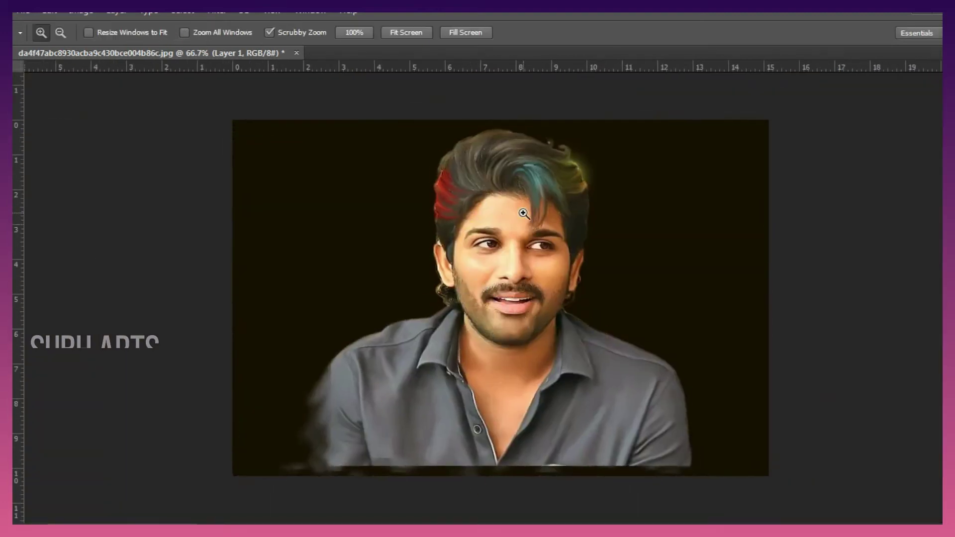
drag(524, 213, 541, 211)
Select the 5 px multi-dot brush preset at 8 px and refine the blue streak and the fringe tips.
click(942, 172)
scroll(868, 273, up, 3)
click(866, 303)
drag(506, 161, 613, 299)
drag(473, 148, 528, 184)
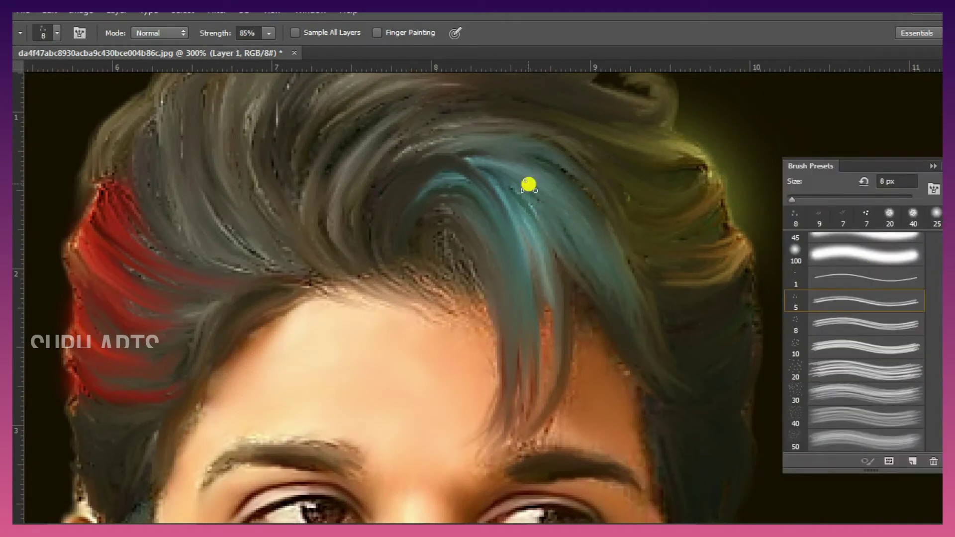
mouse_move(507, 395)
mouse_down()
mouse_move(514, 316)
mouse_move(554, 347)
mouse_up()
scroll(423, 299, down, 1)
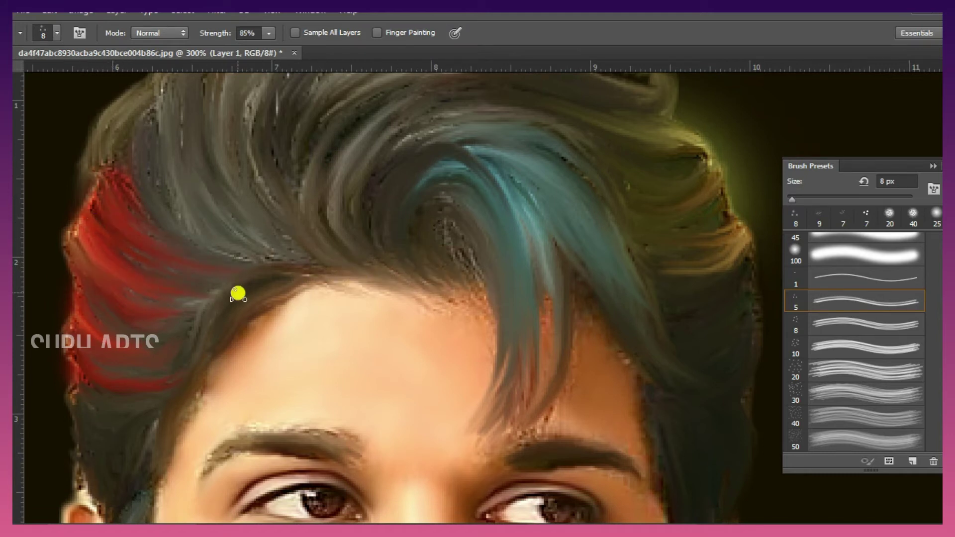
Erase the stray curls above the green-tinted hair on Layer 1 with a 48 px eraser.
scroll(237, 294, up, 10)
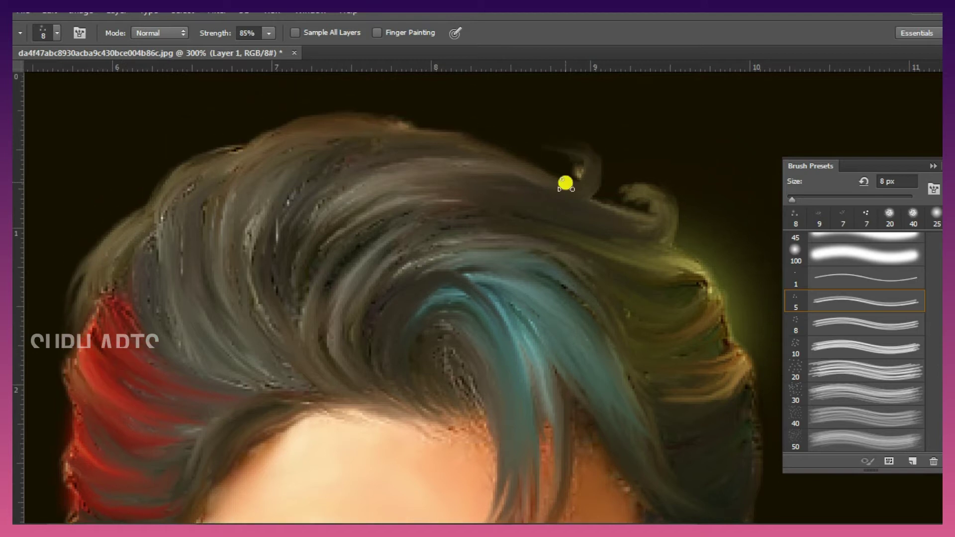
key(F7)
key(e)
drag(667, 158, 632, 149)
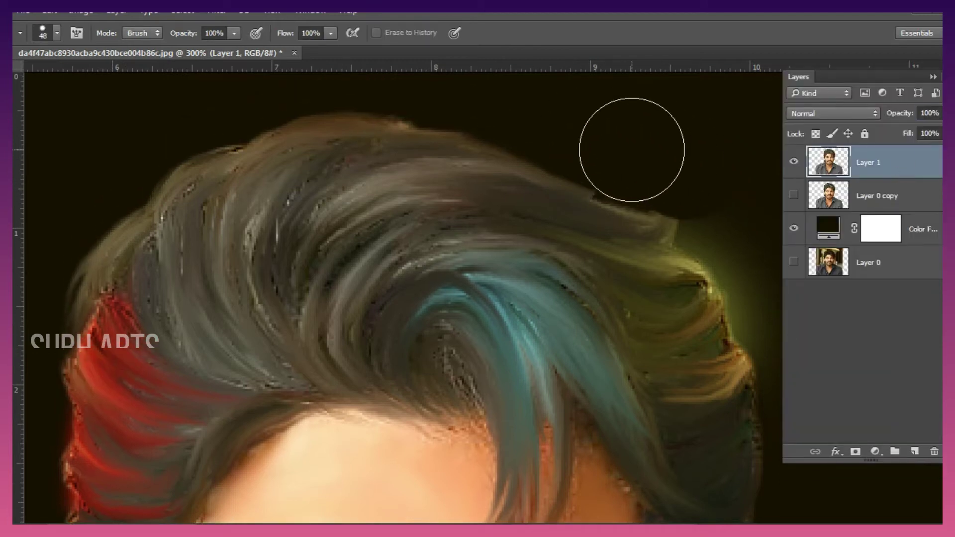
key(F7)
Rotate the canvas and smudge new flicked strands at the crown's green edge, then smooth the grey crown hair.
key(s)
key(r)
mouse_move(666, 306)
mouse_down()
mouse_move(356, 379)
mouse_move(344, 364)
mouse_up()
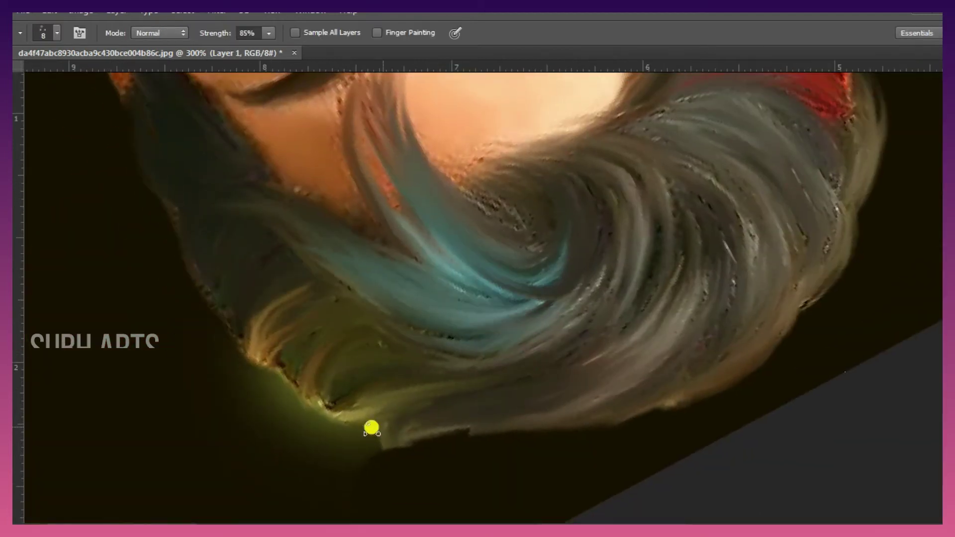
mouse_move(351, 413)
mouse_down()
mouse_move(362, 458)
mouse_move(374, 457)
mouse_move(252, 181)
mouse_move(378, 211)
mouse_move(601, 226)
mouse_up()
key(r)
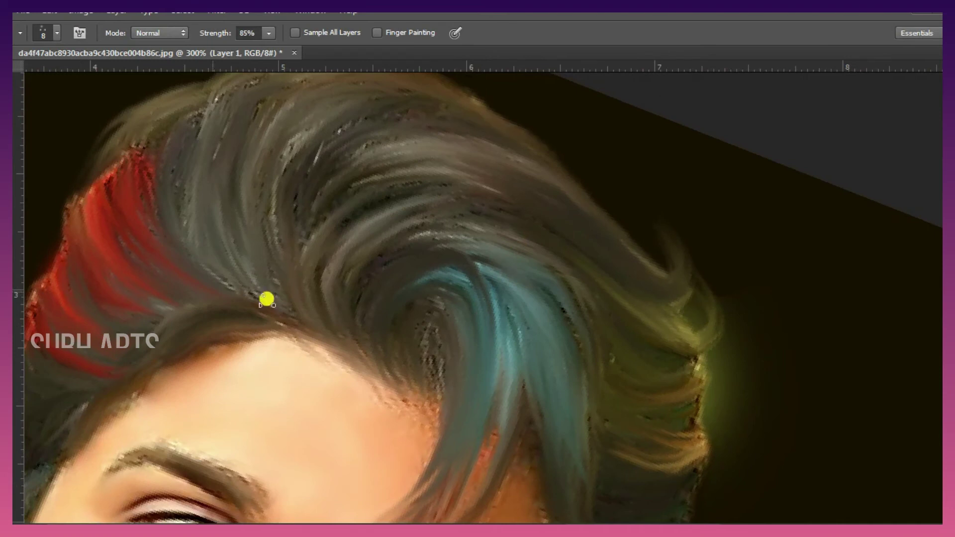
mouse_move(275, 234)
mouse_down()
mouse_move(350, 213)
mouse_move(529, 224)
mouse_up()
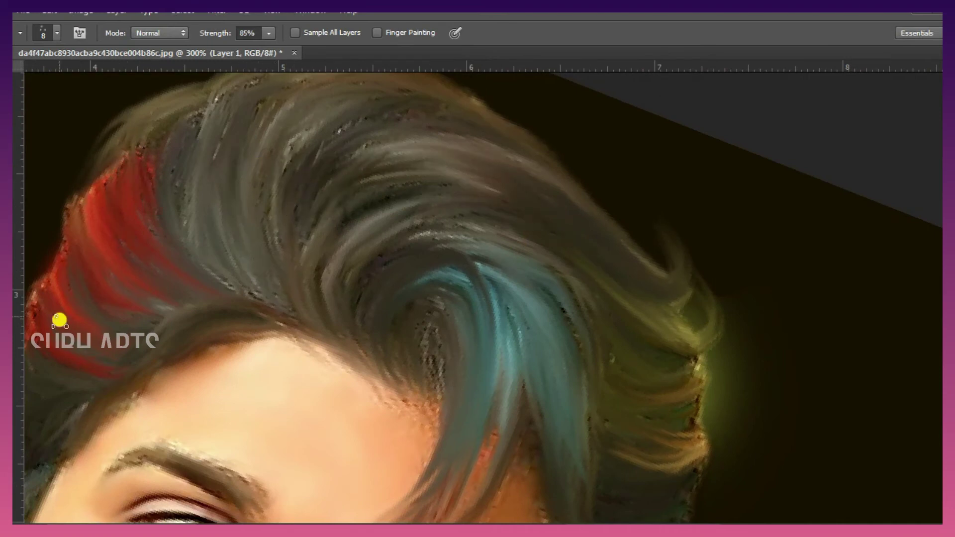
key(r)
drag(358, 281, 363, 344)
key(ctrl+minus)
key(ctrl+minus)
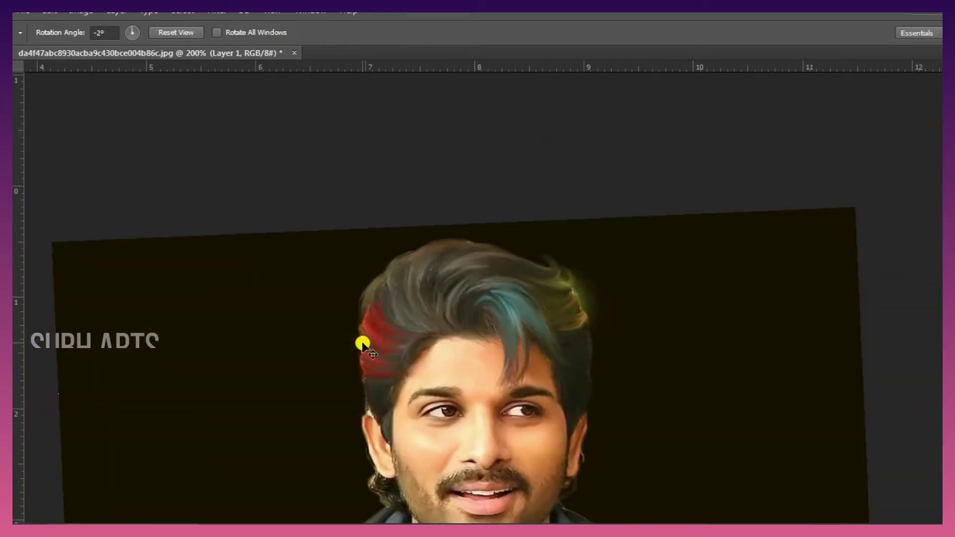
key(ctrl+minus)
Smudge the dark curls below the left ear into soft wavy strands with the 8 px brush.
key(z)
click(502, 432)
key(h)
key(alt+h)
key(h)
drag(411, 365, 401, 274)
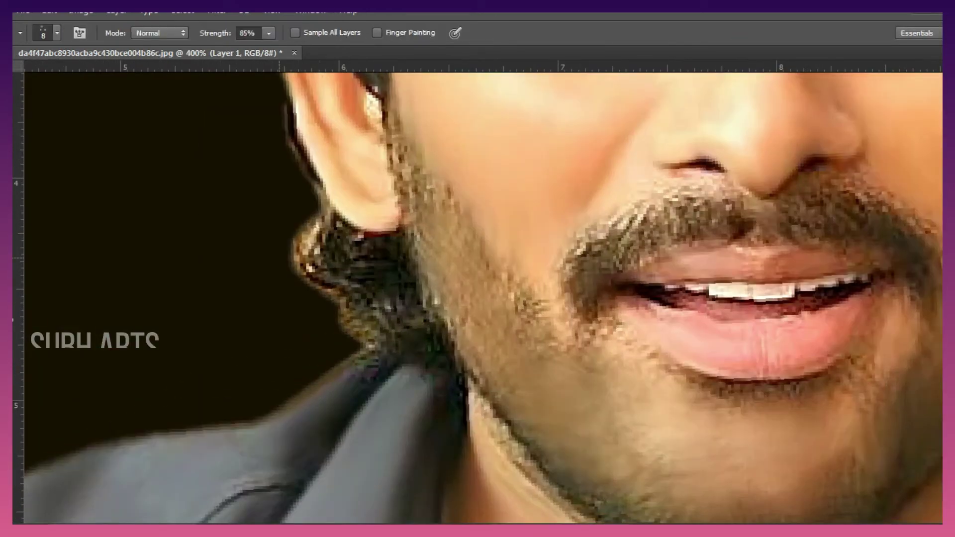
drag(359, 298, 323, 239)
drag(348, 279, 308, 239)
mouse_move(363, 328)
mouse_down()
mouse_move(311, 266)
mouse_move(359, 318)
mouse_up()
drag(370, 278, 383, 336)
Smudge the left sideburn and the beard edge along the left cheek into short hair strokes.
drag(397, 144, 417, 190)
drag(462, 298, 482, 332)
drag(515, 296, 537, 333)
scroll(663, 476, down, 1)
scroll(698, 371, down, 1)
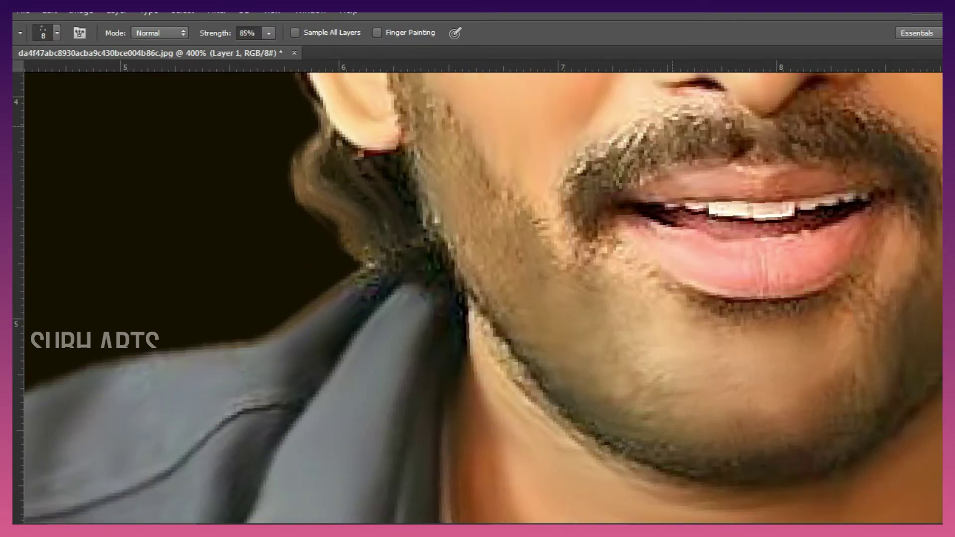
scroll(721, 154, up, 1)
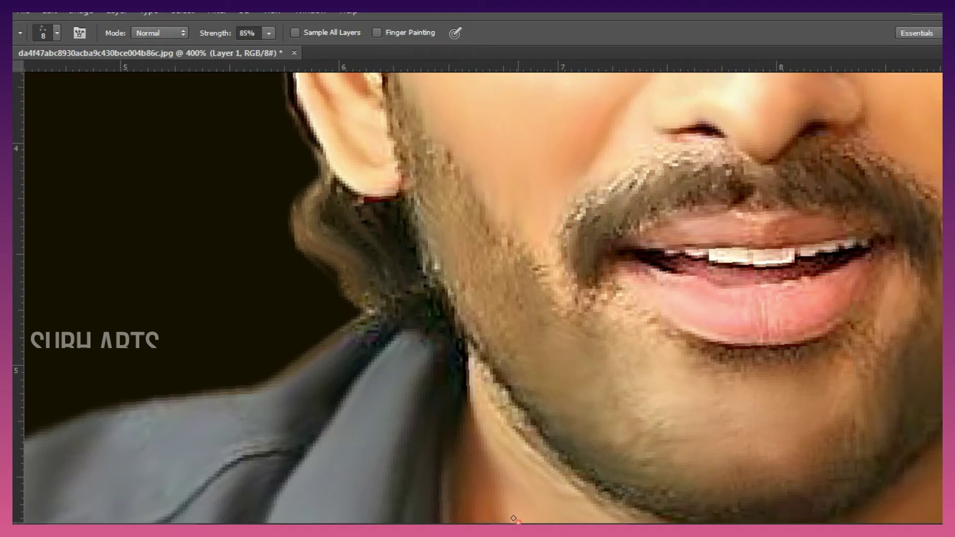
Switch the Smudge tool to the soft 65 px speckled tip, set its strength to 31% and reduce it to 20 px.
scroll(642, 204, right, 8)
key(F5)
click(812, 174)
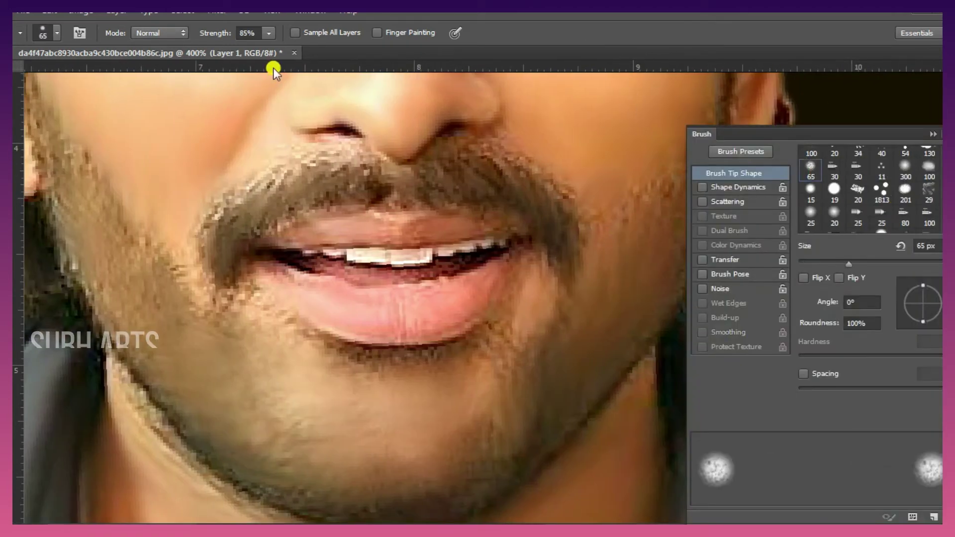
key(F5)
drag(257, 33, 157, 54)
text(31)
key(Return)
scroll(579, 162, up, 1)
scroll(579, 162, up, 1)
key(bracketleft)
key(bracketleft)
key(bracketleft)
key(bracketleft)
key(bracketleft)
key(bracketleft)
key(bracketleft)
key(bracketleft)
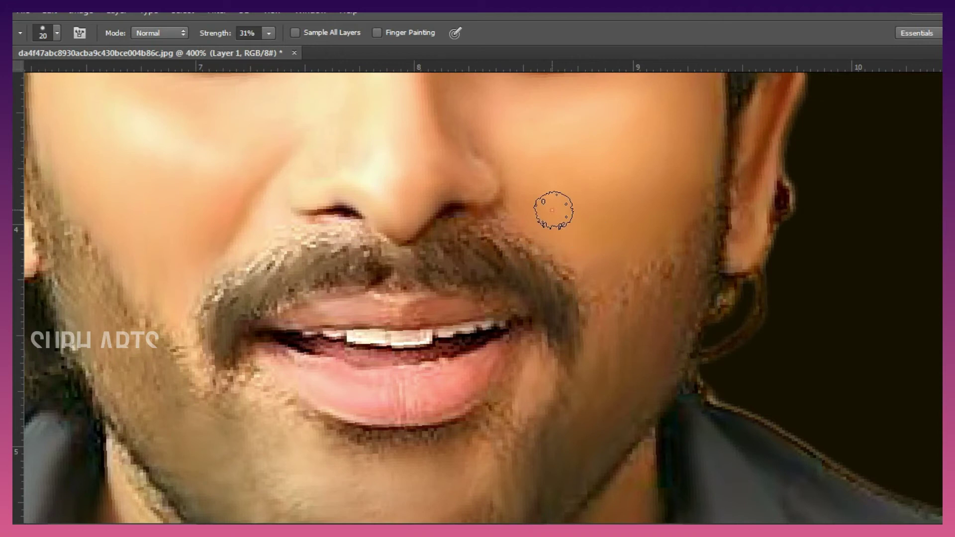
Soften the skin around the nose, the left cheek and the right jawline with the 20 px smudge brush.
click(328, 187)
key(bracketright)
click(104, 220)
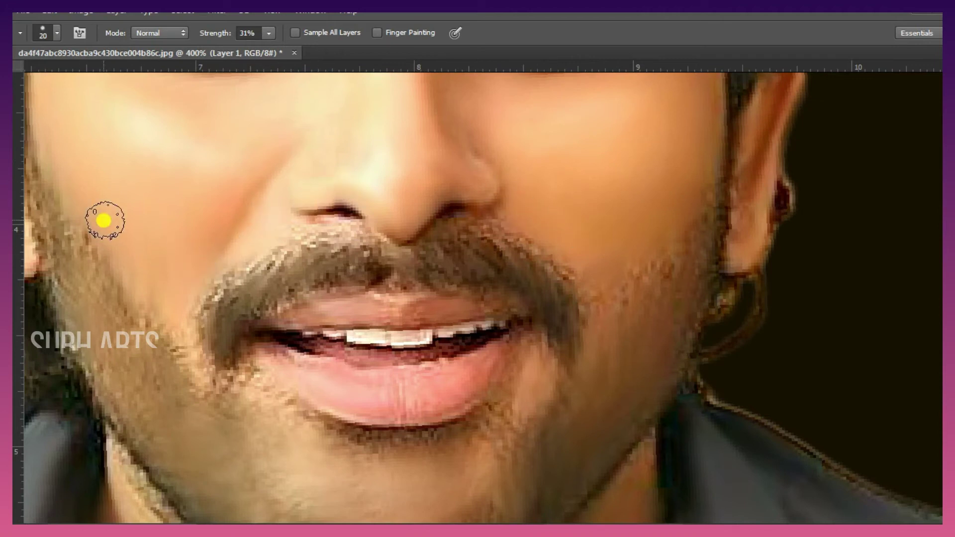
scroll(419, 490, left, 2)
scroll(667, 421, down, 4)
click(695, 377)
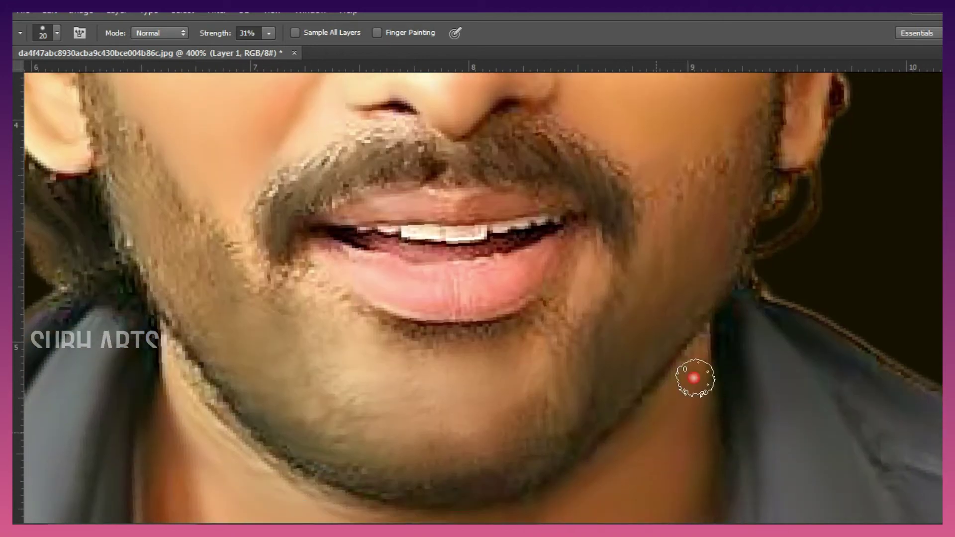
Soften the left beard edge and smudge the left ear, using a 10 px brush for the ear's outer rim.
scroll(110, 313, left, 3)
click(224, 276)
scroll(221, 275, up, 5)
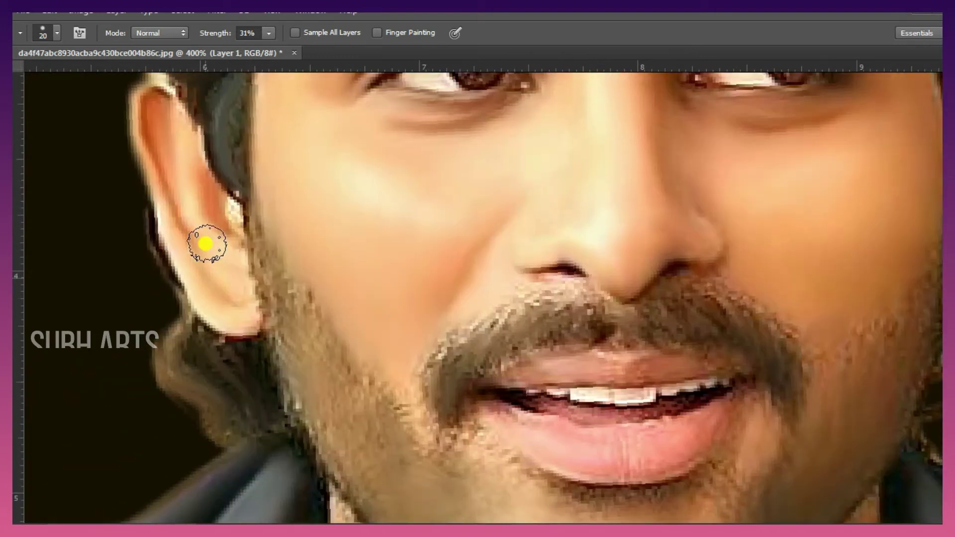
key(bracketleft)
click(168, 282)
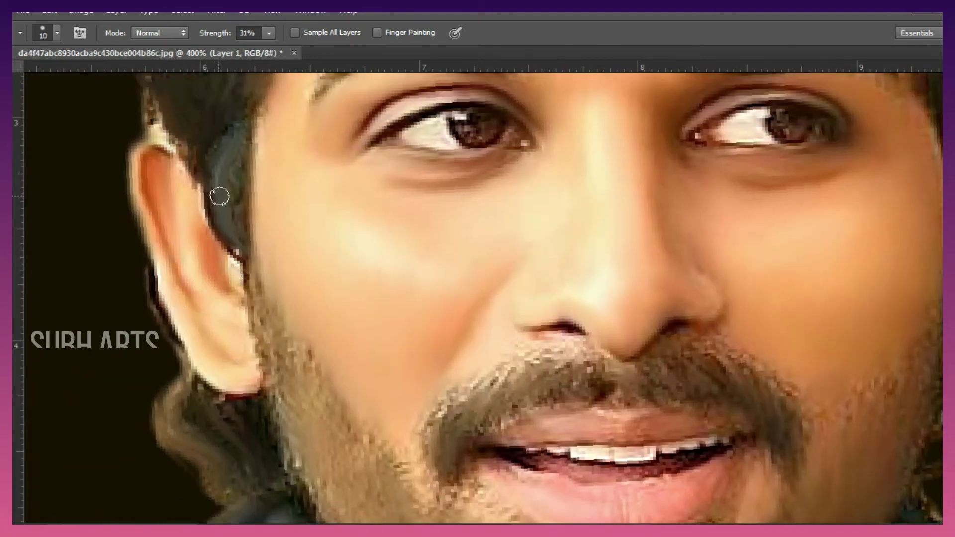
Smudge both eyebrows and the eyes into soft painted strokes with a 9 px brush.
scroll(219, 196, up, 5)
key(bracketright)
key(bracketright)
click(386, 218)
scroll(624, 174, up, 2)
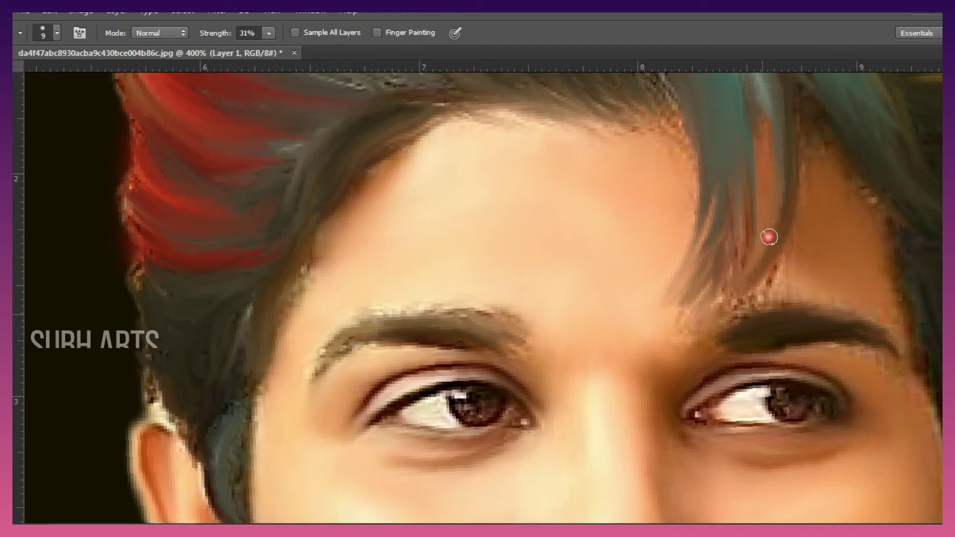
scroll(754, 294, down, 1)
click(547, 319)
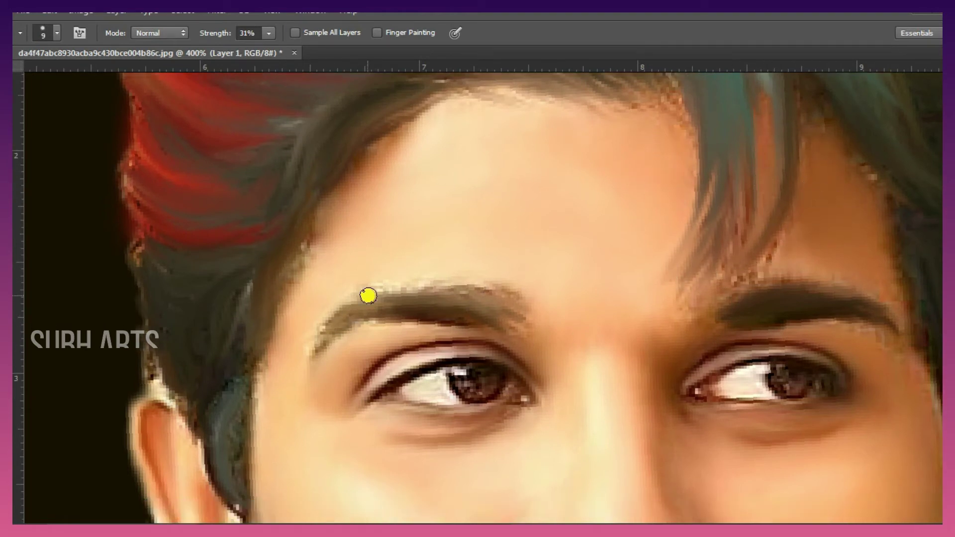
click(486, 433)
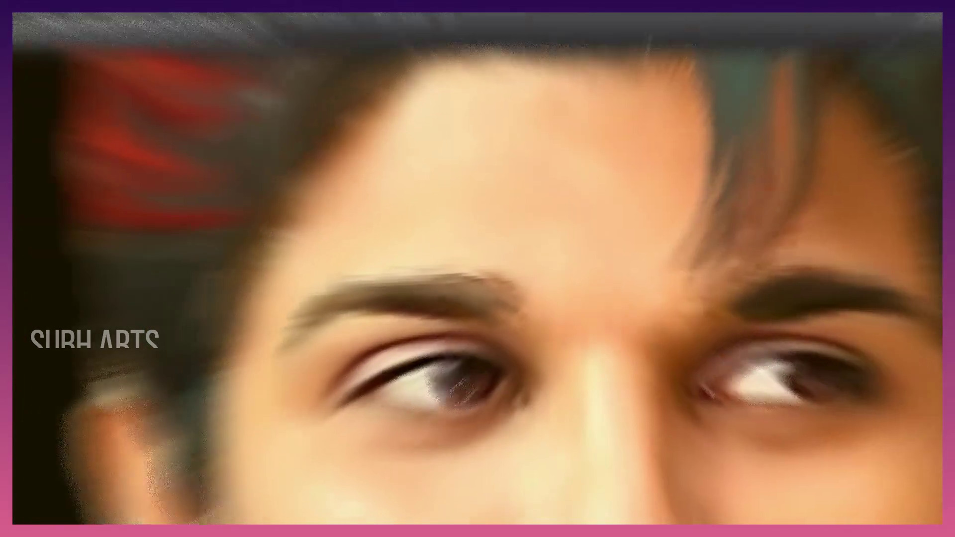
click(795, 368)
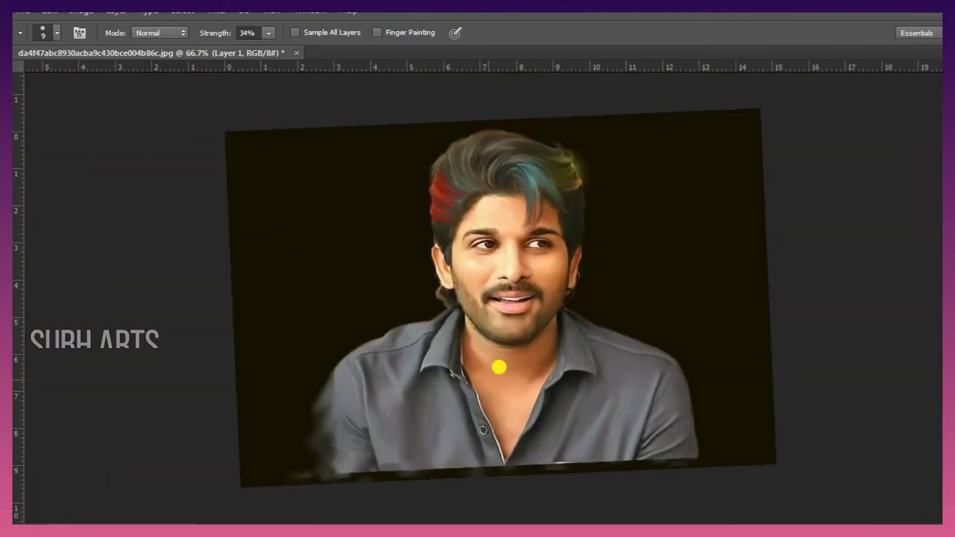
Apply a slight image adjustment to the painted portrait on Layer 1.
key(F7)
click(36, 11)
mouse_move(80, 12)
mouse_move(105, 46)
click(326, 61)
drag(784, 250, 777, 251)
click(934, 111)
key(F7)
Add a new empty layer above the painted portrait to hold the hair strands.
key(z)
click(516, 157)
key(F7)
click(917, 452)
key(F7)
key(p)
key(z)
click(516, 213)
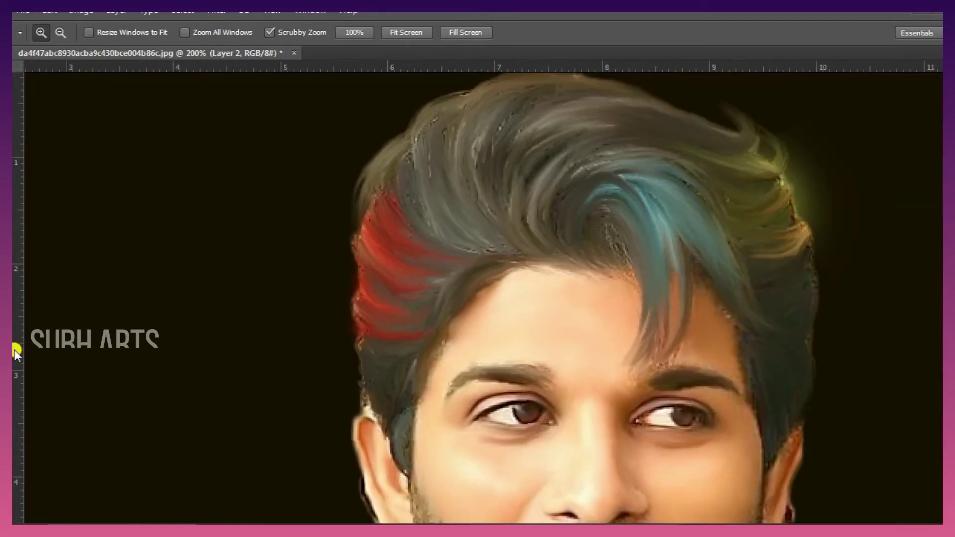
Draw open curved pen paths from the crown to the hairline and from the right flick back around the front curl.
key(p)
scroll(461, 171, up, 1)
click(570, 100)
drag(550, 282, 495, 273)
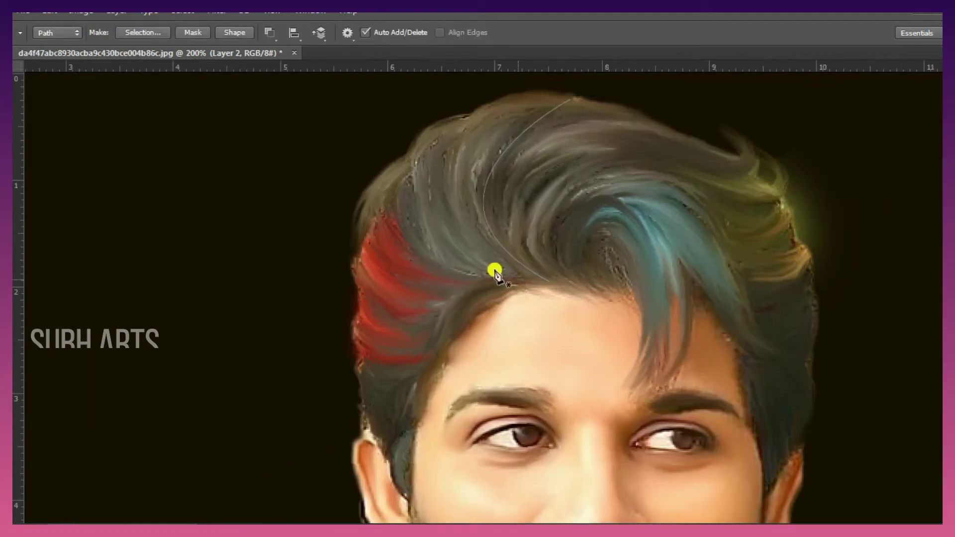
click(723, 125)
drag(737, 173, 784, 166)
drag(558, 275, 645, 426)
key(Escape)
click(579, 278)
drag(641, 285, 671, 451)
key(ctrl+alt+z)
drag(665, 308, 714, 450)
key(ctrl+alt+z)
key(ctrl+alt+z)
key(Escape)
Draw curved strand paths over the blue fringe, from the left crown to the hairline, and down along the left temple.
click(569, 267)
drag(663, 285, 696, 457)
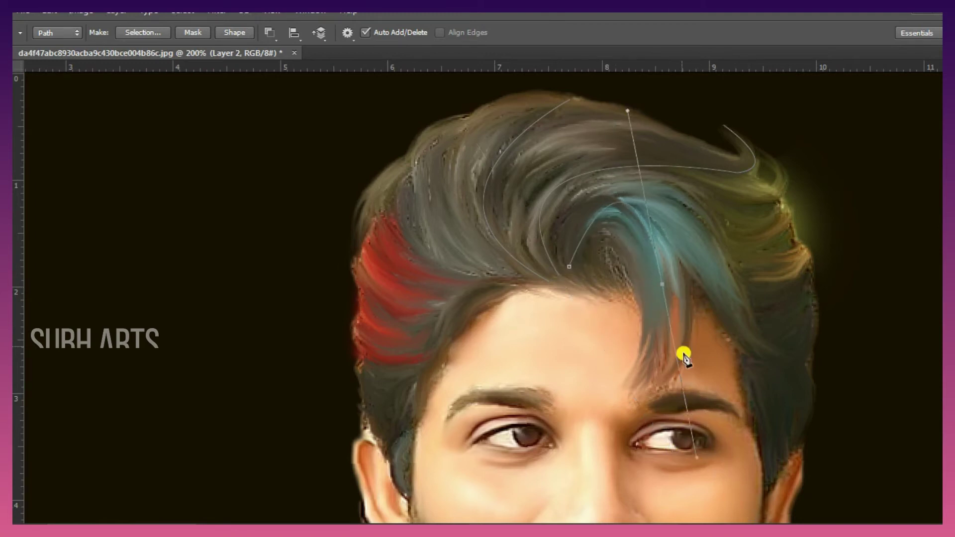
click(460, 117)
drag(501, 279, 623, 344)
key(Escape)
click(511, 284)
drag(431, 374, 448, 439)
key(Escape)
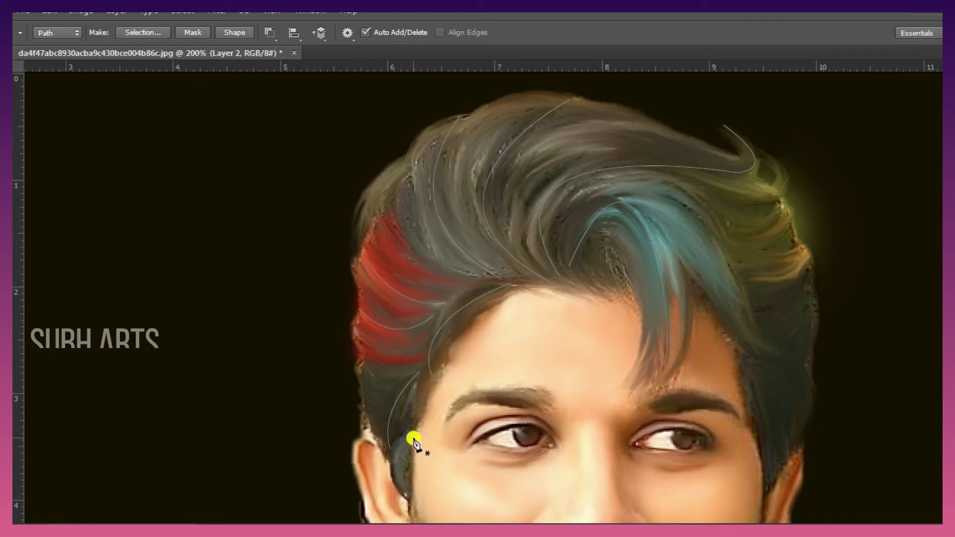
Draw curved strand paths above the left sideburn, through the red section and down the left side of the crown.
click(362, 368)
key(Escape)
click(358, 336)
drag(421, 366, 450, 328)
key(Escape)
click(405, 183)
drag(470, 275, 581, 277)
Add curved strand paths along the top of the hair, the outer edge of the blue fringe and the front crown.
click(382, 207)
drag(712, 163, 910, 277)
ctrl+click(632, 225)
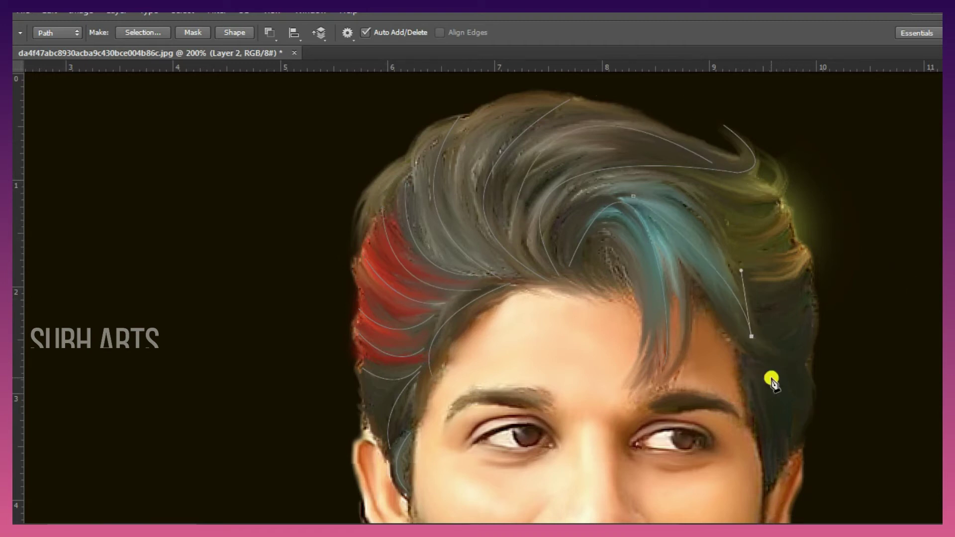
drag(882, 418, 885, 373)
ctrl+click(772, 422)
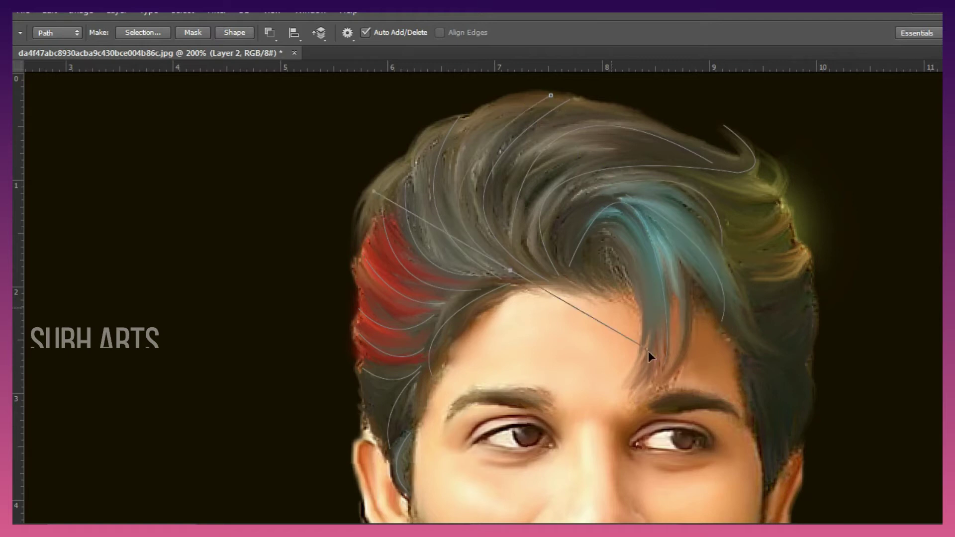
scroll(735, 362, down, 1)
Draw curved strand paths around the front parting and through the yellow-green section of the hair.
key(r)
drag(390, 390, 597, 259)
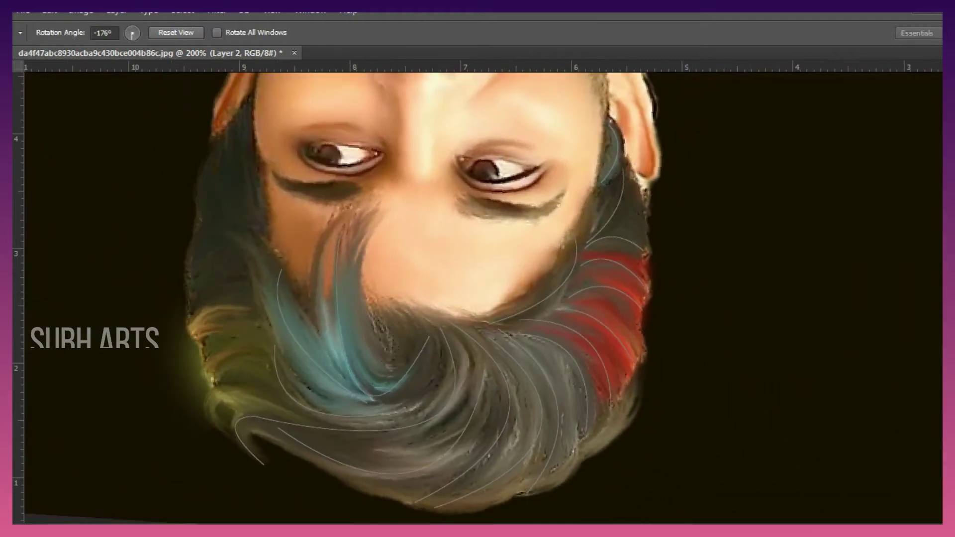
key(p)
drag(477, 345, 508, 330)
ctrl+click(401, 360)
click(207, 373)
drag(309, 398, 333, 433)
drag(399, 458, 395, 463)
alt+click(310, 398)
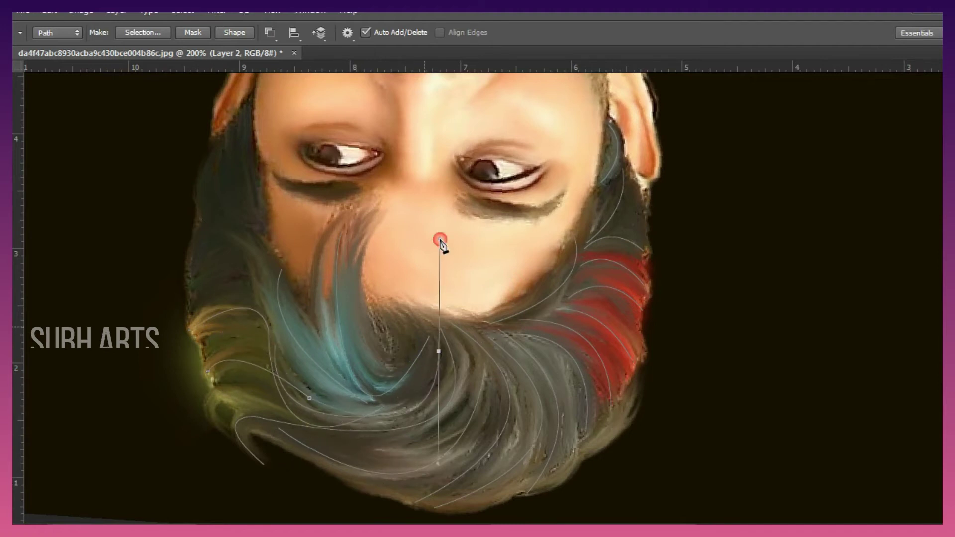
Add strand paths from the yellow-green section into the dark hair on the right side of the head.
drag(250, 394, 335, 416)
drag(454, 335, 439, 114)
ctrl+click(338, 174)
click(186, 269)
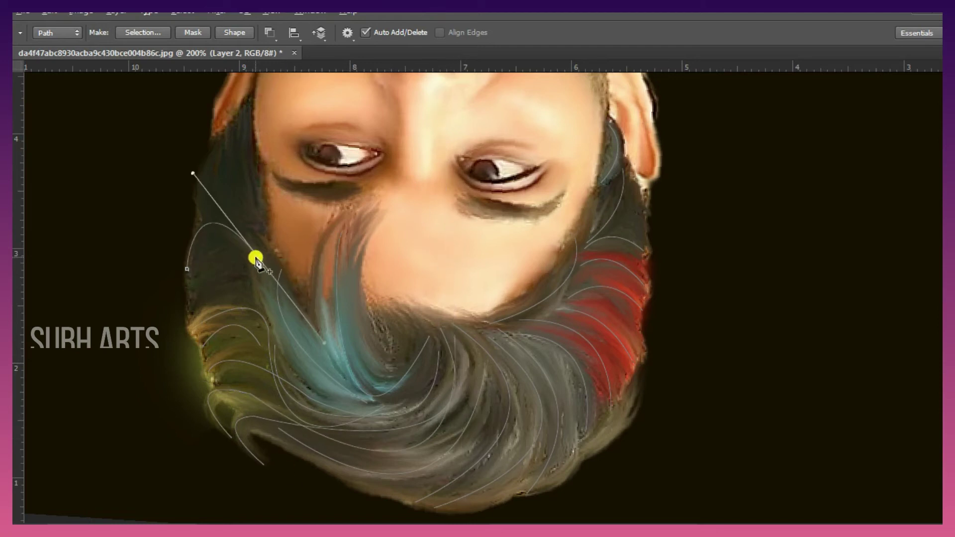
drag(432, 363, 520, 236)
ctrl+click(244, 289)
click(191, 280)
drag(280, 326, 339, 454)
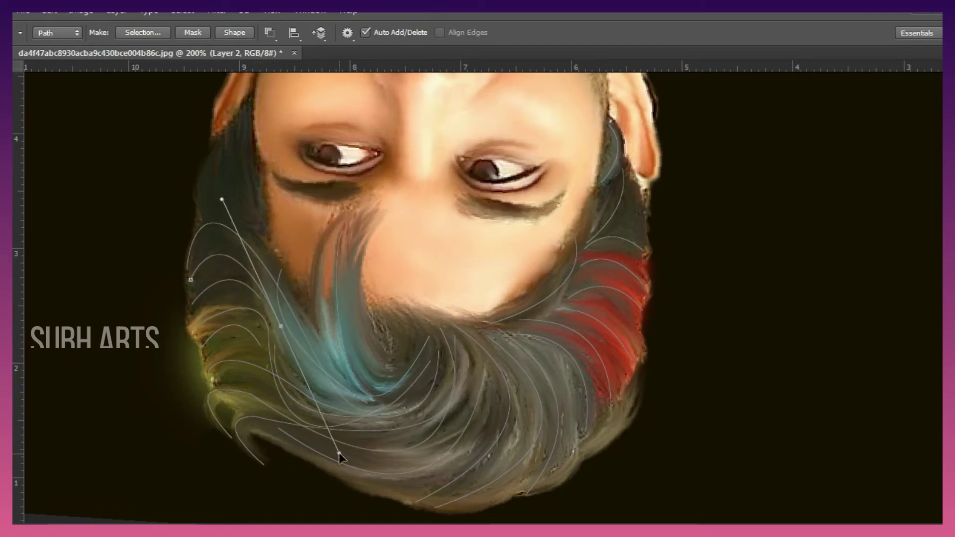
ctrl+click(179, 339)
Draw strand paths down the right sideburn and into the blue fringe.
scroll(217, 208, up, 2)
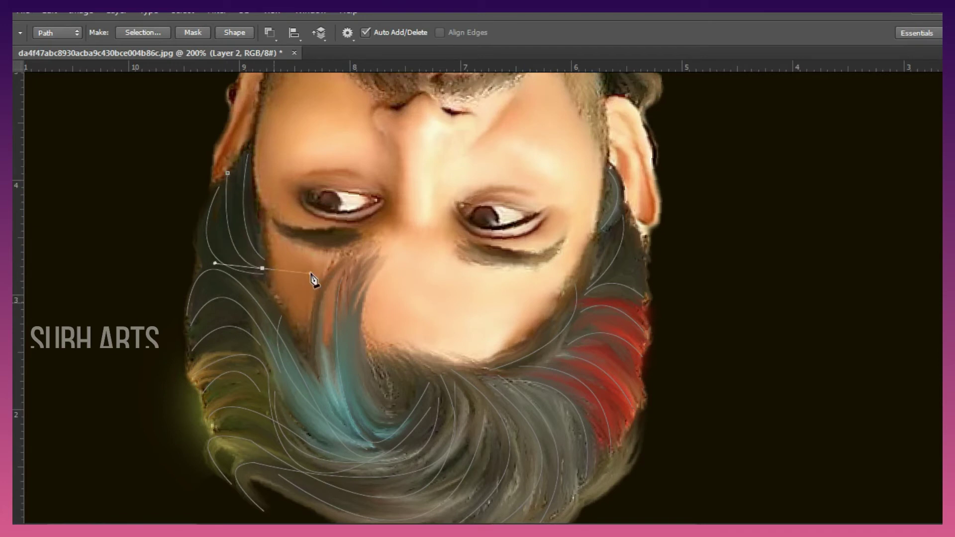
drag(332, 329, 333, 315)
click(356, 443)
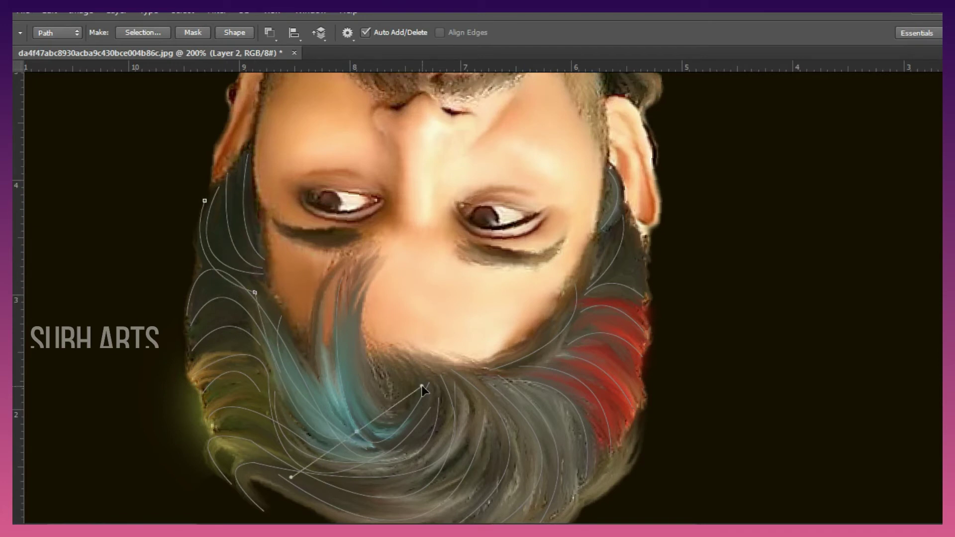
key(r)
drag(706, 343, 254, 270)
key(ctrl+minus)
Sample a hair colour from the crown and set the Brush tool to the hard round tip at 3 px.
key(i)
click(508, 194)
key(r)
key(b)
key(F5)
click(888, 367)
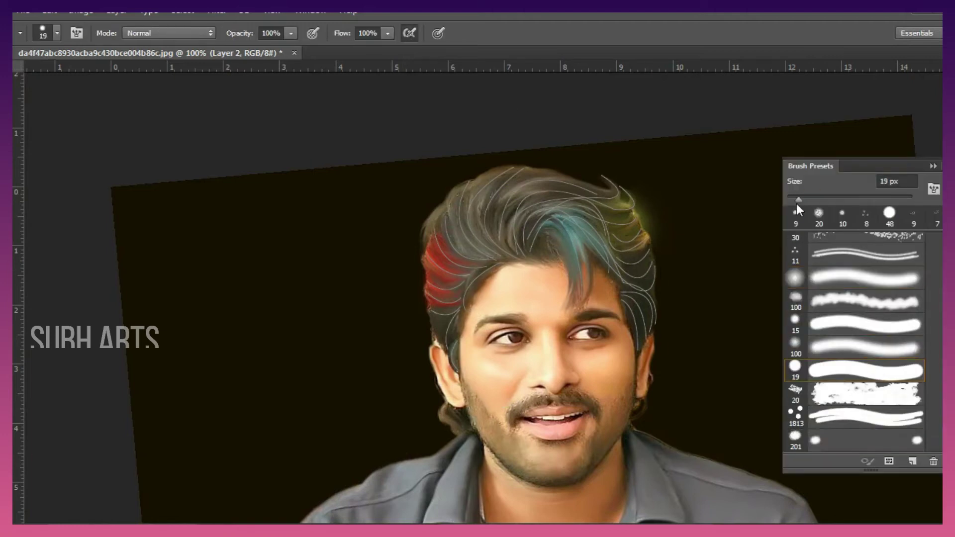
text(3)
key(F7)
Select all the hair strand paths and stroke them with the brush on Layer 2.
key(p)
key(a)
drag(312, 114, 696, 518)
right_click(548, 328)
click(592, 256)
click(584, 185)
click(699, 336)
Set Layer 2's blend mode to Luminosity and its opacity to 49%.
click(860, 115)
click(810, 396)
drag(900, 114, 868, 135)
Draw additional curved strand paths down the left sideburn with the Pen tool.
key(z)
click(429, 339)
click(429, 339)
click(20, 366)
click(489, 238)
drag(465, 315, 473, 329)
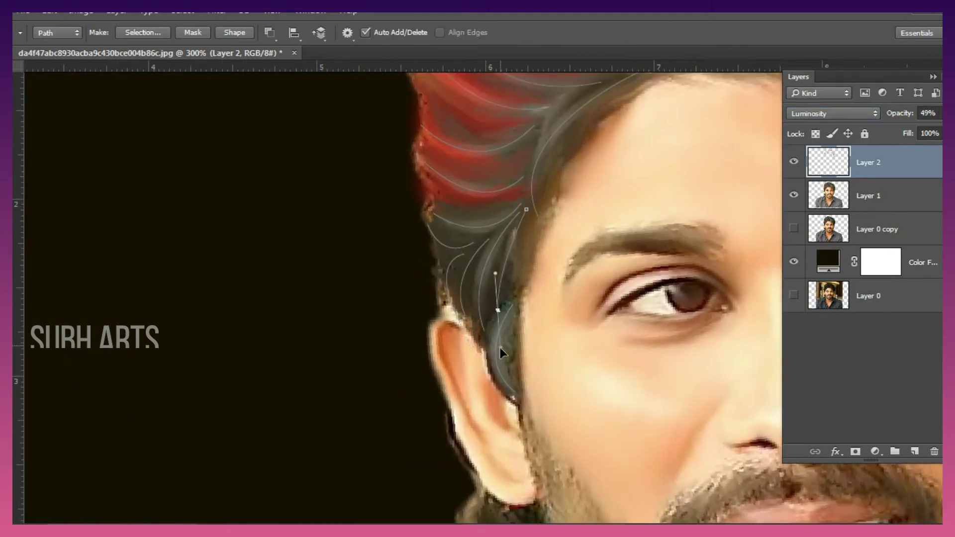
scroll(516, 224, up, 3)
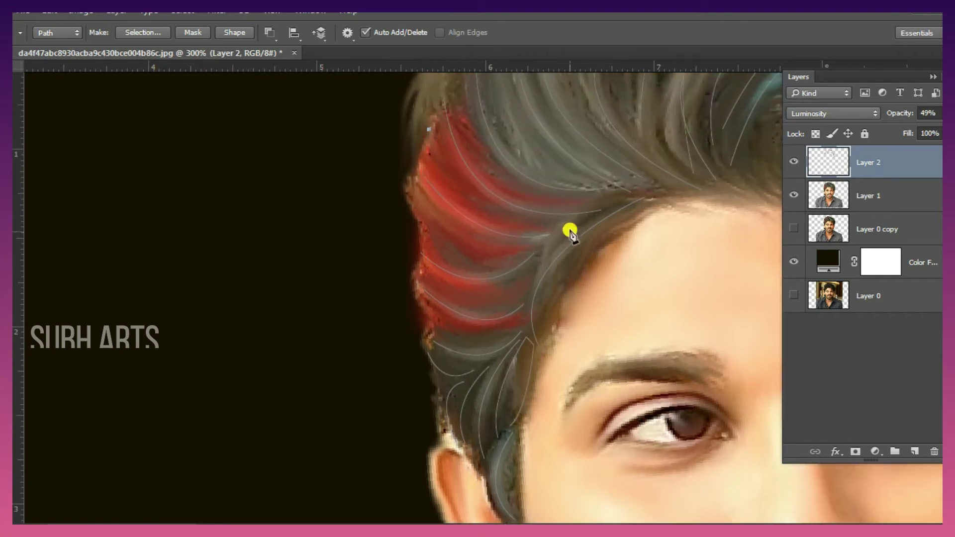
Fill in more curved strand paths along the left hair outline and from the crown down to the hairline.
scroll(473, 154, up, 3)
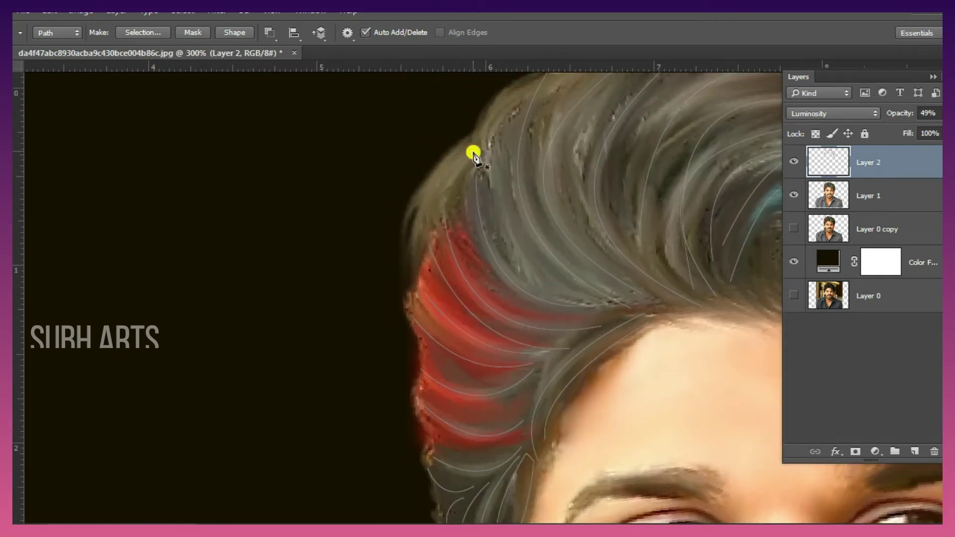
scroll(555, 128, up, 2)
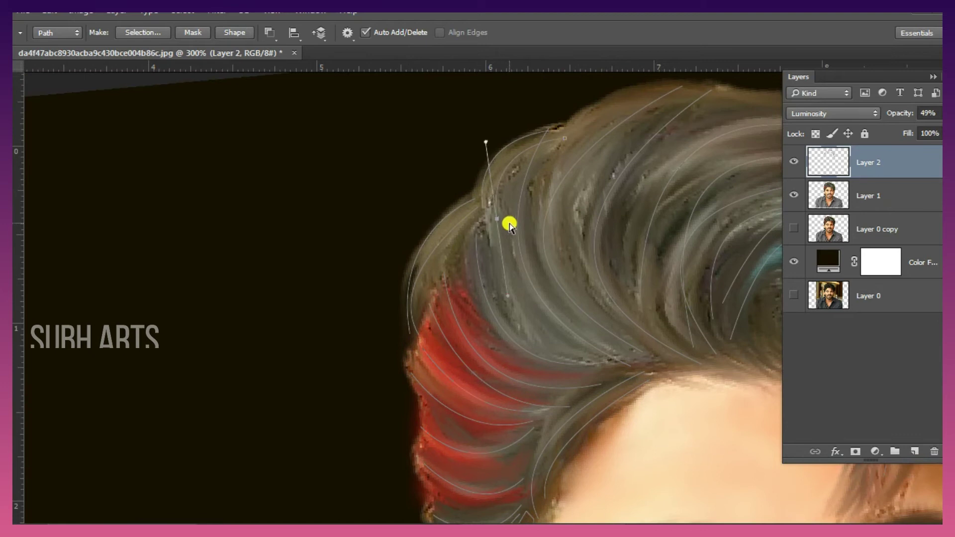
drag(594, 333, 768, 428)
click(647, 119)
drag(655, 346, 824, 447)
click(611, 137)
drag(595, 304, 695, 378)
click(720, 111)
mouse_move(625, 299)
mouse_down()
mouse_move(698, 393)
mouse_move(690, 398)
mouse_up()
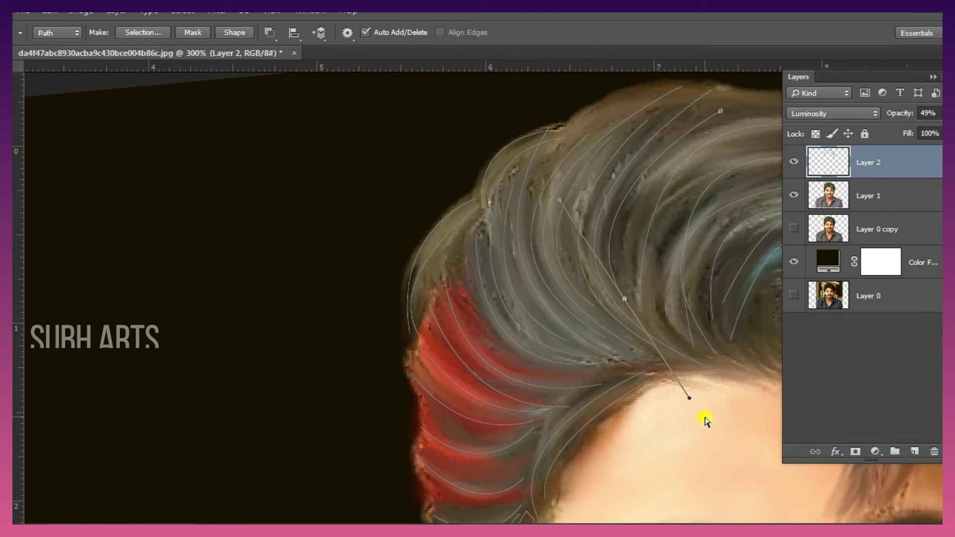
drag(682, 341, 750, 448)
key(Escape)
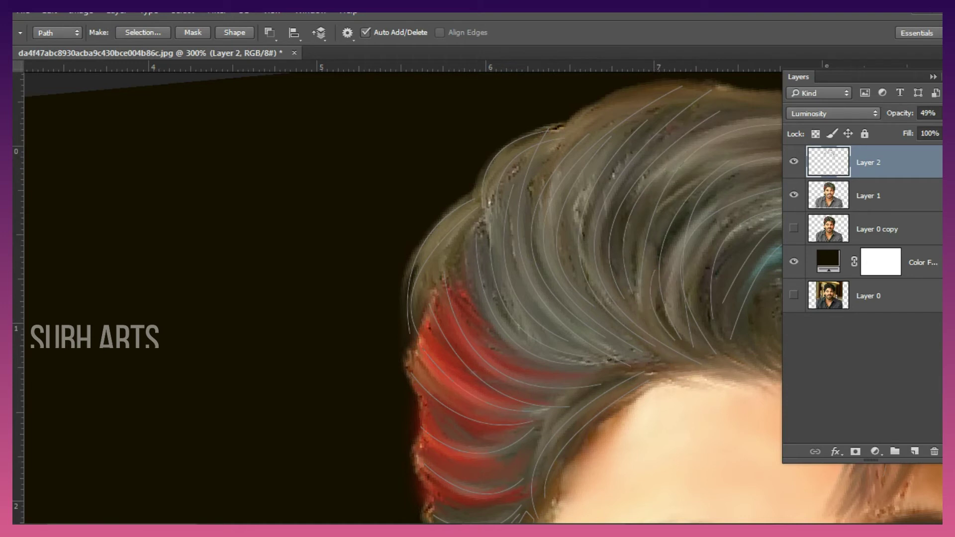
Add a curved strand path between the existing ones from the crown to the front hairline.
scroll(403, 298, right, 6)
click(251, 239)
drag(397, 376, 597, 357)
key(Escape)
Draw long strand paths sweeping over the top of the hair and into the right side.
scroll(545, 200, up, 1)
click(465, 187)
drag(720, 184, 906, 287)
key(Escape)
click(502, 188)
drag(698, 201, 861, 306)
key(Escape)
click(373, 151)
drag(594, 133, 769, 177)
key(Escape)
Add strand paths inside the front curl and down the blue fringe over the forehead.
scroll(529, 347, right, 5)
scroll(334, 279, down, 1)
click(348, 344)
mouse_move(389, 318)
mouse_down()
mouse_move(422, 399)
mouse_move(499, 449)
mouse_up()
key(Escape)
key(Escape)
click(338, 235)
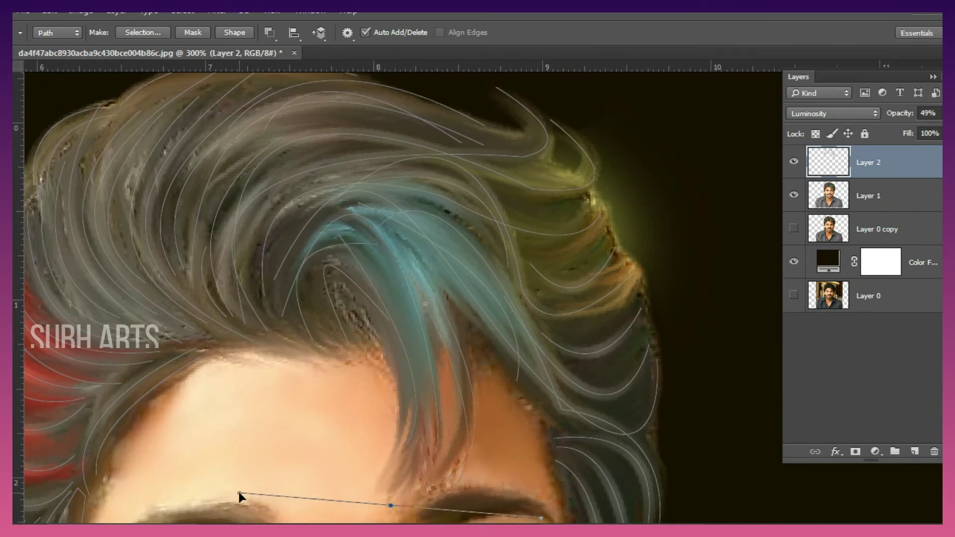
drag(506, 277, 470, 284)
key(Escape)
Add strand paths through the yellow-green section, the dark hair on the right side and the right sideburn.
click(594, 200)
click(506, 200)
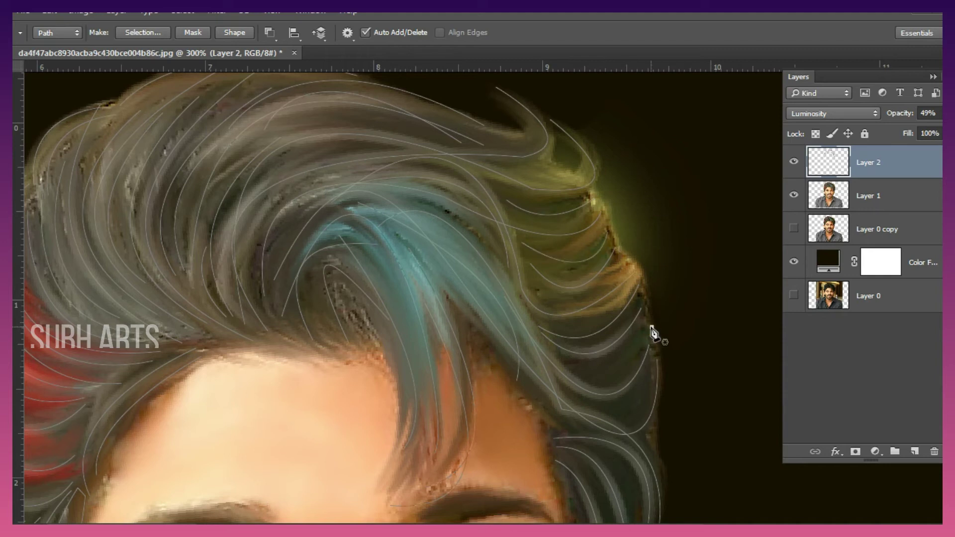
drag(622, 408, 590, 411)
key(Escape)
scroll(627, 422, down, 1)
click(607, 396)
drag(637, 502, 617, 512)
key(ctrl+z)
drag(629, 391, 616, 432)
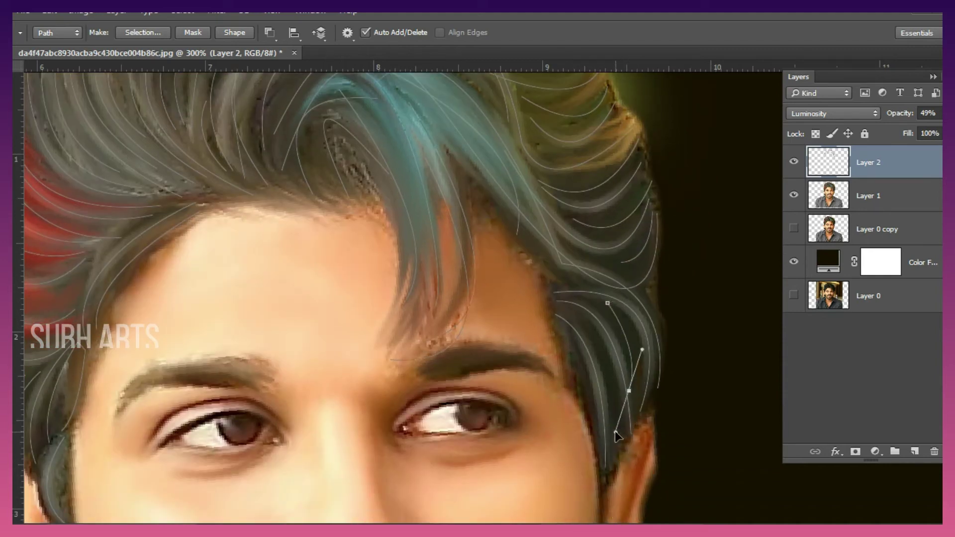
Draw curved strand paths in the hair curls below both ears.
key(ctrl+minus)
key(ctrl+minus)
ctrl+click(408, 380)
ctrl+click(408, 375)
click(403, 317)
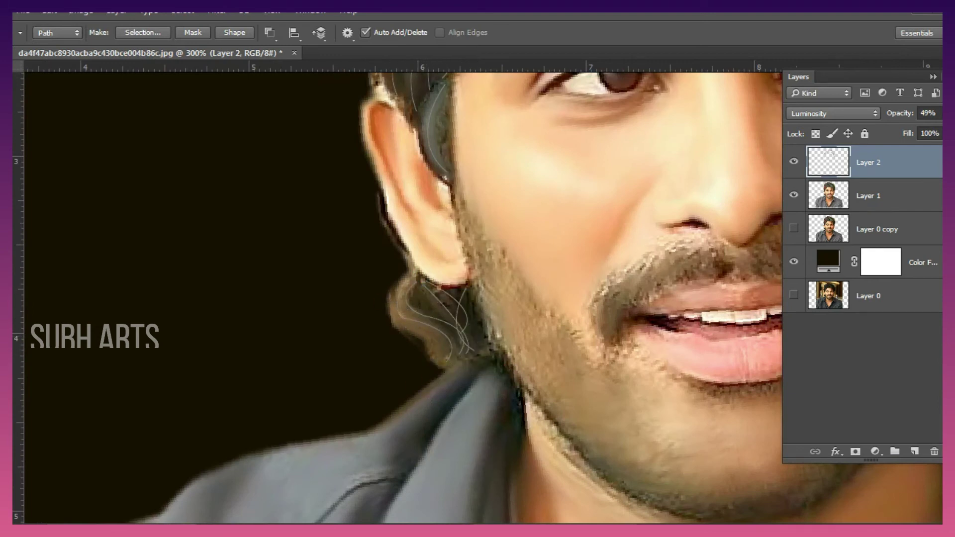
scroll(423, 256, right, 10)
click(423, 257)
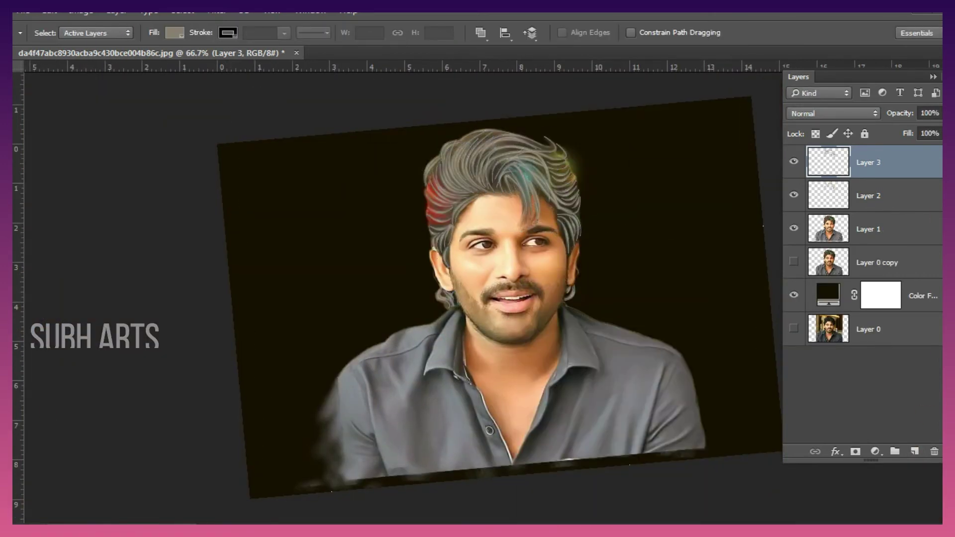
Select the right sideburn's strand paths, choose a 15 px bristle-style brush preset and sample a dark hair tone as the paint colour.
key(z)
click(449, 323)
click(449, 324)
scroll(179, 375, up, 5)
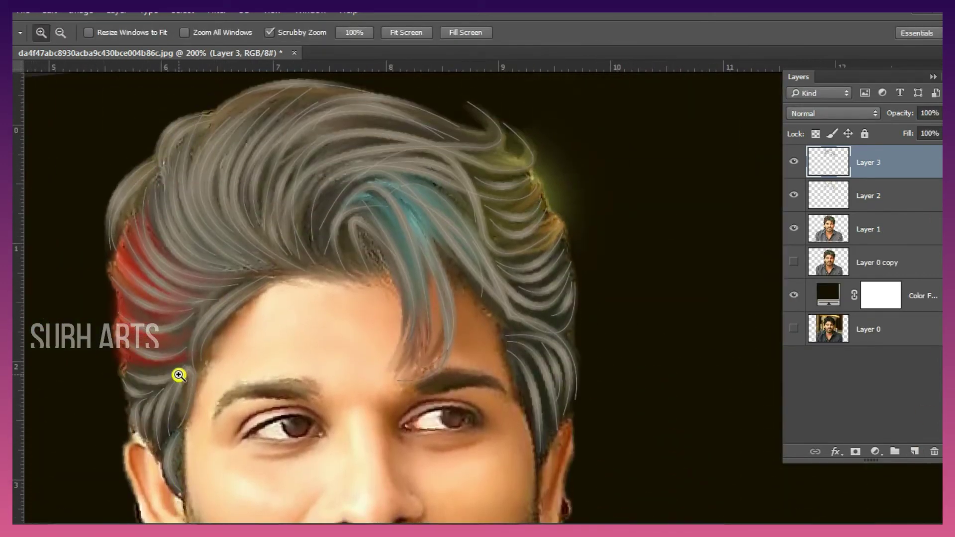
click(6, 349)
mouse_move(499, 342)
mouse_down()
mouse_move(558, 399)
mouse_move(572, 455)
mouse_up()
click(6, 206)
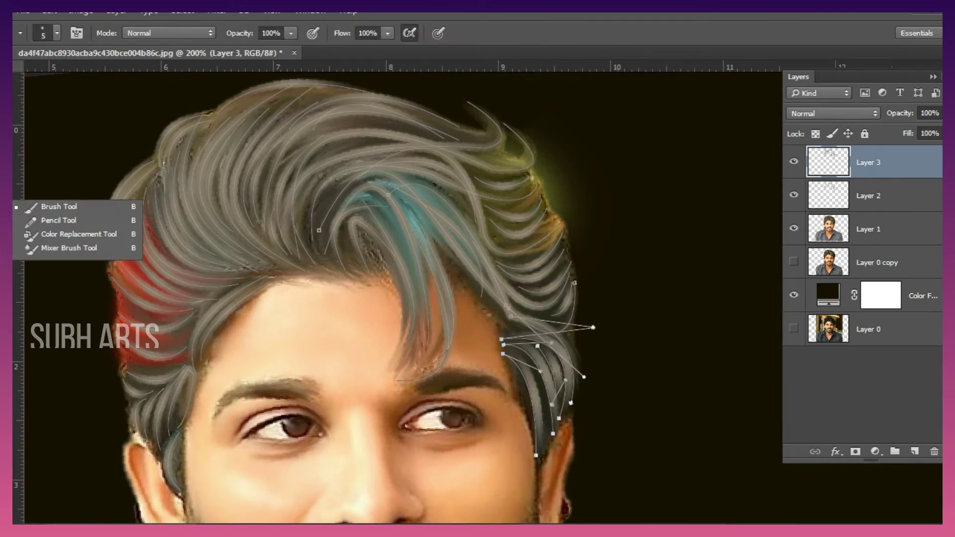
click(58, 206)
click(949, 165)
scroll(887, 277, up, 5)
click(853, 255)
click(934, 165)
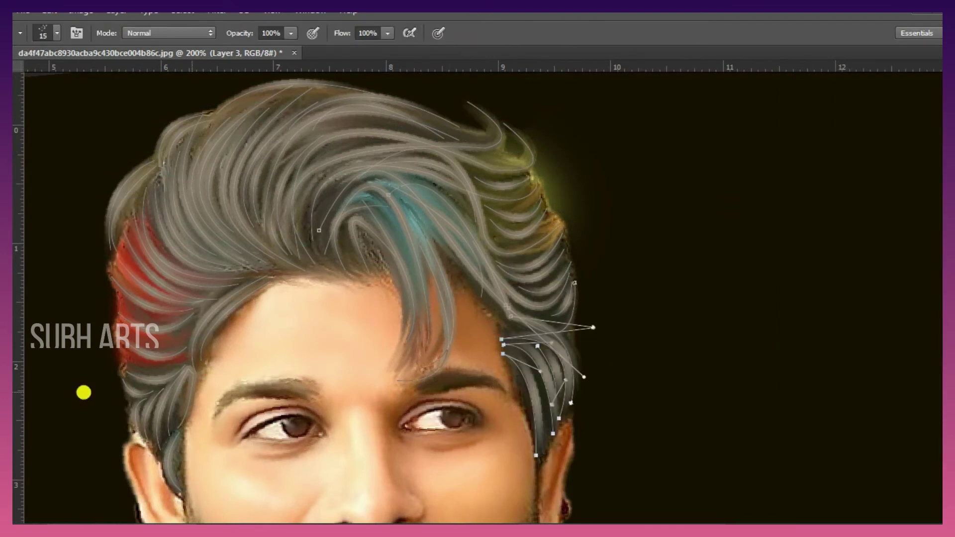
alt+click(219, 398)
Stroke the right sideburn's strand paths with the dark 15 px brush on Layer 3.
click(6, 348)
right_click(499, 339)
click(562, 278)
click(573, 186)
Stroke all strand paths across the hair with the same brush, and select those in the curls below both ears.
mouse_move(73, 116)
mouse_down()
mouse_move(656, 244)
mouse_move(642, 463)
mouse_up()
right_click(368, 298)
click(431, 277)
click(583, 189)
scroll(537, 352, down, 2)
drag(125, 433, 597, 498)
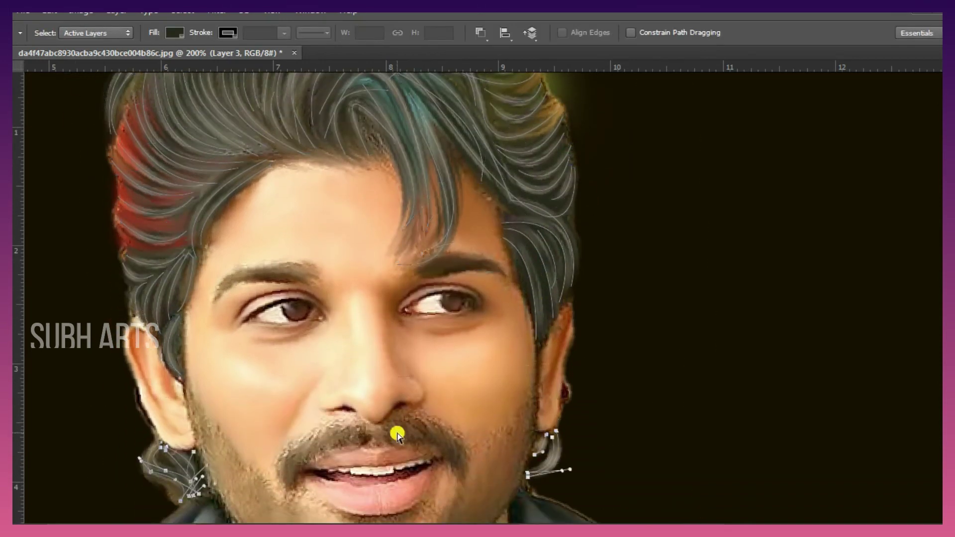
scroll(368, 324, up, 3)
key(ctrl+minus)
Compare the hair with strand layers shown and hidden, and merge Layer 3 and Layer 2 into one layer.
key(z)
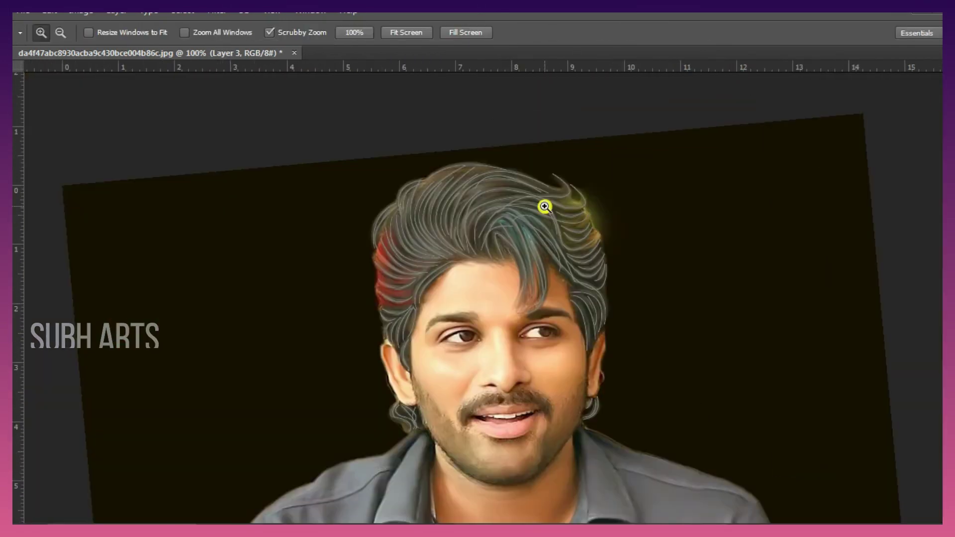
click(949, 77)
click(795, 163)
click(795, 163)
click(794, 228)
click(794, 227)
click(870, 196)
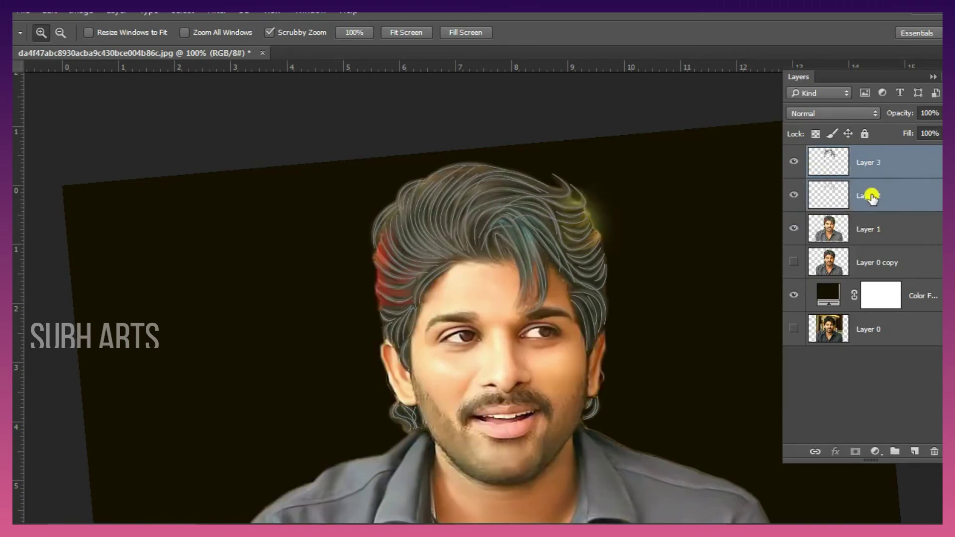
key(Delete)
click(794, 163)
click(794, 163)
Select all the strand paths and move them off the hair to the empty area left of the portrait.
key(a)
drag(236, 150, 642, 447)
right_click(539, 199)
click(635, 322)
drag(468, 287, 205, 274)
key(z)
key(Return)
click(520, 318)
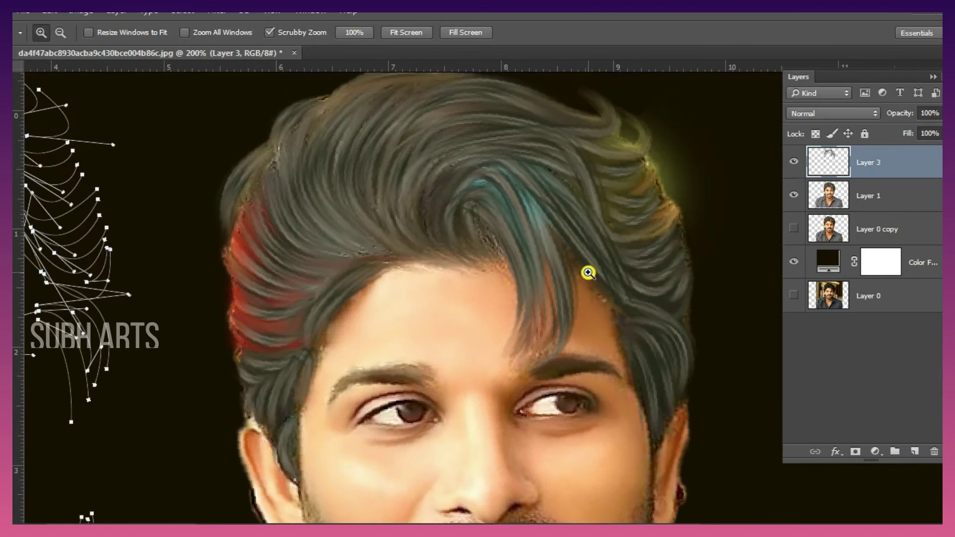
click(835, 451)
click(890, 394)
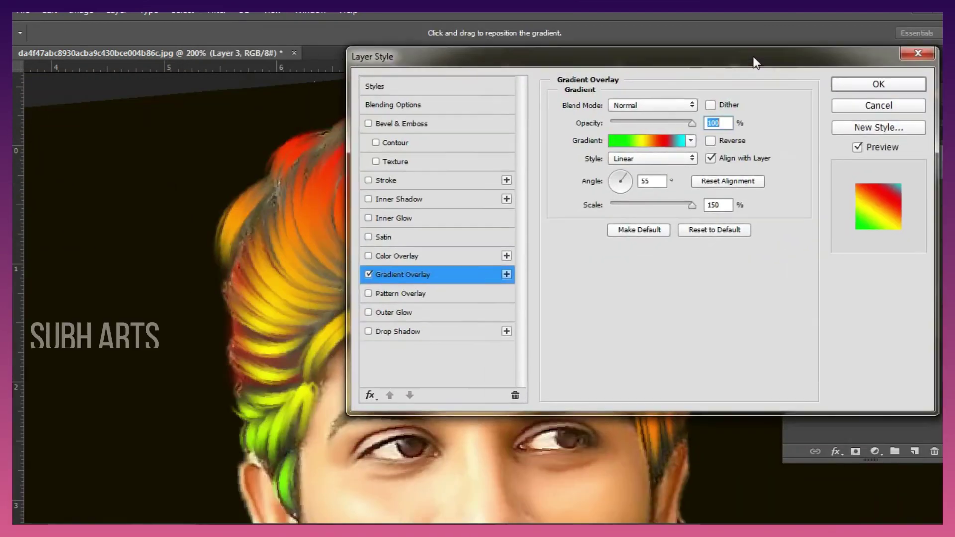
click(921, 56)
Lower Layer 3's opacity to 74% and duplicate the layer.
drag(900, 114, 879, 128)
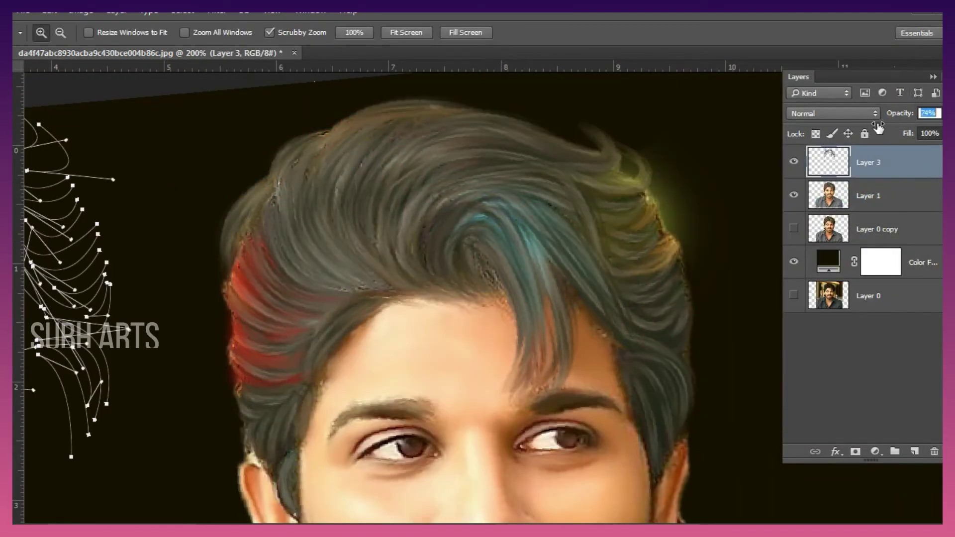
key(ctrl+j)
Apply a Color Overlay in dark brown #3e371e at 34% opacity to the duplicated strand layer.
click(835, 451)
click(876, 378)
click(712, 105)
click(254, 275)
key(Return)
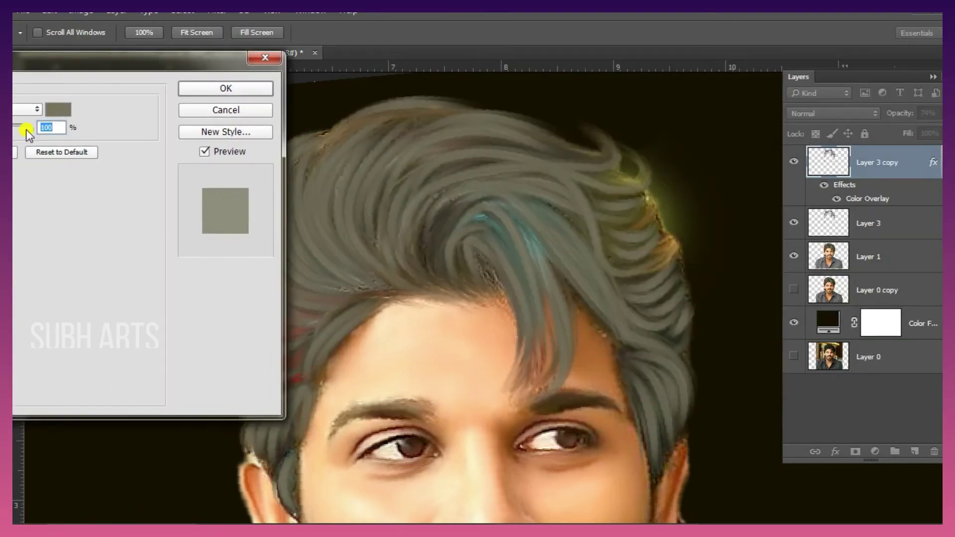
drag(138, 73, 157, 73)
click(76, 109)
click(649, 276)
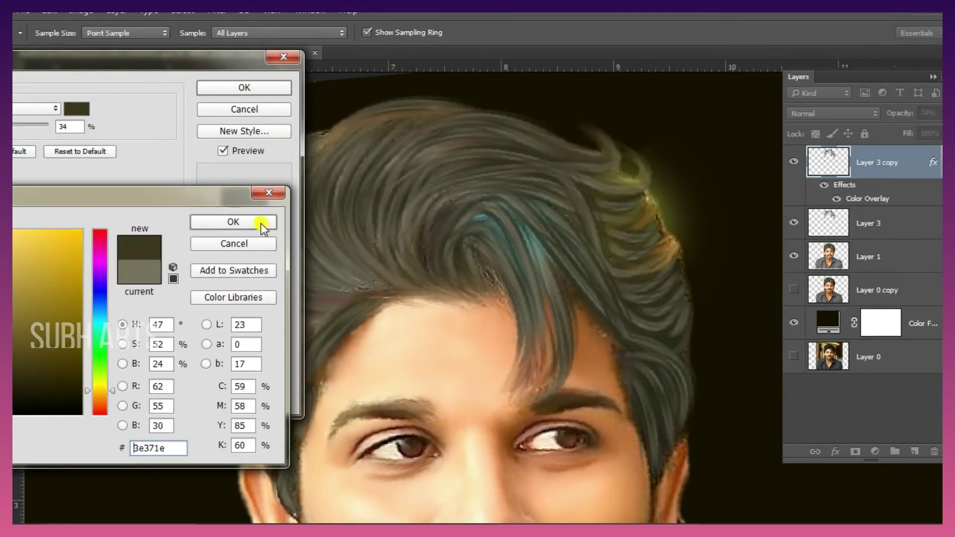
click(259, 219)
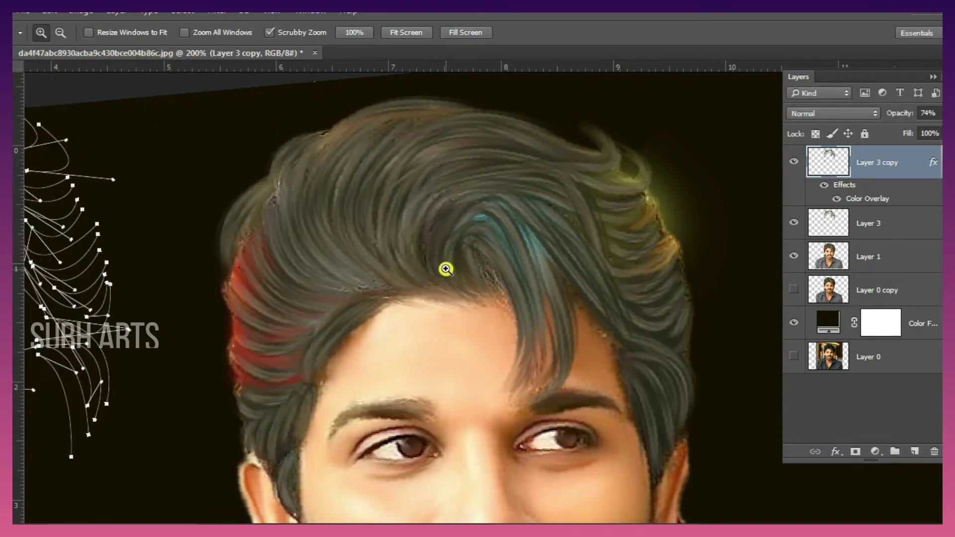
Pick a golden brown foreground colour and paint shading into the eye's iris on Layer 5.
scroll(627, 227, down, 2)
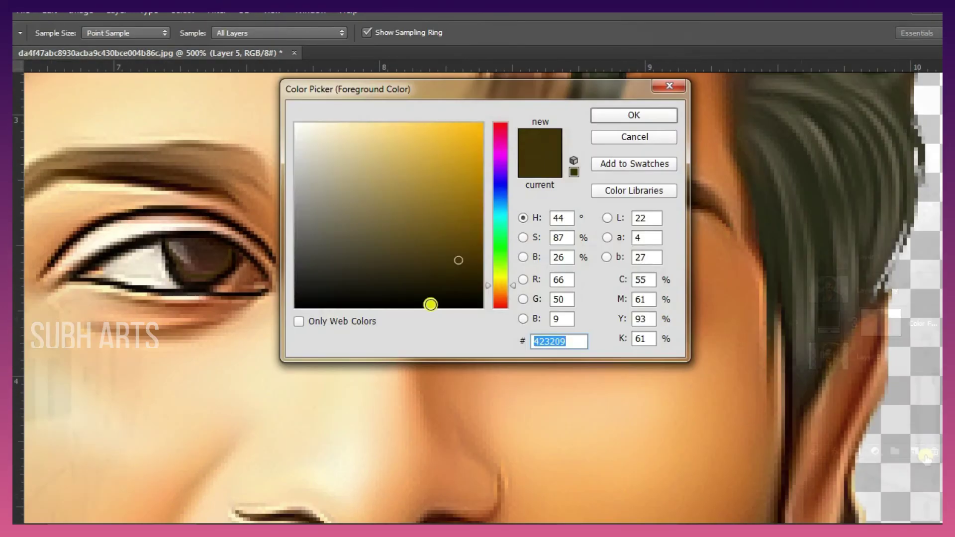
click(478, 183)
click(617, 116)
drag(565, 255, 579, 286)
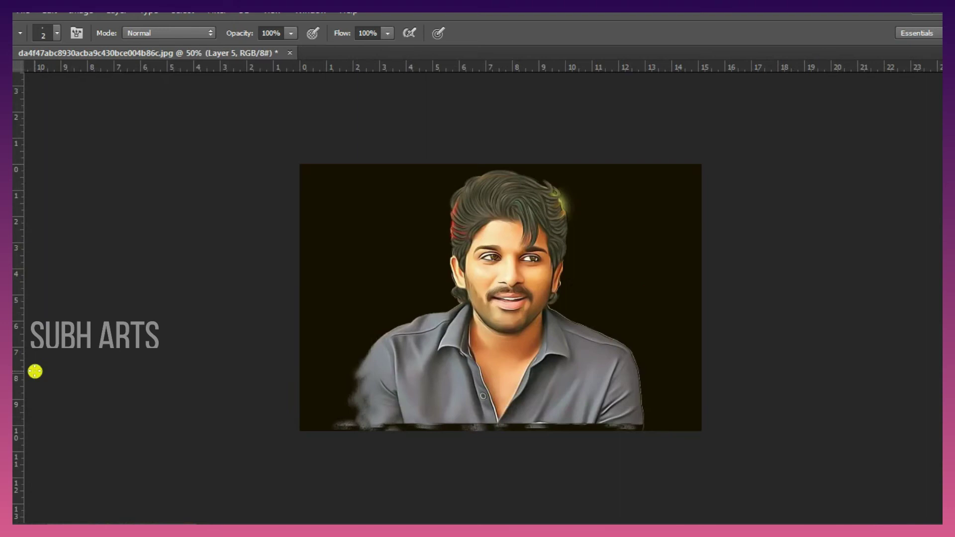
ctrl+click(516, 258)
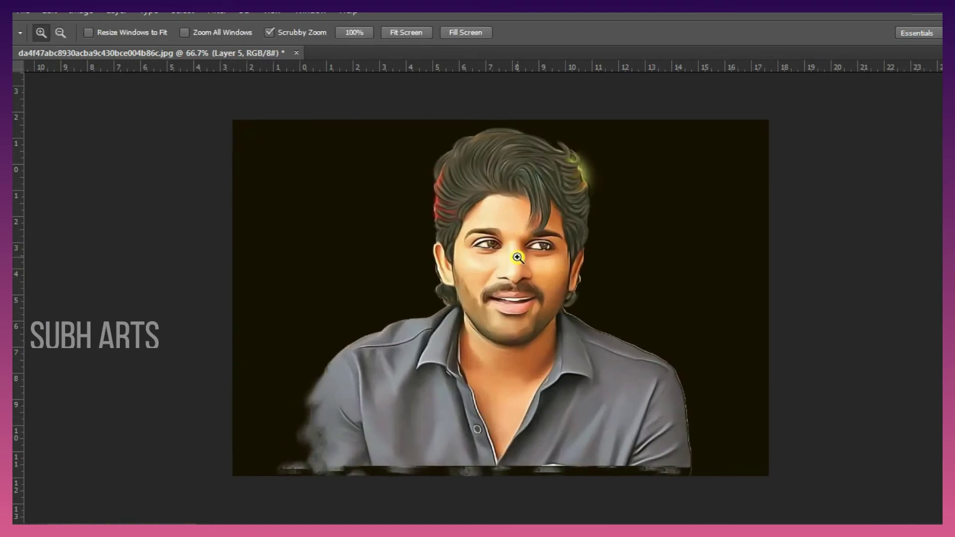
ctrl+click(516, 230)
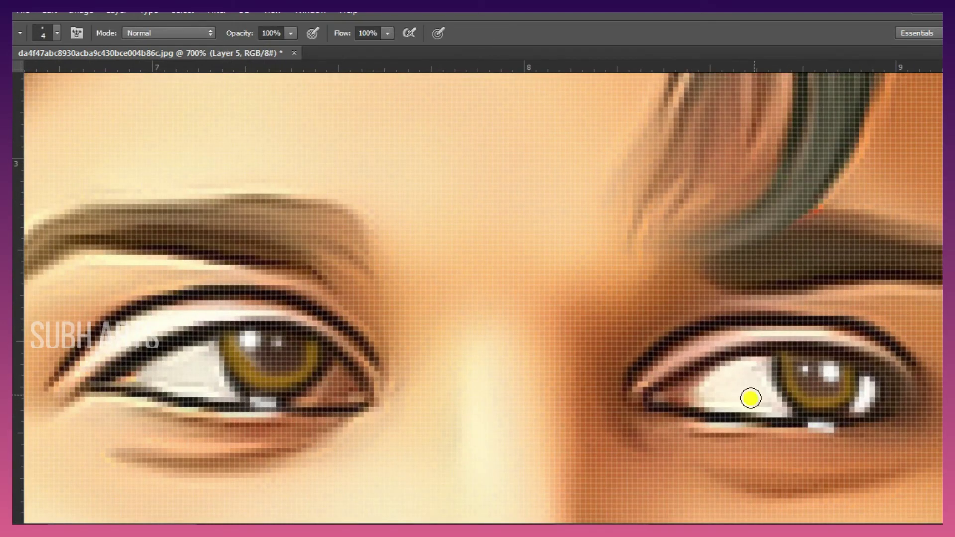
scroll(277, 390, down, 10)
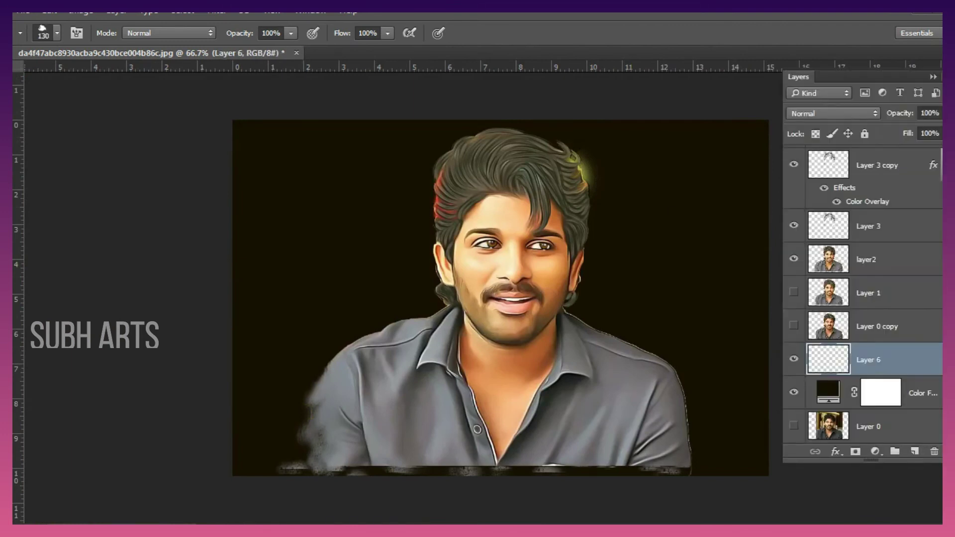
Paint dark blue patches over the background around the man on Layer 6 with the 130 px cloud brush.
key(F7)
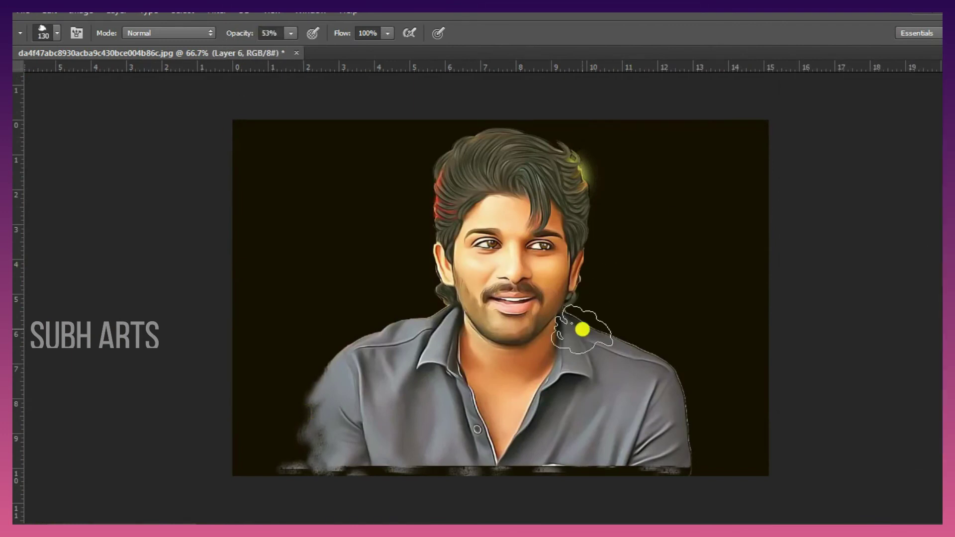
click(948, 231)
click(902, 305)
click(357, 241)
click(342, 190)
click(305, 170)
click(285, 193)
click(305, 264)
click(279, 318)
drag(716, 377, 621, 166)
click(396, 194)
drag(351, 246, 273, 246)
click(244, 327)
Sample the shirt's grey and paint cloudy patches beside both shoulders, using 18% flow for the softer haze.
alt+click(638, 389)
mouse_move(700, 376)
mouse_down()
mouse_move(702, 441)
mouse_move(309, 448)
mouse_move(264, 388)
mouse_up()
text(18)
drag(278, 343, 348, 323)
Paint soft dark green patches in the background on both sides of the head and neck.
click(856, 297)
mouse_move(679, 292)
mouse_down()
mouse_move(601, 230)
mouse_move(734, 365)
mouse_up()
drag(458, 266, 408, 269)
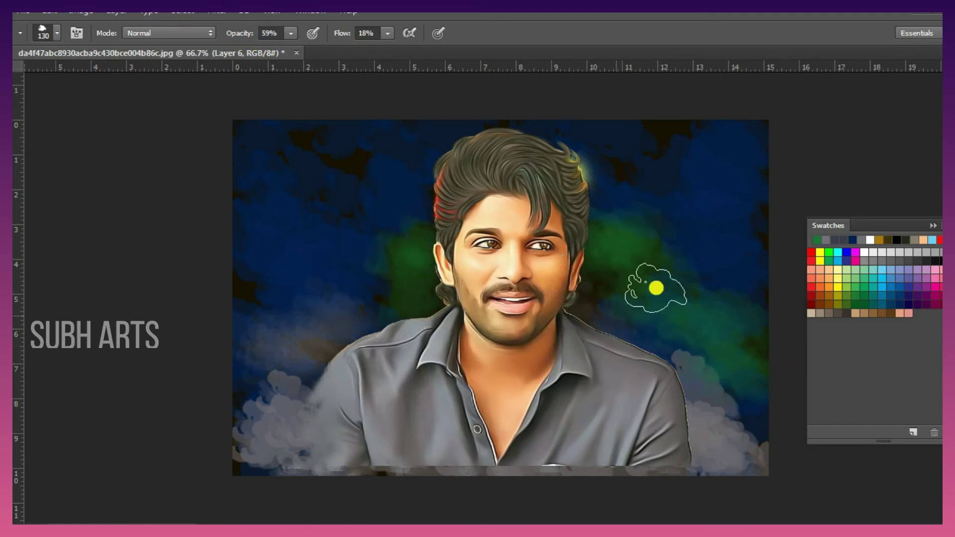
At 100% flow, paint bright yellow behind the head's right side and dark green patches near the background's corners and outer edges.
drag(333, 38, 378, 38)
mouse_move(585, 171)
mouse_down()
mouse_move(514, 164)
mouse_move(597, 229)
mouse_move(621, 271)
mouse_up()
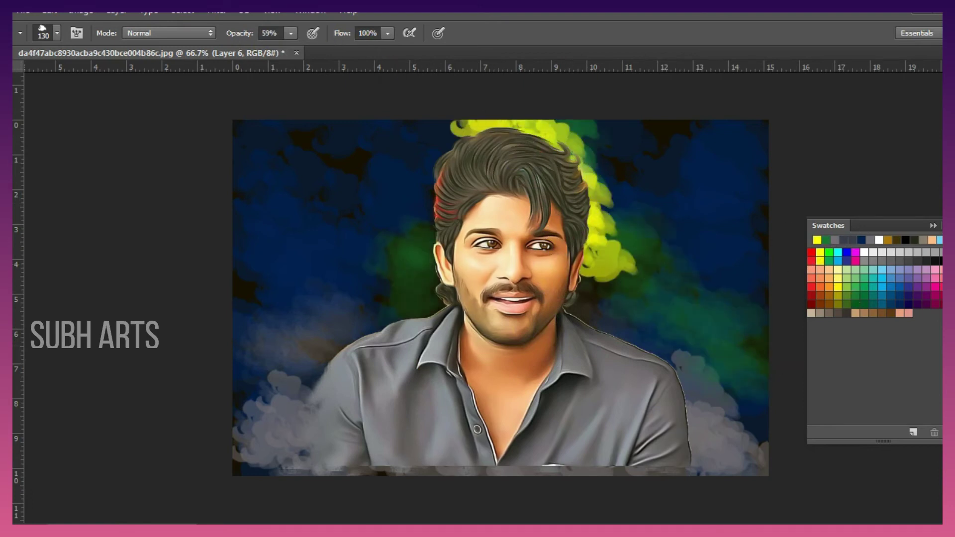
click(866, 297)
mouse_move(264, 145)
mouse_down()
mouse_move(249, 234)
mouse_move(266, 266)
mouse_up()
drag(642, 130, 761, 274)
drag(241, 448, 253, 467)
click(768, 413)
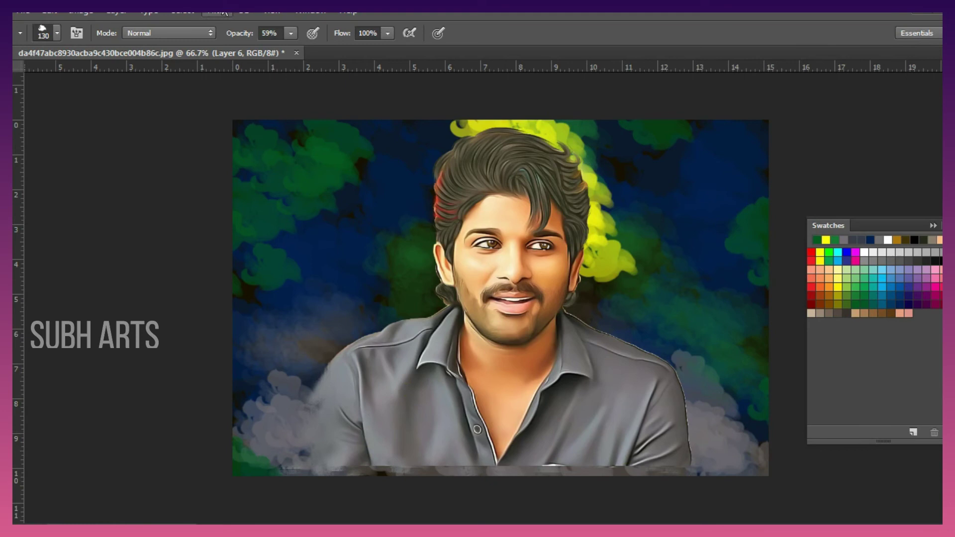
Blend the painted background on Layer 6 with a Gaussian Blur.
click(217, 13)
click(428, 251)
drag(709, 245, 765, 248)
click(849, 45)
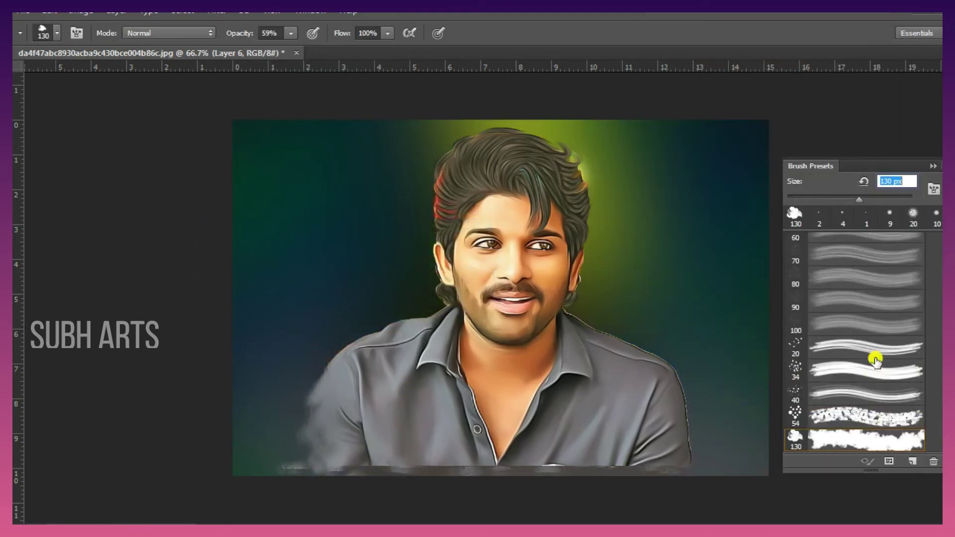
Choose a 100 px textured brush at 20% flow and paint yellow-green haze in the background right of the head.
click(865, 382)
drag(334, 38, 277, 75)
key(F7)
mouse_move(579, 188)
mouse_down()
mouse_move(604, 241)
mouse_move(628, 264)
mouse_move(712, 200)
mouse_up()
Sample the shirt's grey and paint misty haze in the background beside both shoulders.
key(i)
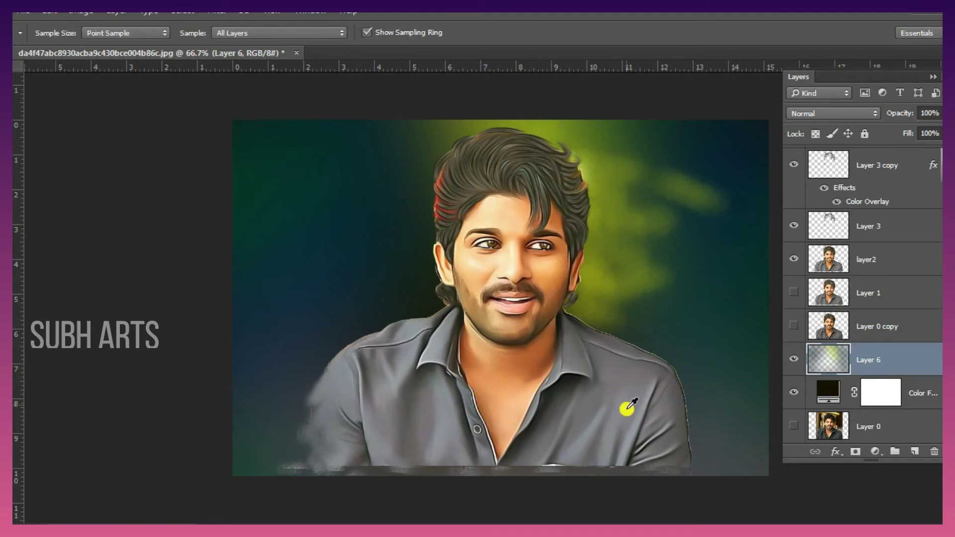
mouse_move(286, 436)
mouse_down()
mouse_move(264, 409)
mouse_move(470, 470)
mouse_move(309, 394)
mouse_move(650, 356)
mouse_move(617, 337)
mouse_up()
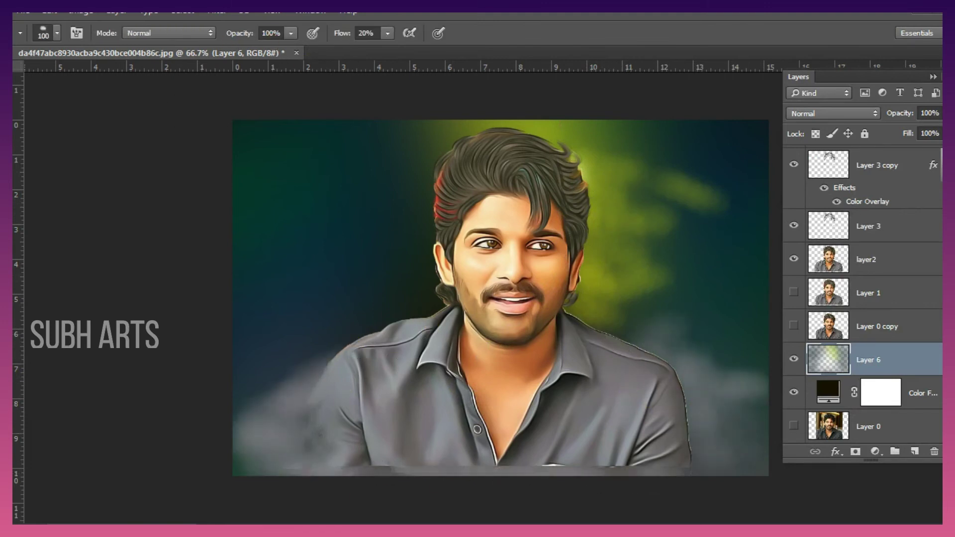
key(F7)
Paint red along the head's left side and crimson-pink blotches over the yellow-green haze on the right.
click(459, 299)
drag(431, 284, 411, 330)
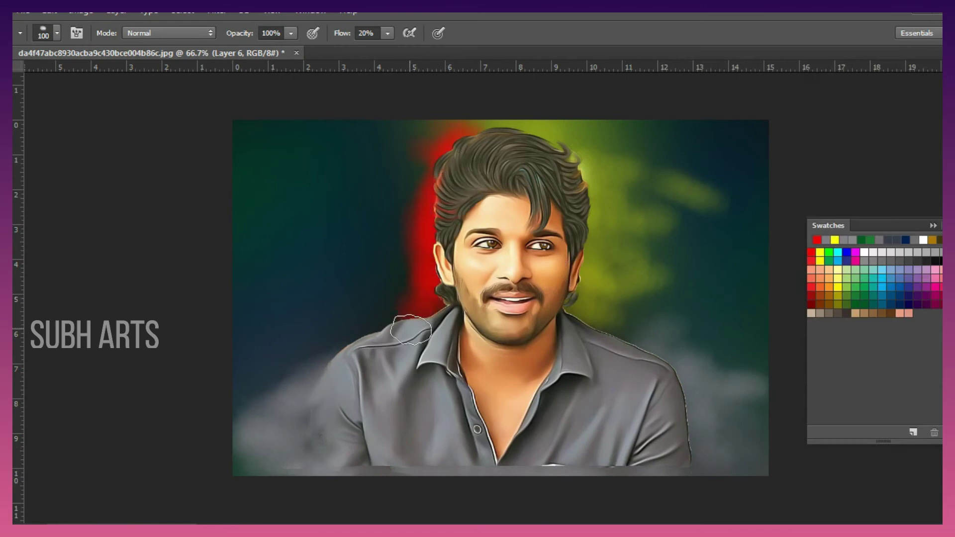
click(856, 261)
drag(647, 154, 667, 172)
drag(655, 309, 667, 284)
Soften the red, pink and grey background paint with another Gaussian Blur.
click(217, 13)
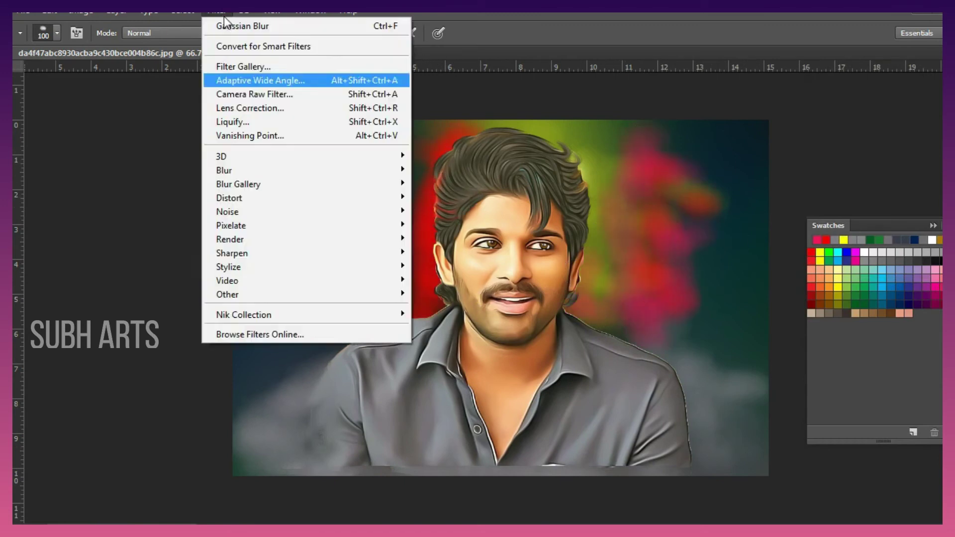
mouse_move(224, 170)
click(443, 225)
click(740, 245)
click(850, 52)
Make layer2 active and set up the Smudge tool with a 35 px brush at 47% strength for the shirt's lower edge.
key(F7)
click(866, 259)
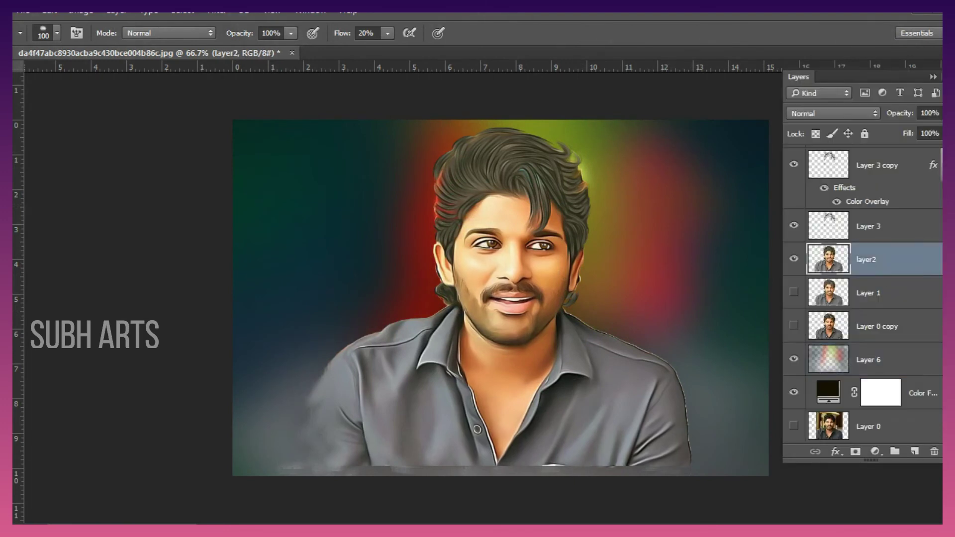
key(F7)
key(r)
click(198, 321)
key(z)
click(396, 463)
click(396, 462)
click(397, 461)
click(21, 270)
click(610, 404)
drag(211, 34, 218, 36)
key(bracketleft)
key(bracketleft)
key(bracketleft)
key(bracketleft)
key(bracketleft)
key(bracketleft)
key(bracketleft)
key(bracketleft)
Smudge the shirt's lower edge into the grey background, working from the left side across to the right.
mouse_move(495, 419)
mouse_down()
mouse_move(277, 409)
mouse_move(422, 387)
mouse_move(766, 422)
mouse_up()
scroll(477, 248, right, 10)
mouse_move(312, 406)
mouse_down()
mouse_move(741, 396)
mouse_move(579, 384)
mouse_up()
scroll(580, 384, right, 7)
mouse_move(664, 426)
mouse_down()
mouse_move(386, 386)
mouse_move(702, 436)
mouse_up()
Smudge the remaining rough spots along the shirt's lower edge from the left sleeve to the front opening.
scroll(373, 455, left, 20)
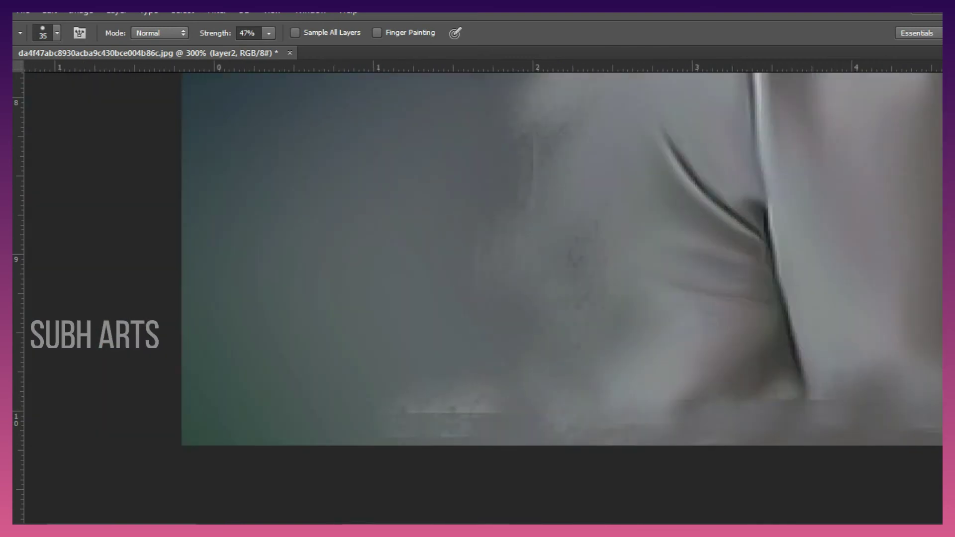
drag(747, 389, 656, 394)
scroll(477, 299, right, 7)
mouse_move(842, 422)
mouse_down()
mouse_move(882, 429)
mouse_move(640, 429)
mouse_move(622, 378)
mouse_up()
scroll(623, 393, right, 7)
drag(553, 409, 628, 371)
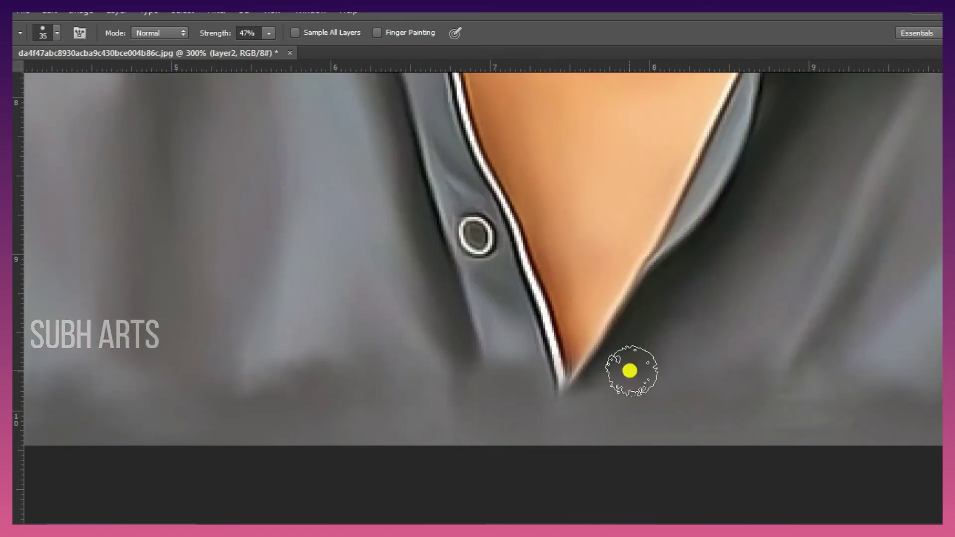
scroll(629, 371, right, 5)
key(ctrl+minus)
key(ctrl+minus)
key(ctrl+minus)
Create a new empty layer above Layer 5.
key(F7)
scroll(871, 259, up, 3)
click(868, 163)
click(915, 451)
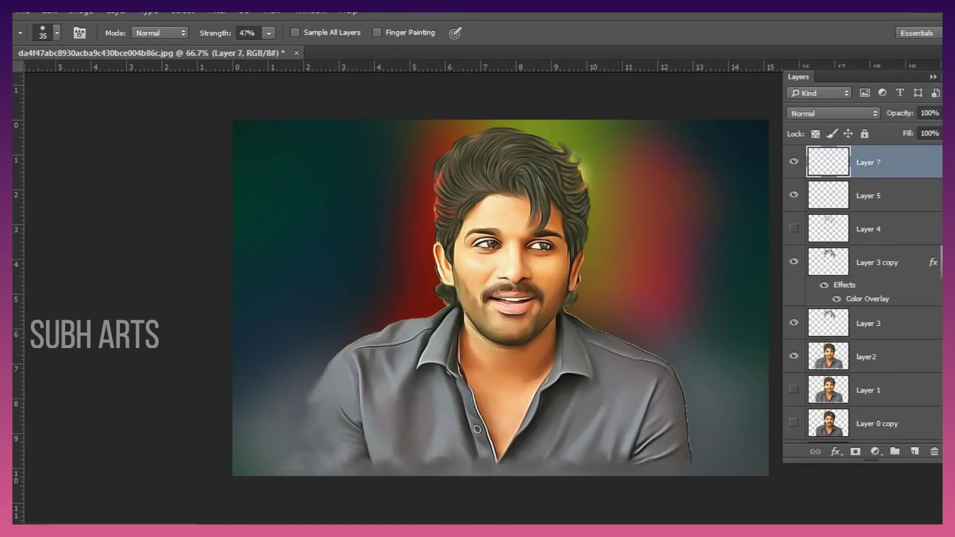
Draw curved stray-hair paths with the Pen tool along the right side of the hair and below the ear.
key(F7)
key(z)
click(534, 120)
click(542, 157)
scroll(543, 158, down, 1)
key(p)
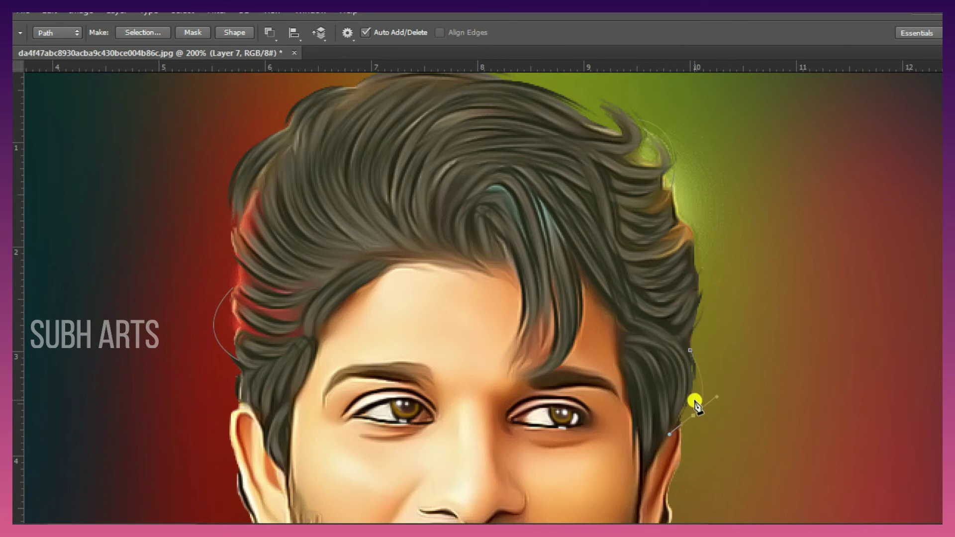
scroll(710, 458, down, 3)
drag(635, 470, 659, 422)
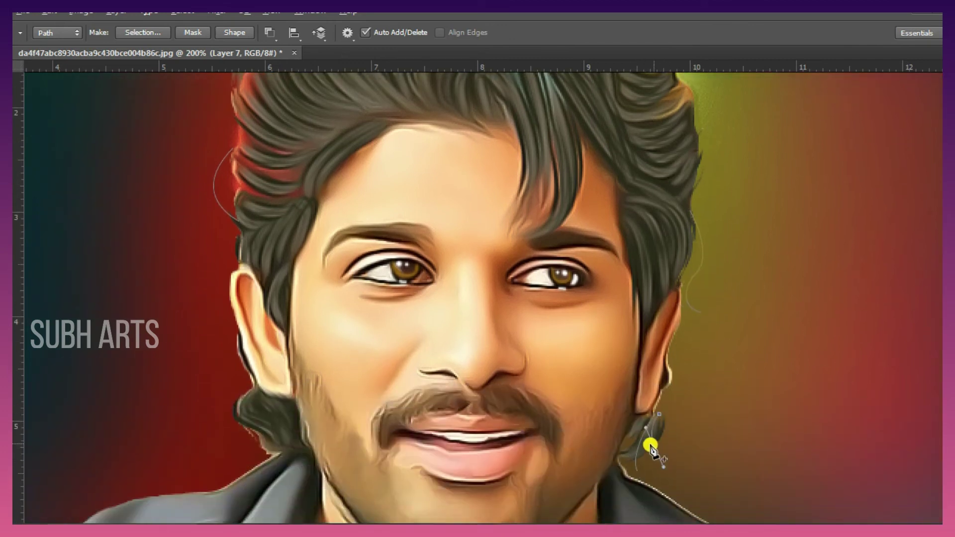
Add more curved hair paths around the left side, the crown and the right side of the hair.
scroll(227, 348, up, 4)
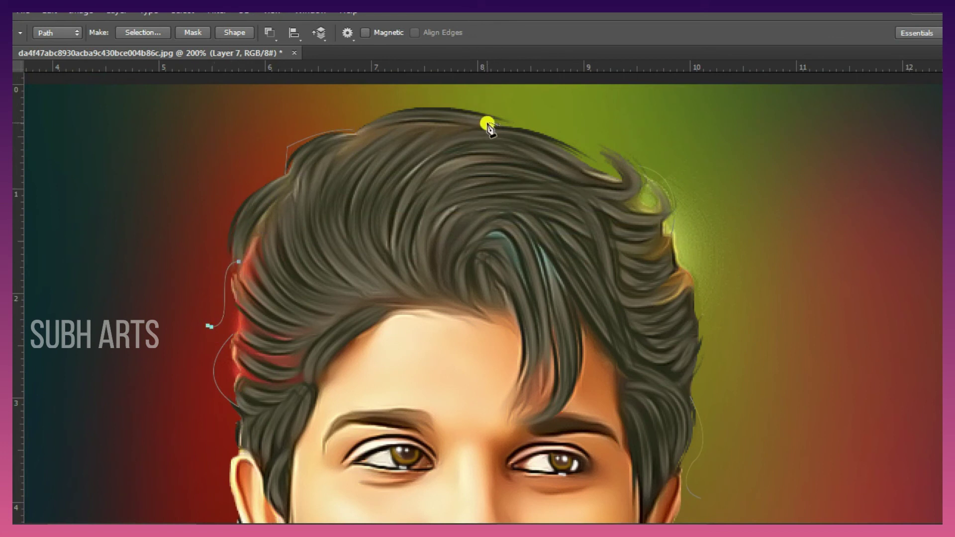
scroll(697, 293, down, 1)
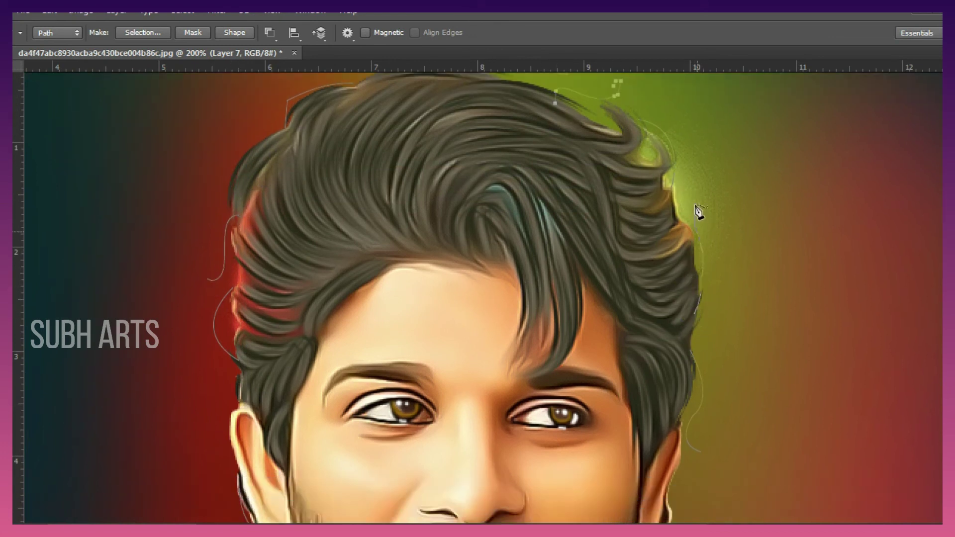
drag(696, 206, 700, 191)
Set the hard round brush to 3 px with 100% flow and stroke all the stray-hair paths on Layer 7.
scroll(388, 347, down, 1)
scroll(386, 343, down, 2)
key(b)
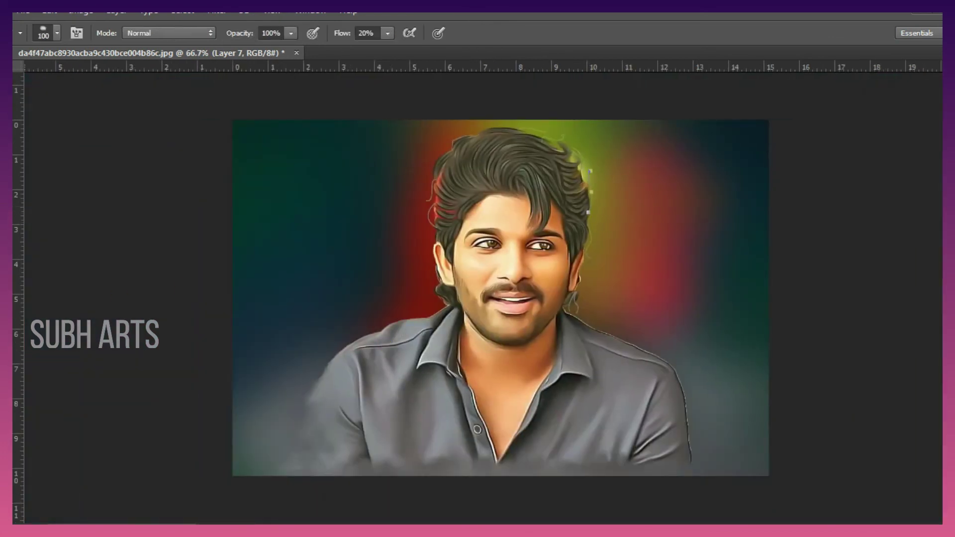
click(845, 368)
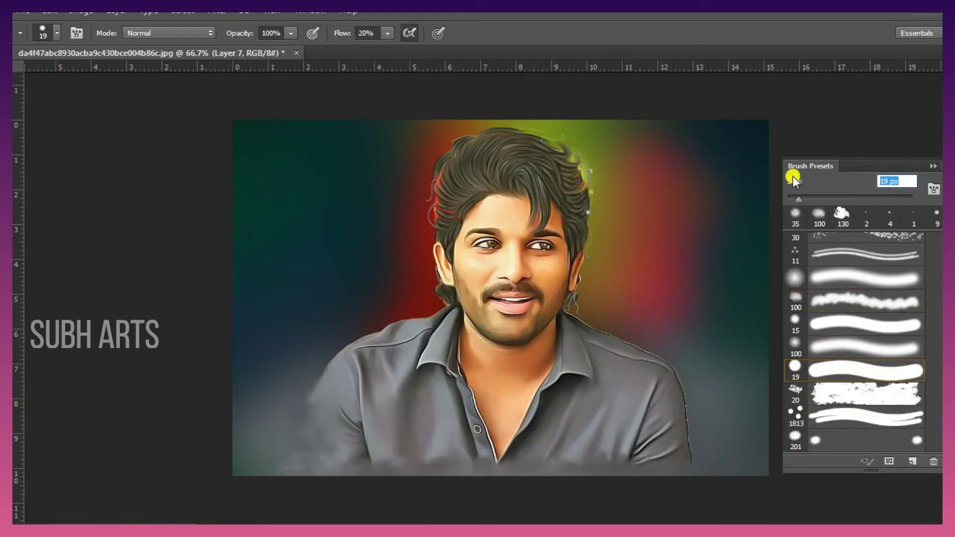
text(3a)
mouse_move(344, 118)
mouse_down()
mouse_move(687, 211)
mouse_move(696, 328)
mouse_up()
key(b)
drag(343, 32, 781, 66)
key(a)
right_click(439, 160)
click(628, 285)
Transform the hair paths, moving them off the portrait and back over the head.
key(ctrl+t)
drag(559, 262, 278, 269)
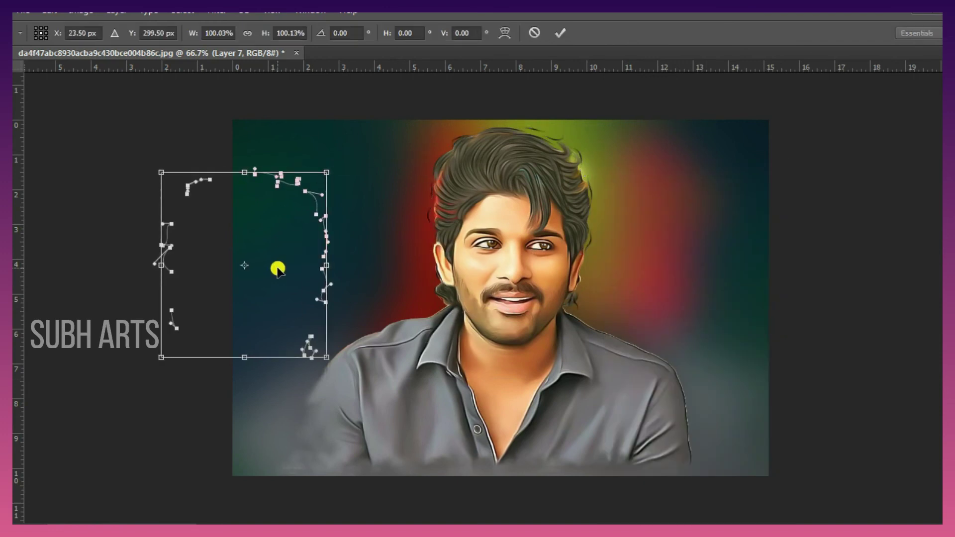
drag(229, 251, 491, 205)
key(F7)
key(Return)
Replace Layer 7 with a fresh empty layer and rescale the hair paths to fit the head's outline.
drag(826, 162, 934, 452)
click(912, 453)
right_click(508, 208)
click(570, 320)
drag(563, 222, 587, 219)
drag(432, 219, 437, 219)
mouse_move(506, 313)
mouse_down()
mouse_move(509, 326)
mouse_move(509, 307)
mouse_up()
key(Return)
Stroke the hair paths over the crown and along the right side of the head with the brush.
drag(397, 114, 623, 176)
right_click(599, 294)
click(661, 278)
click(590, 188)
click(602, 203)
drag(556, 156, 623, 259)
right_click(600, 229)
click(694, 279)
click(591, 188)
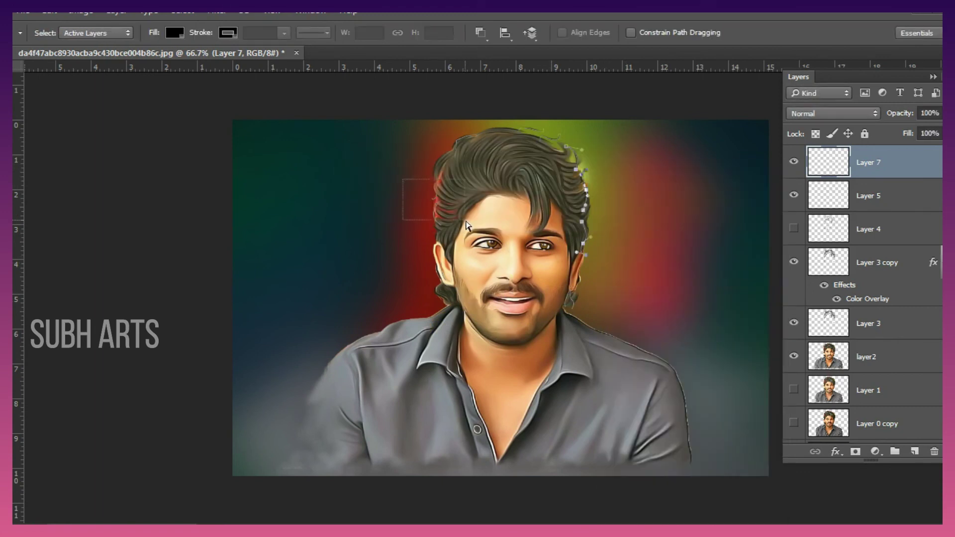
Stroke the hair paths beside the left side of the head with the brush.
drag(466, 221, 468, 225)
right_click(446, 207)
click(518, 278)
click(590, 188)
right_click(471, 148)
click(569, 267)
Delete the hair paths and lower Layer 7's opacity to 59%.
right_click(458, 217)
click(510, 186)
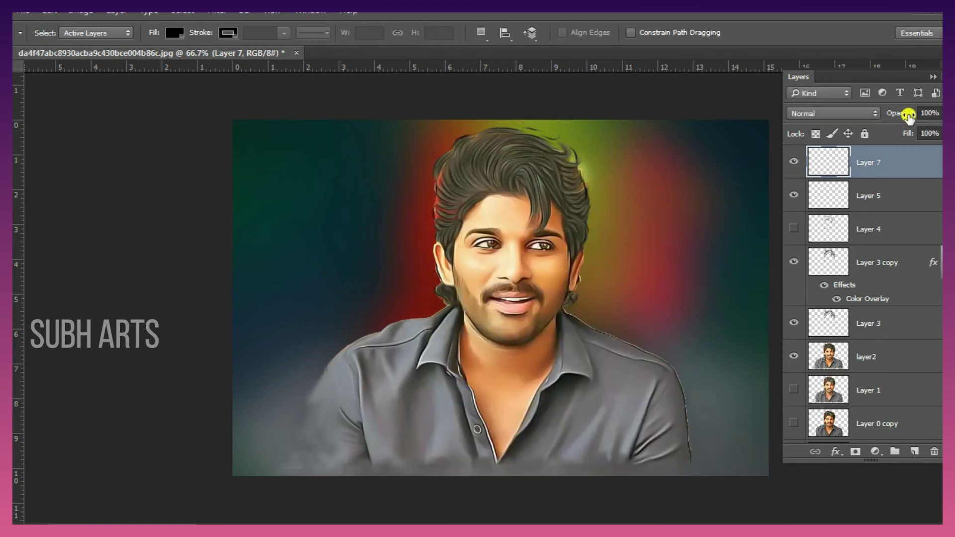
key(b)
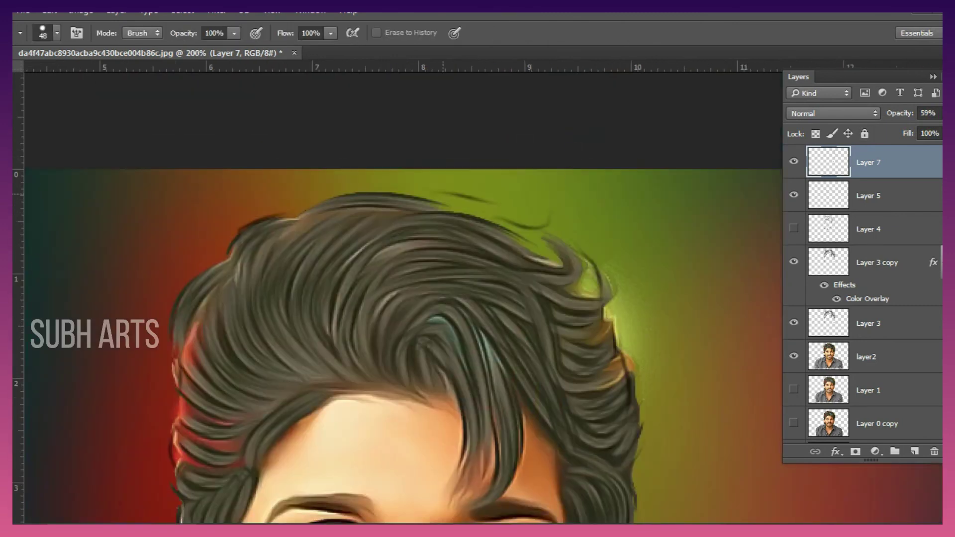
Draw looser stray-hair curves with the Pen tool from the upper right of the hair down the side of the head.
key(p)
drag(507, 209, 525, 263)
key(ctrl+z)
drag(528, 193, 487, 276)
drag(585, 221, 600, 300)
scroll(652, 323, down, 1)
mouse_move(659, 319)
mouse_down()
mouse_move(616, 420)
mouse_move(660, 504)
mouse_up()
scroll(655, 440, down, 2)
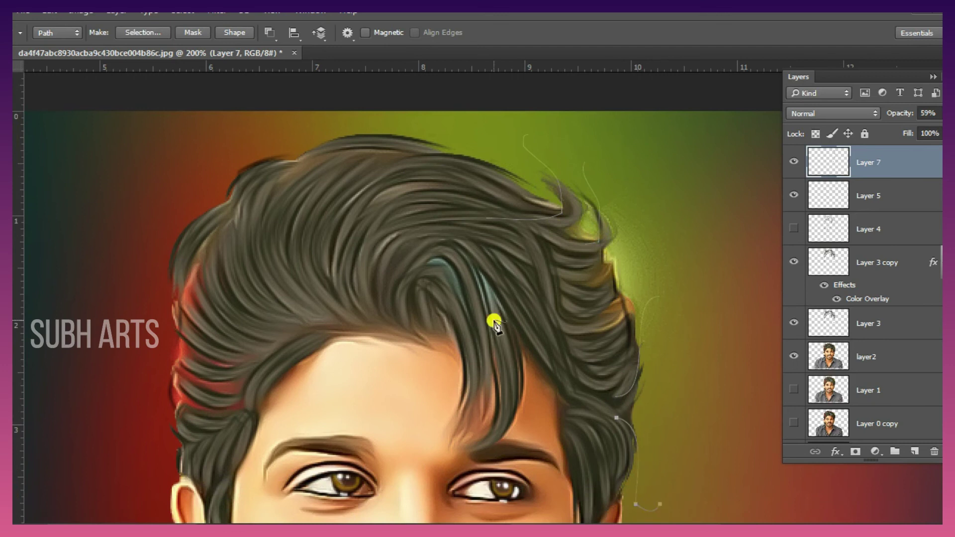
scroll(493, 321, down, 1)
Stroke the new hair paths on a new layer and delete the paths.
key(a)
click(915, 451)
right_click(711, 194)
click(744, 282)
click(639, 246)
right_click(665, 319)
click(696, 185)
Lower Layer 8's opacity to 36% and hide the layer.
drag(912, 114, 866, 133)
click(794, 161)
key(ctrl+minus)
scroll(587, 276, down, 3)
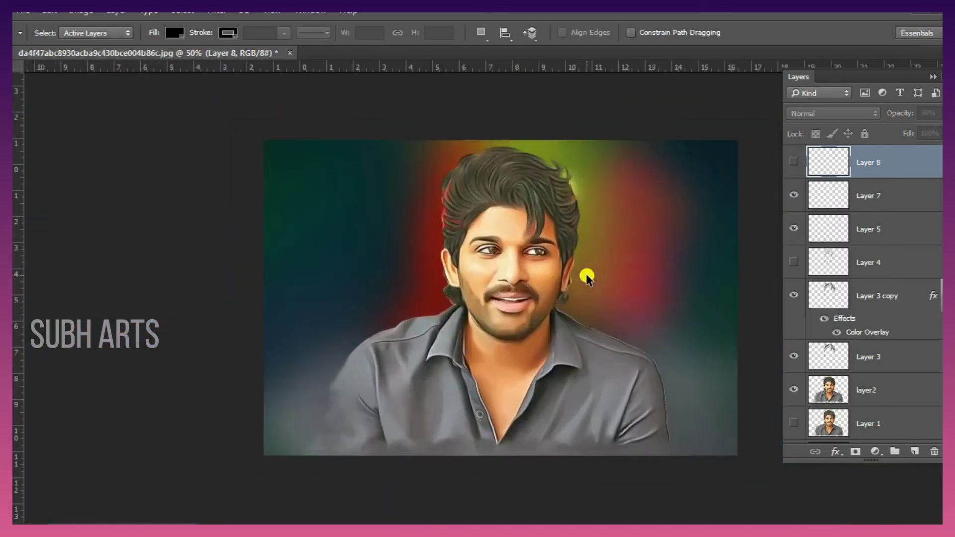
Create a new layer above Layer 8 and set its blending mode to Color.
scroll(589, 276, up, 7)
scroll(651, 258, up, 3)
click(914, 451)
click(838, 114)
click(816, 387)
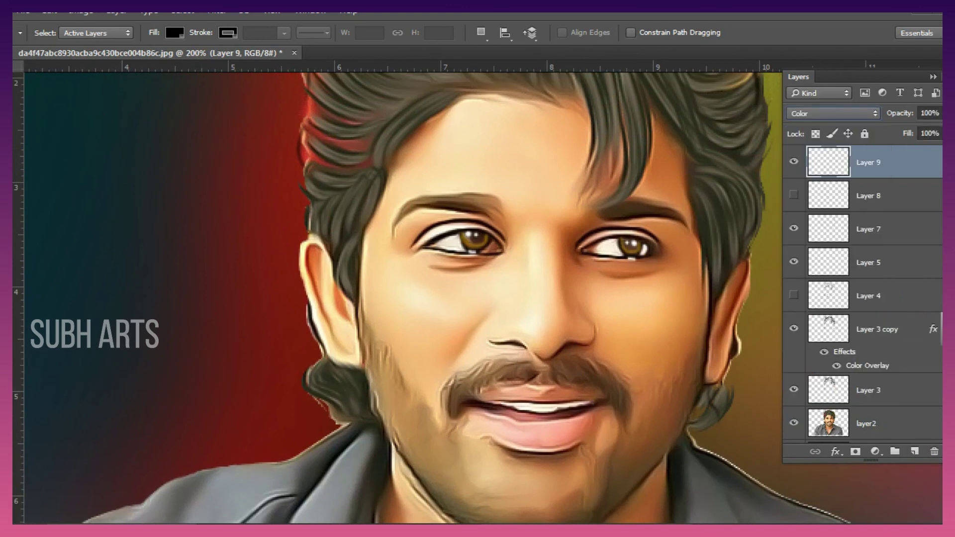
Brush a faint pink tint over the forehead at 10% opacity.
key(b)
drag(178, 72, 182, 72)
click(945, 288)
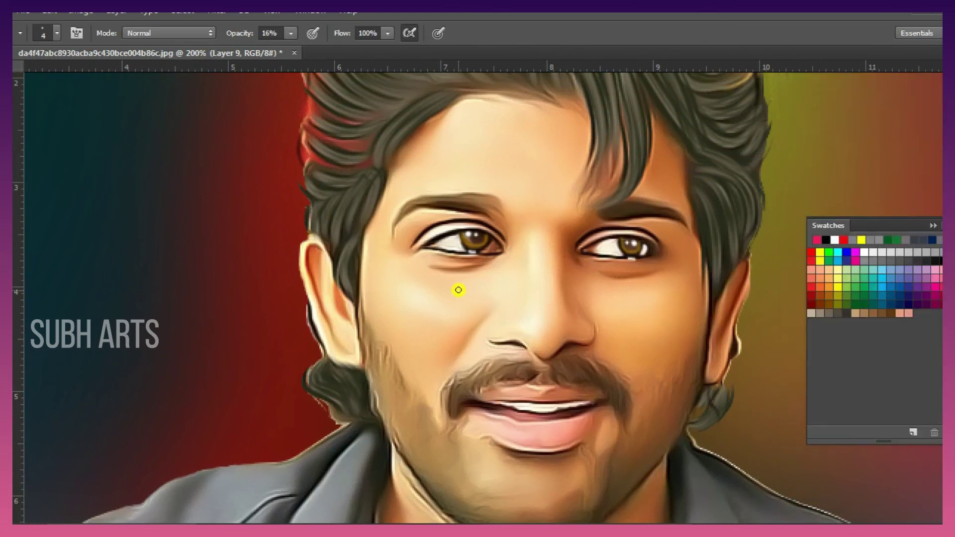
key(1)
drag(518, 144, 499, 147)
Tint parts of the face faintly yellow, red and orange with the brush reduced to about 30 px.
click(862, 240)
drag(460, 298, 459, 307)
key(bracketleft)
key(bracketleft)
key(bracketleft)
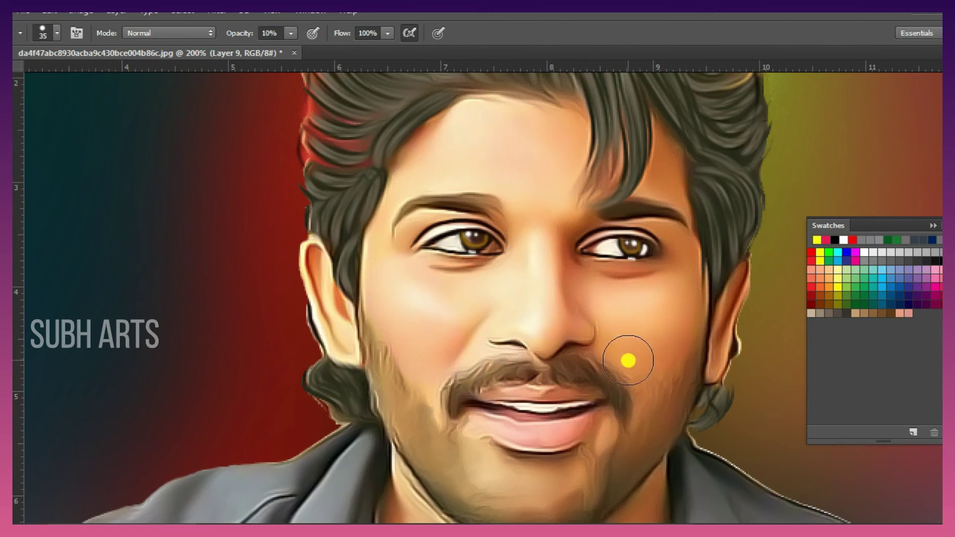
click(814, 251)
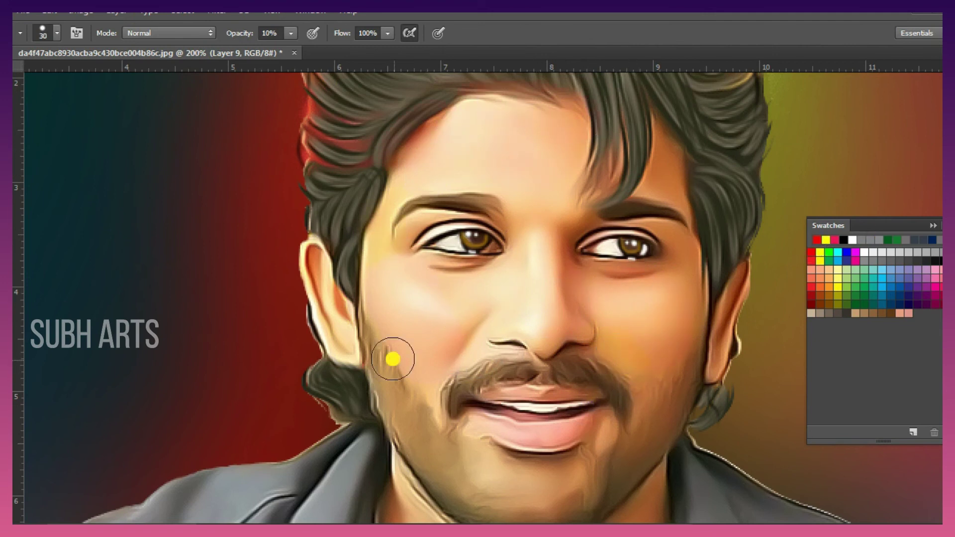
click(829, 287)
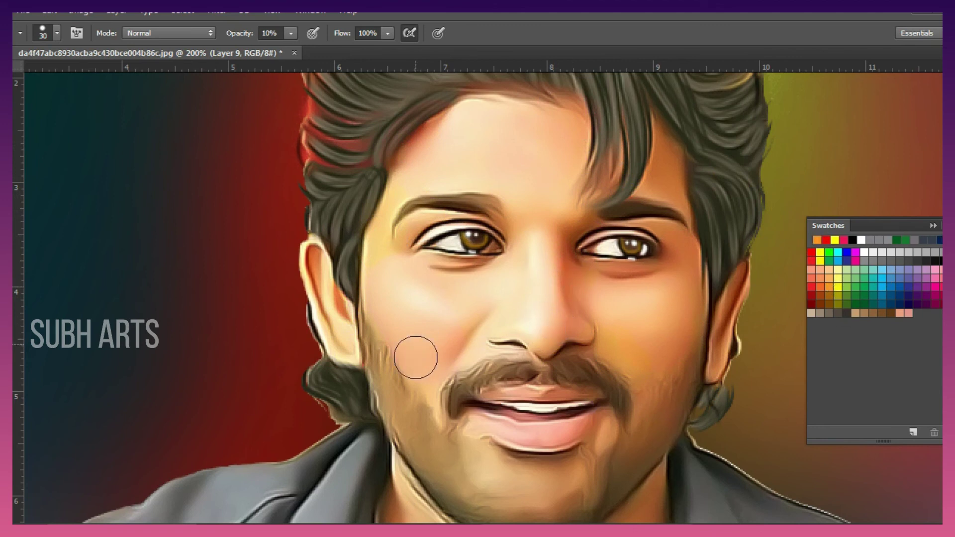
Rename the face-tint layer as color and create a new empty layer above it for the Smudge tool.
key(F7)
click(869, 164)
text(color)
key(Return)
click(915, 451)
key(F7)
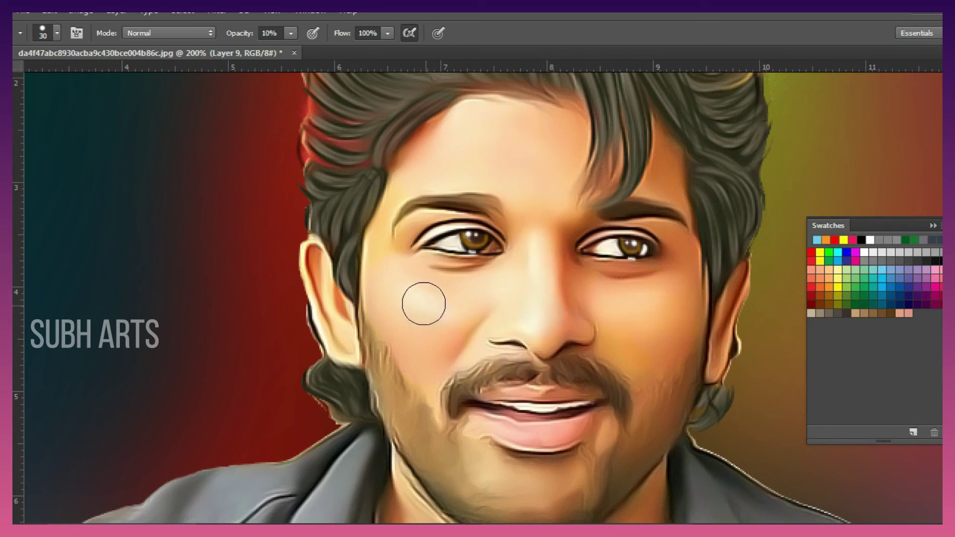
key(r)
click(202, 38)
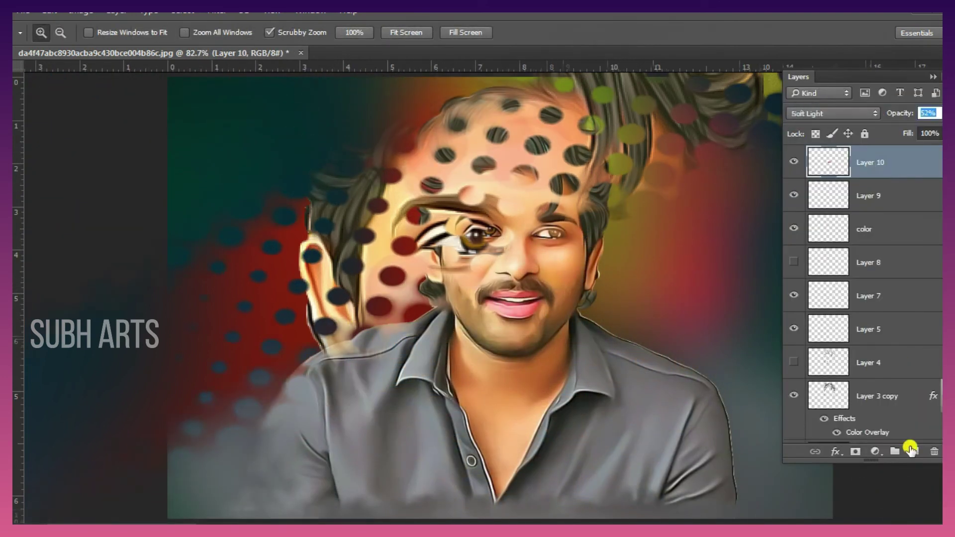
Set the foreground colour to turquoise #00ffe4 and prepare a soft 74 px brush, undoing the test dab on the hair.
drag(377, 154, 627, 126)
key(b)
click(499, 218)
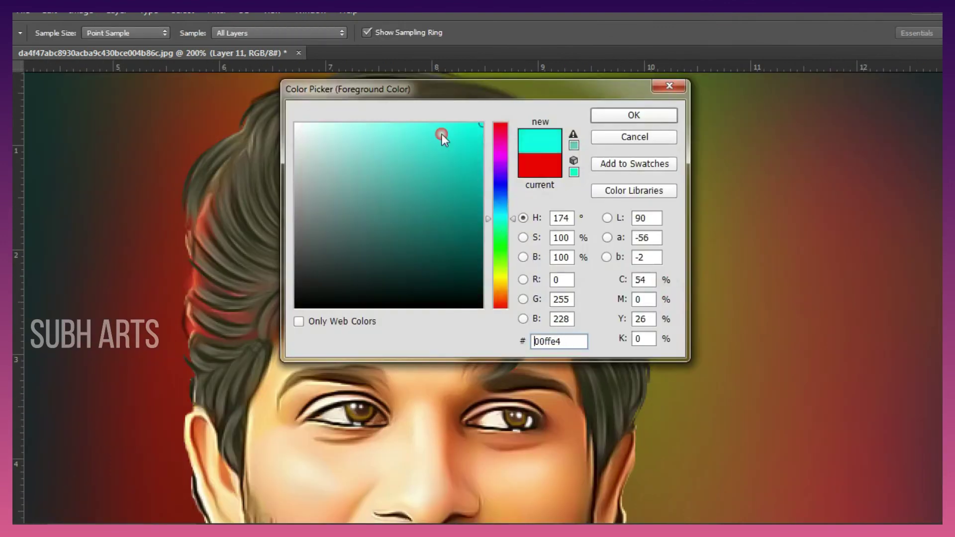
click(633, 115)
key(F7)
right_click(468, 201)
drag(548, 237, 575, 236)
click(504, 162)
key(ctrl+z)
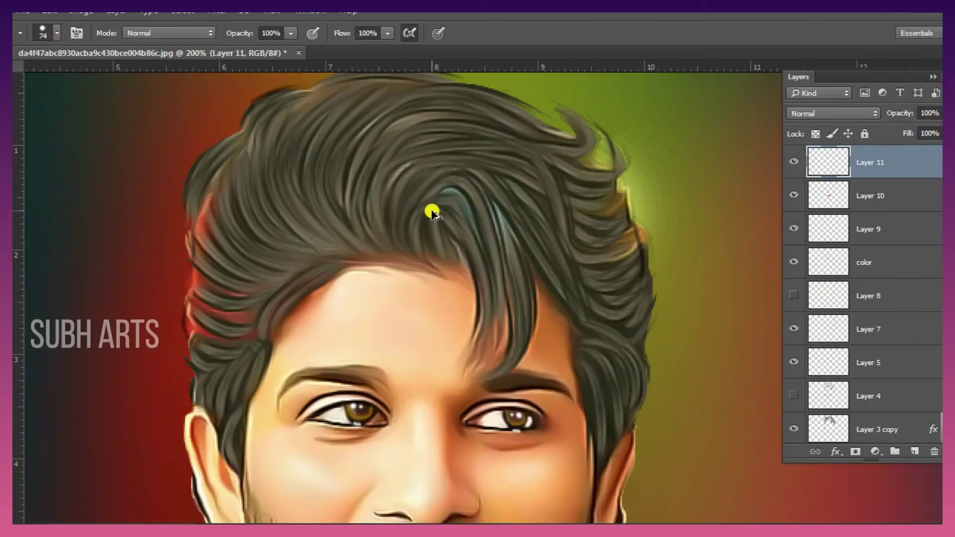
Paint turquoise over the hair above the fringe on Layer 11 and set the layer to Overlay.
click(948, 167)
drag(457, 169, 511, 187)
key(F7)
click(834, 114)
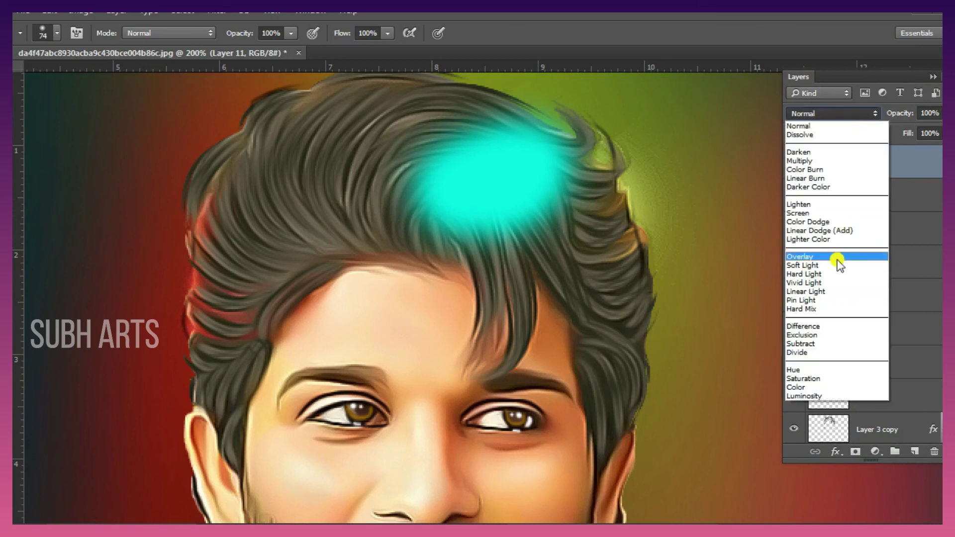
click(836, 256)
Paint red over the left side of the hair on a new layer, using Overlay mode at reduced opacity.
click(915, 452)
drag(501, 220, 511, 324)
click(633, 116)
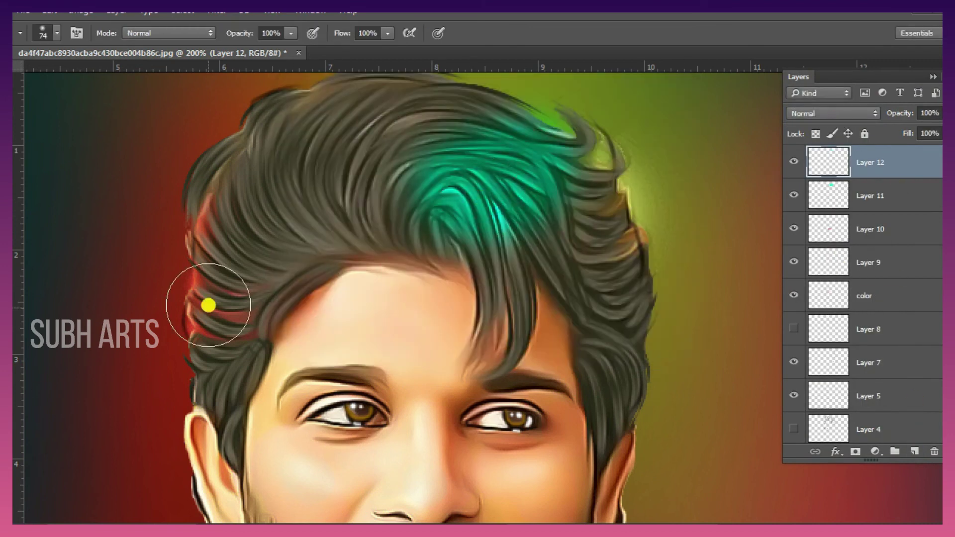
drag(219, 298, 210, 244)
drag(214, 346, 215, 348)
click(833, 113)
click(818, 258)
drag(899, 113, 859, 132)
Paint orange over the right side of the hair on a new layer set to Overlay.
click(915, 452)
drag(604, 217, 617, 277)
click(863, 114)
click(842, 256)
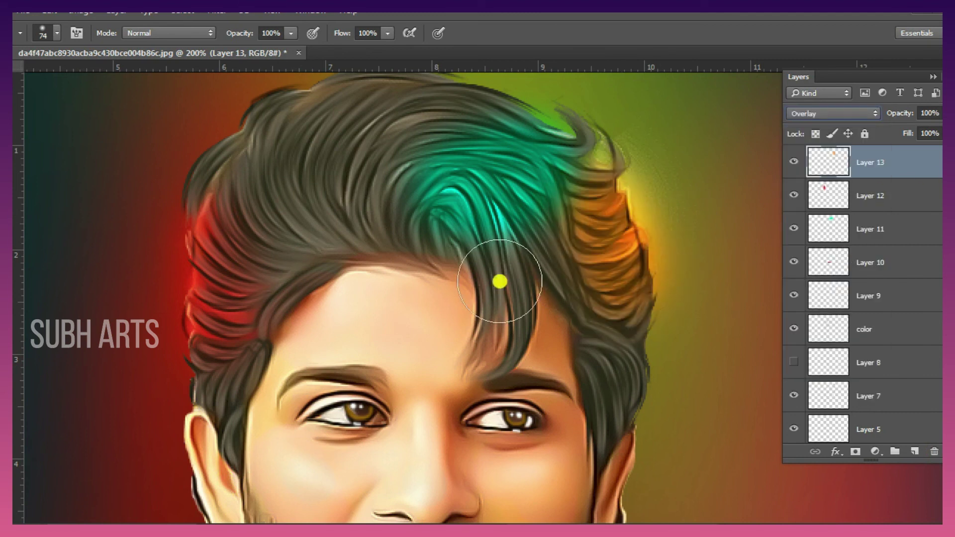
Choose green as the brush colour and undo the trial stroke across the crown.
click(5, 408)
drag(378, 89, 597, 102)
click(719, 271)
click(848, 130)
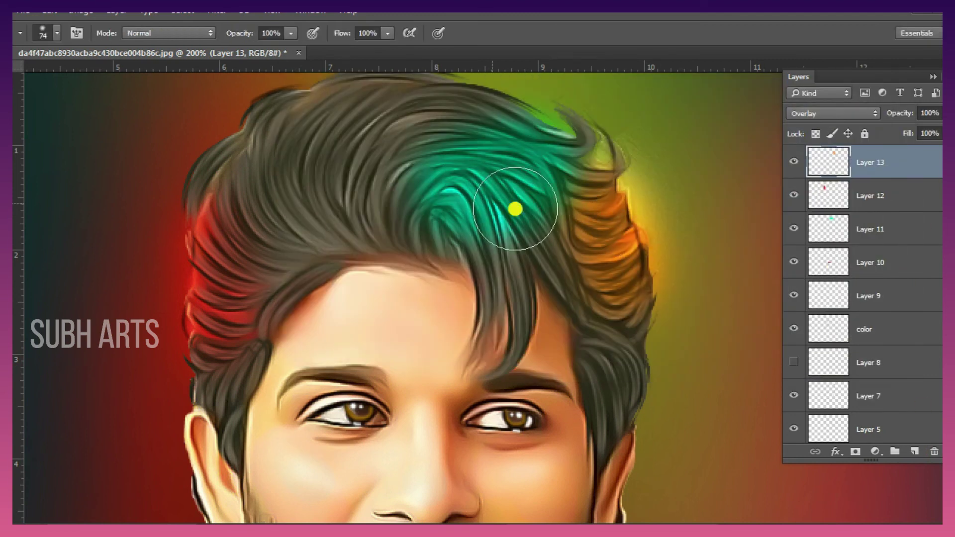
drag(371, 217, 458, 115)
key(ctrl+z)
Paint green over the middle of the hair on a new layer, using Overlay mode at reduced opacity.
click(915, 452)
drag(348, 223, 482, 124)
click(836, 114)
click(840, 257)
drag(901, 113, 872, 129)
Paint blue over the upper-left hair on a new layer set to Overlay at 28% opacity.
click(14, 450)
click(719, 202)
click(792, 130)
click(915, 452)
drag(271, 196, 308, 115)
click(829, 113)
click(841, 258)
drag(901, 114, 847, 145)
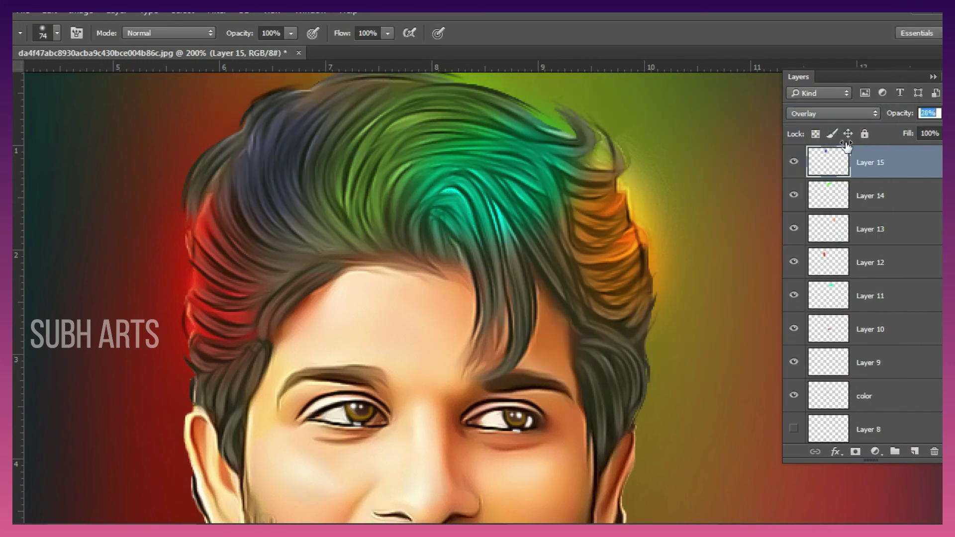
Create a new empty layer above Layer 15 for the shirt highlights.
key(a)
key(F7)
key(ctrl+minus)
key(ctrl+minus)
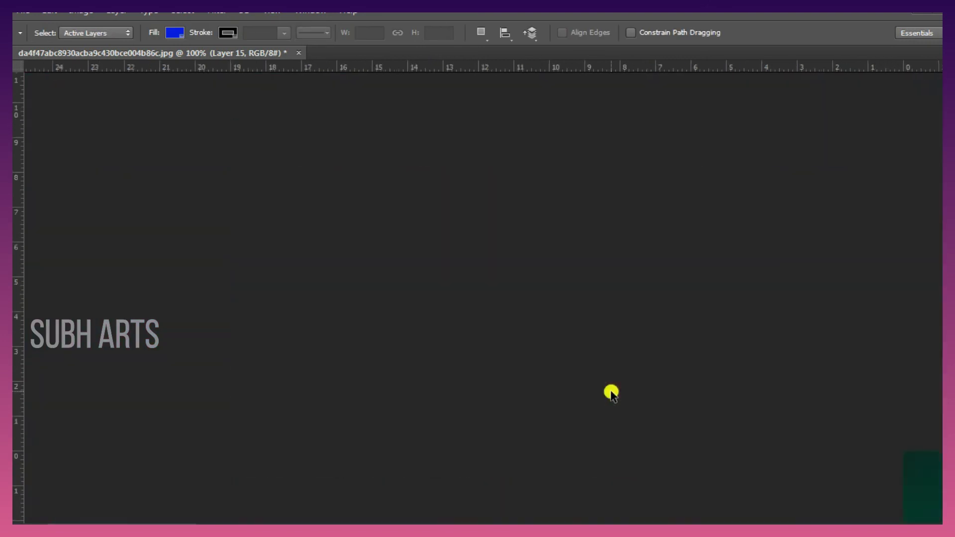
key(F7)
click(915, 452)
key(F7)
Choose turquoise as the foreground colour for the shirt and switch to the Smudge tool.
key(z)
click(648, 455)
click(648, 455)
click(14, 450)
click(719, 234)
key(Return)
key(r)
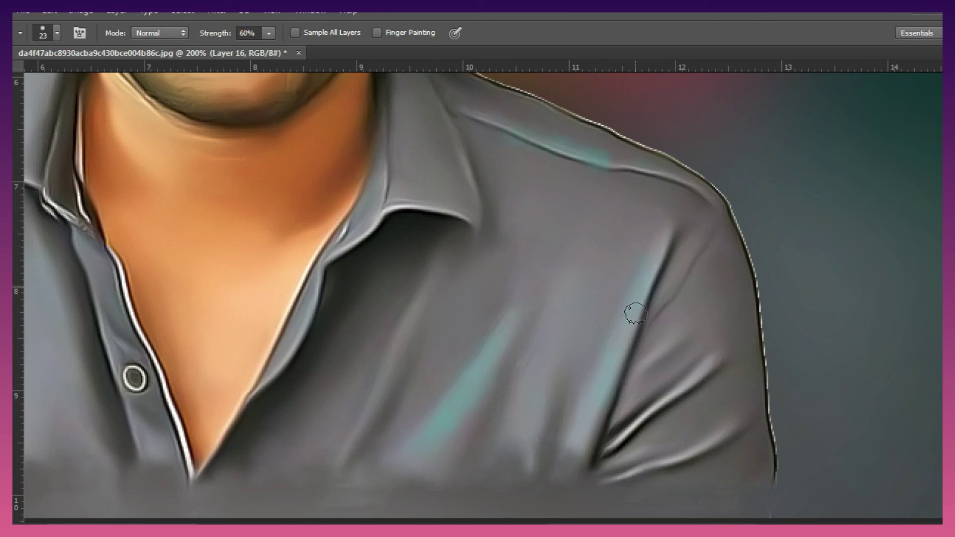
Paint soft turquoise highlights along the right-hand sleeve crease and over the left-hand collar flap.
drag(655, 401, 714, 364)
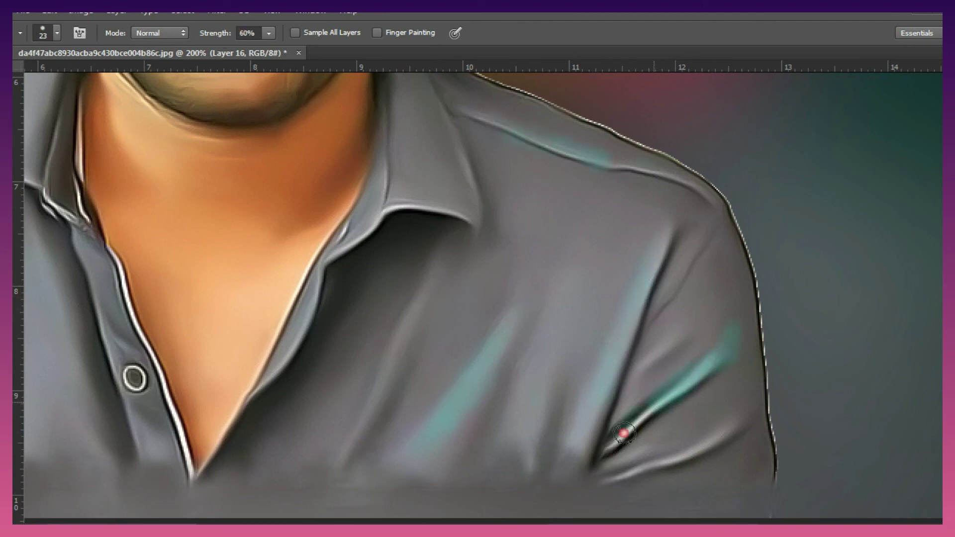
scroll(735, 318, left, 5)
scroll(280, 230, up, 2)
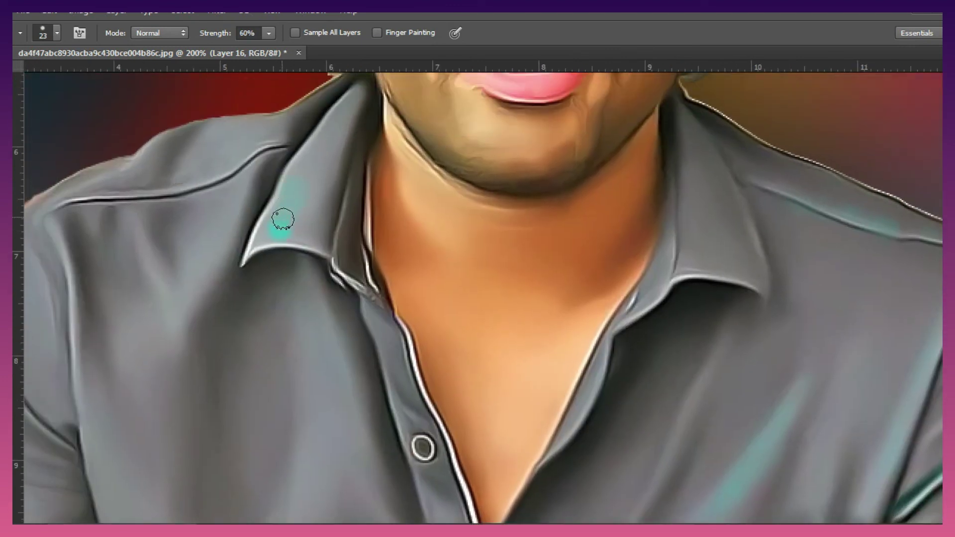
click(220, 271)
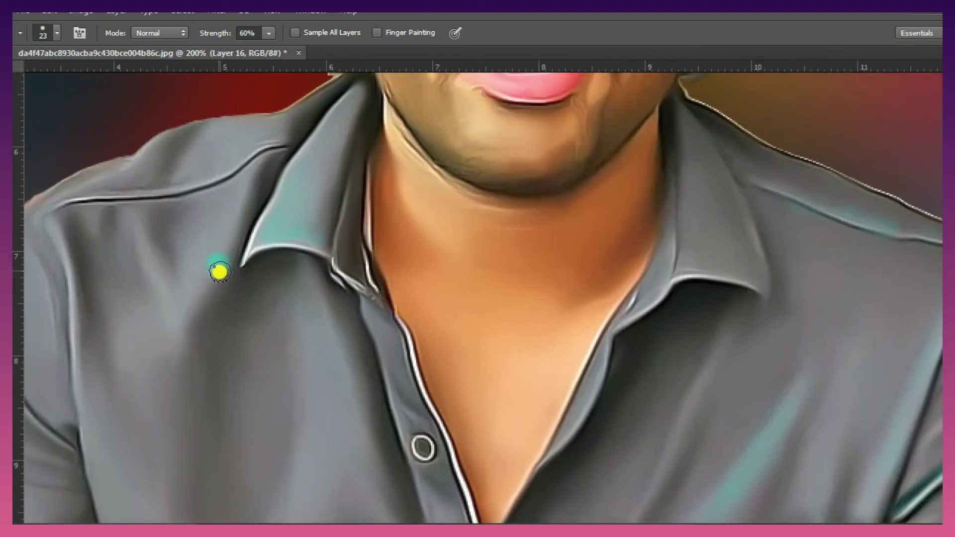
Paint turquoise strokes into the V-shaped folds beside the left-hand collar and along the upper part of the adjacent sleeve.
key(F7)
key(b)
key(F7)
drag(197, 305, 184, 326)
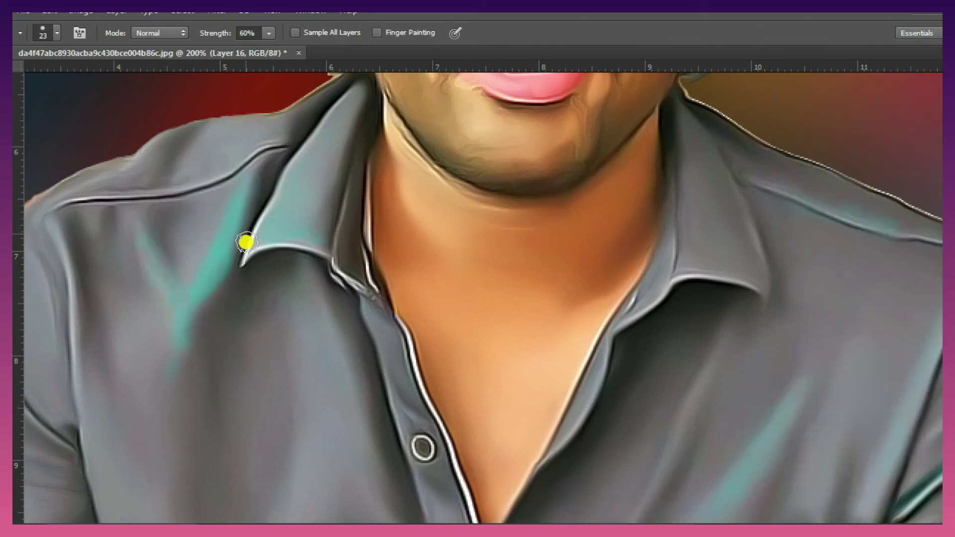
scroll(232, 243, left, 4)
scroll(229, 279, down, 1)
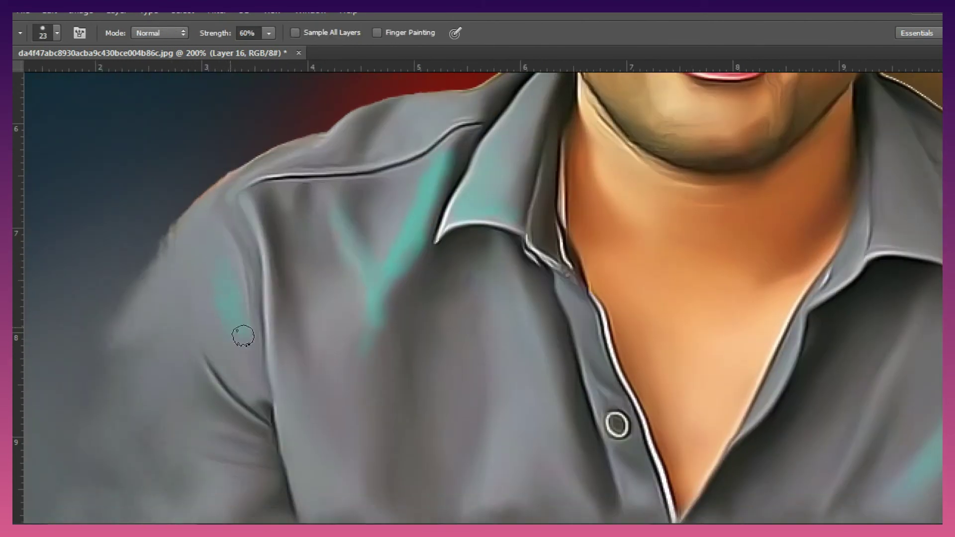
Erase the heavy turquoise from the V-shaped folds beside the collar and smudge a fainter tint back in.
key(e)
drag(433, 196, 367, 286)
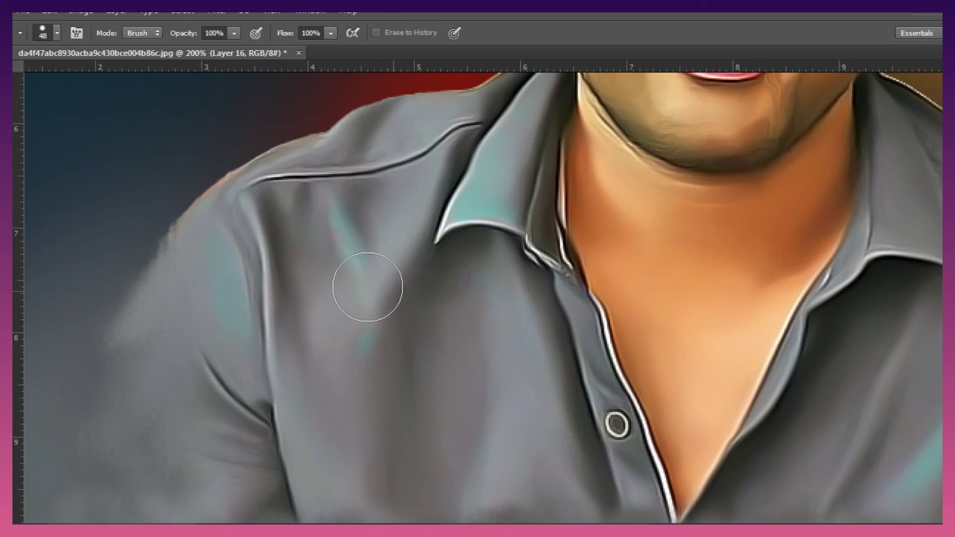
key(r)
click(405, 244)
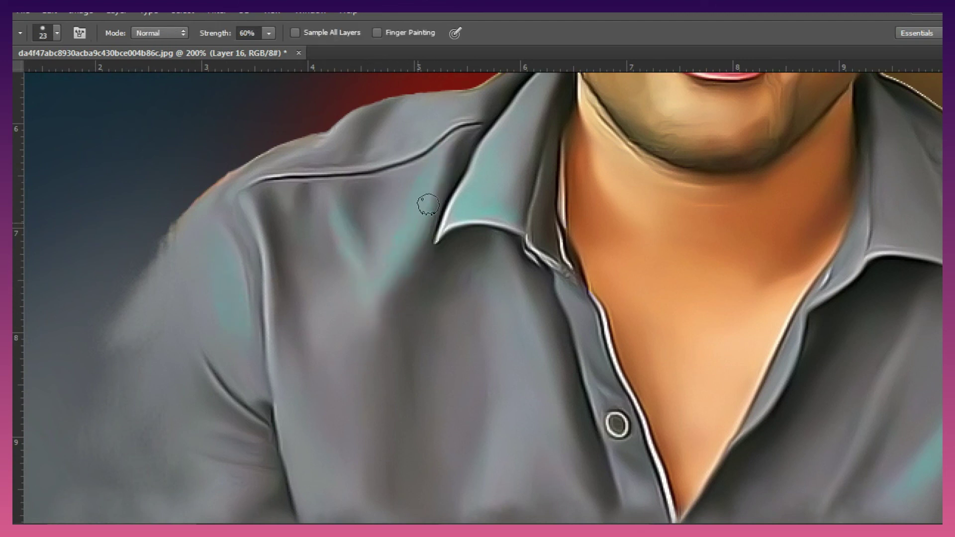
Examine the tinted shirt, collar, face and eyes of the portrait at 200% zoom.
scroll(731, 349, down, 1)
click(731, 348)
click(15, 442)
click(629, 185)
click(853, 128)
scroll(625, 198, up, 4)
click(625, 198)
scroll(698, 293, up, 6)
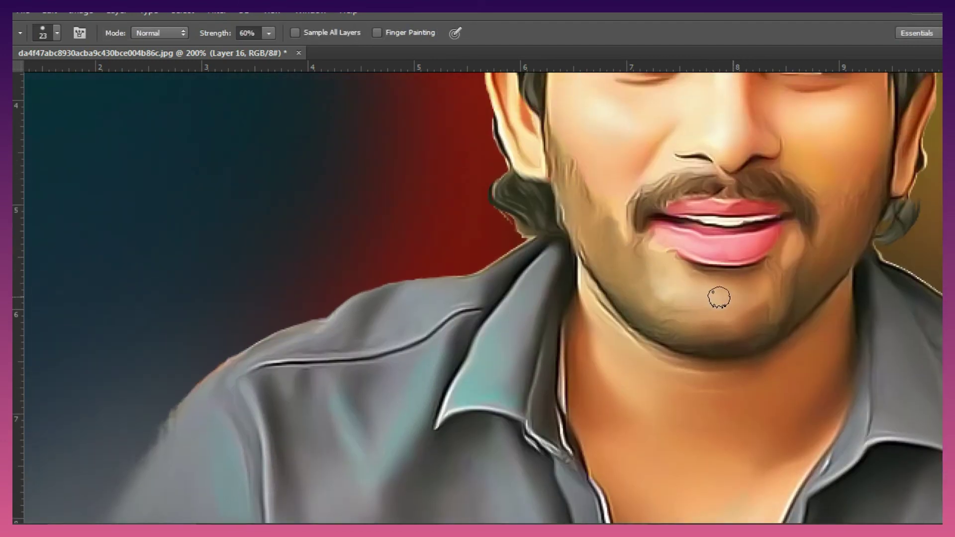
scroll(746, 226, up, 5)
click(746, 226)
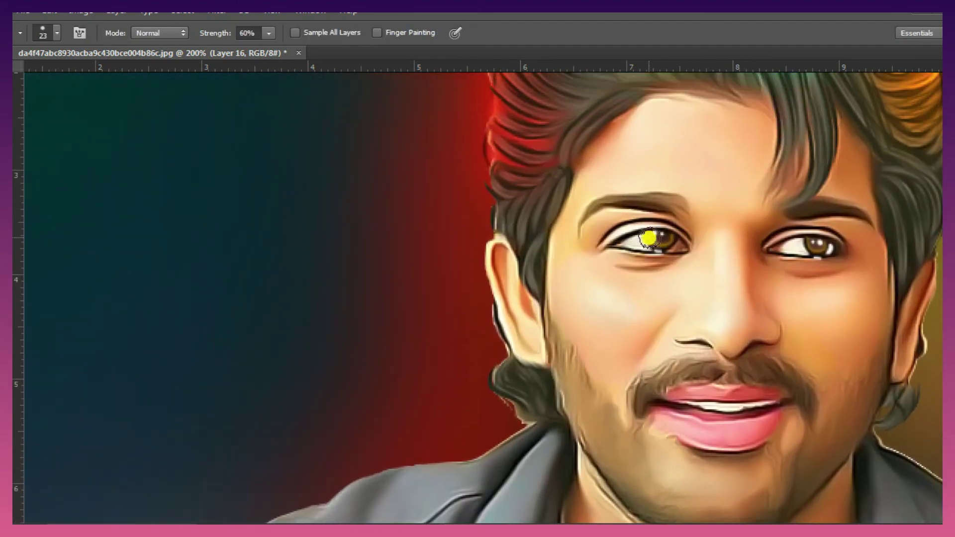